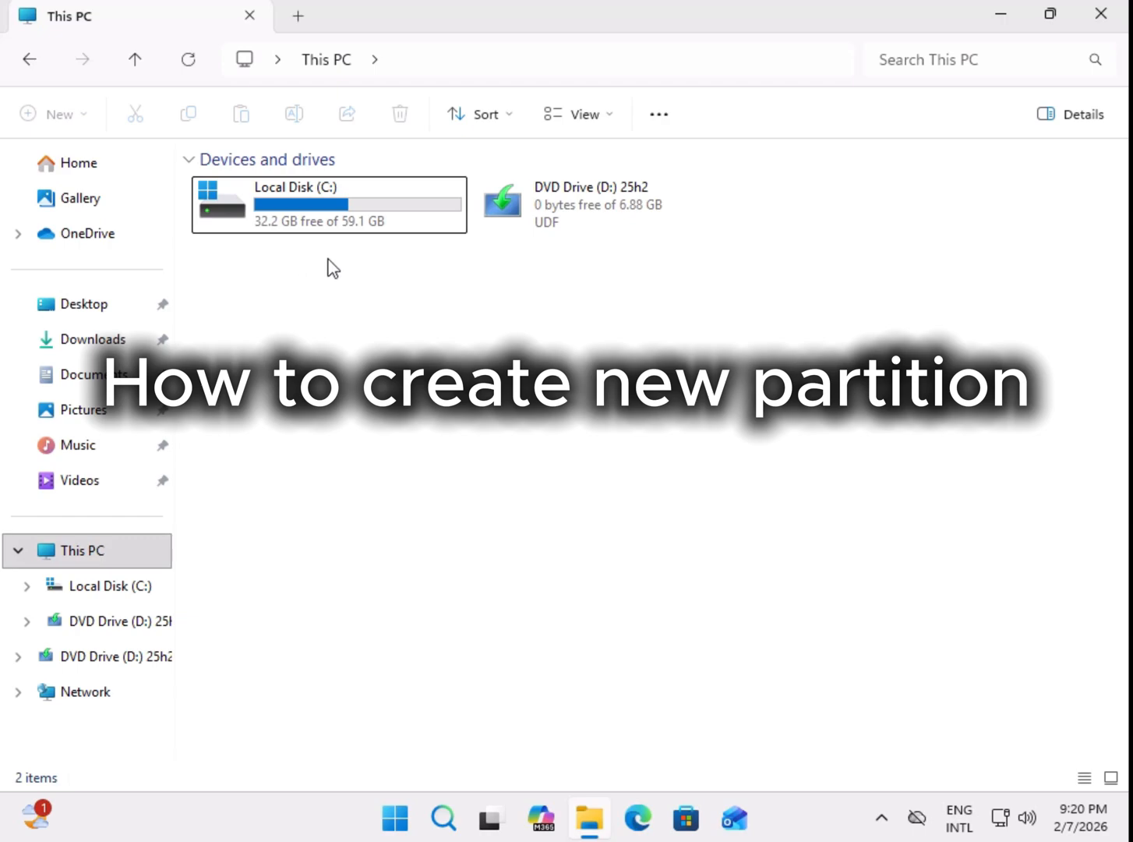
Step: Review the used space, free space and capacity of Local Disk (C:) in its properties, and close the window
right_click(306, 203)
left_click(400, 536)
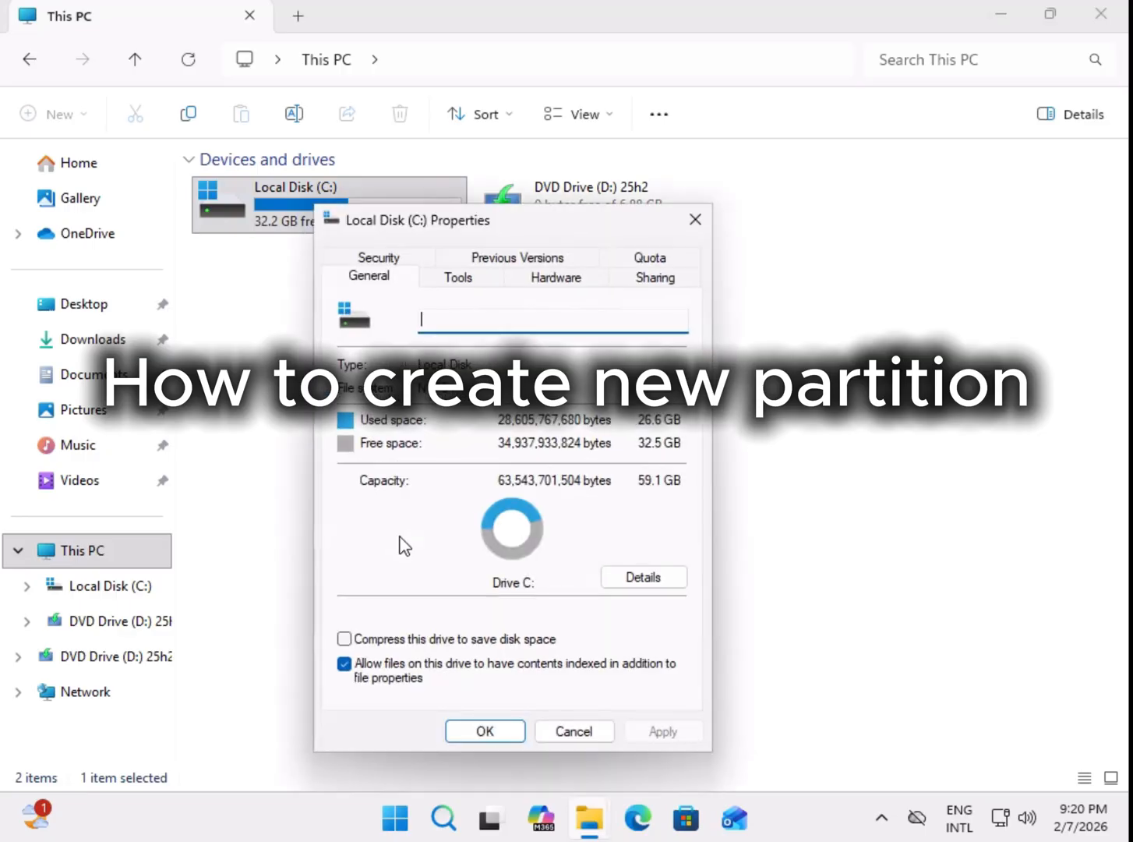
left_click_drag(538, 228, 721, 84)
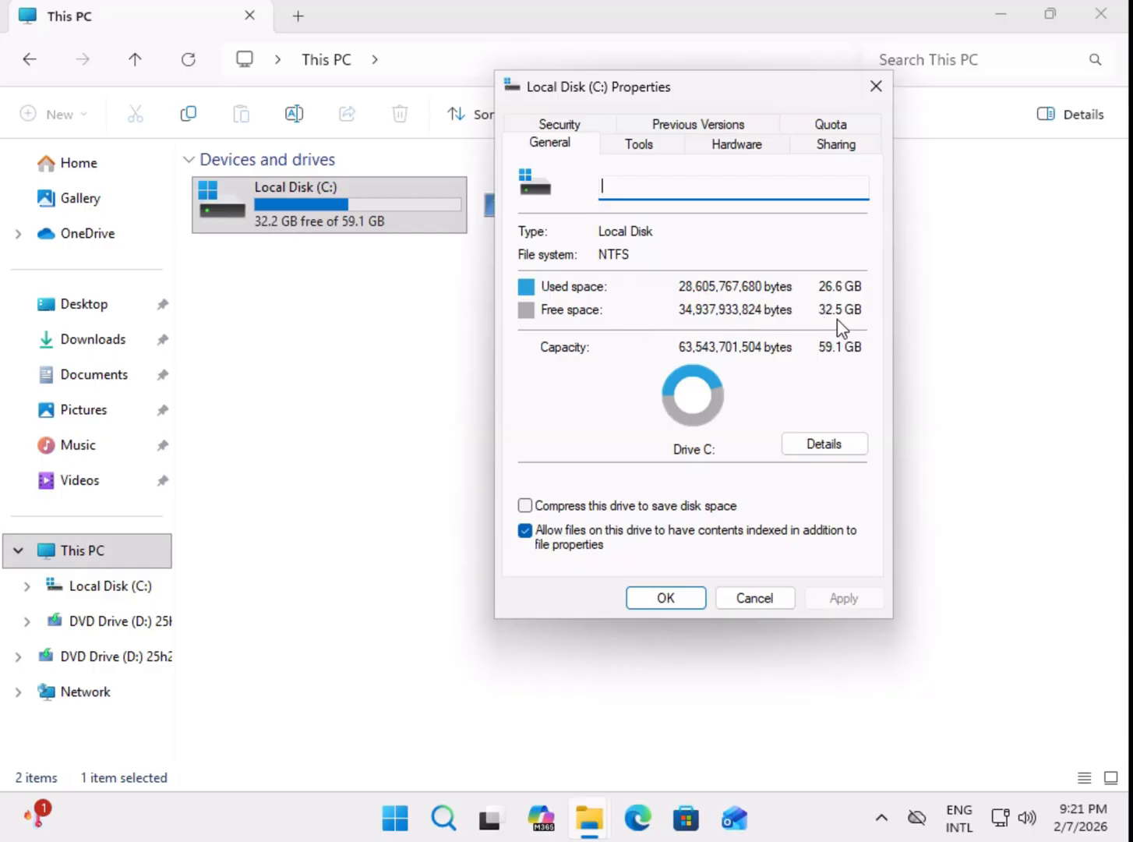
left_click(776, 599)
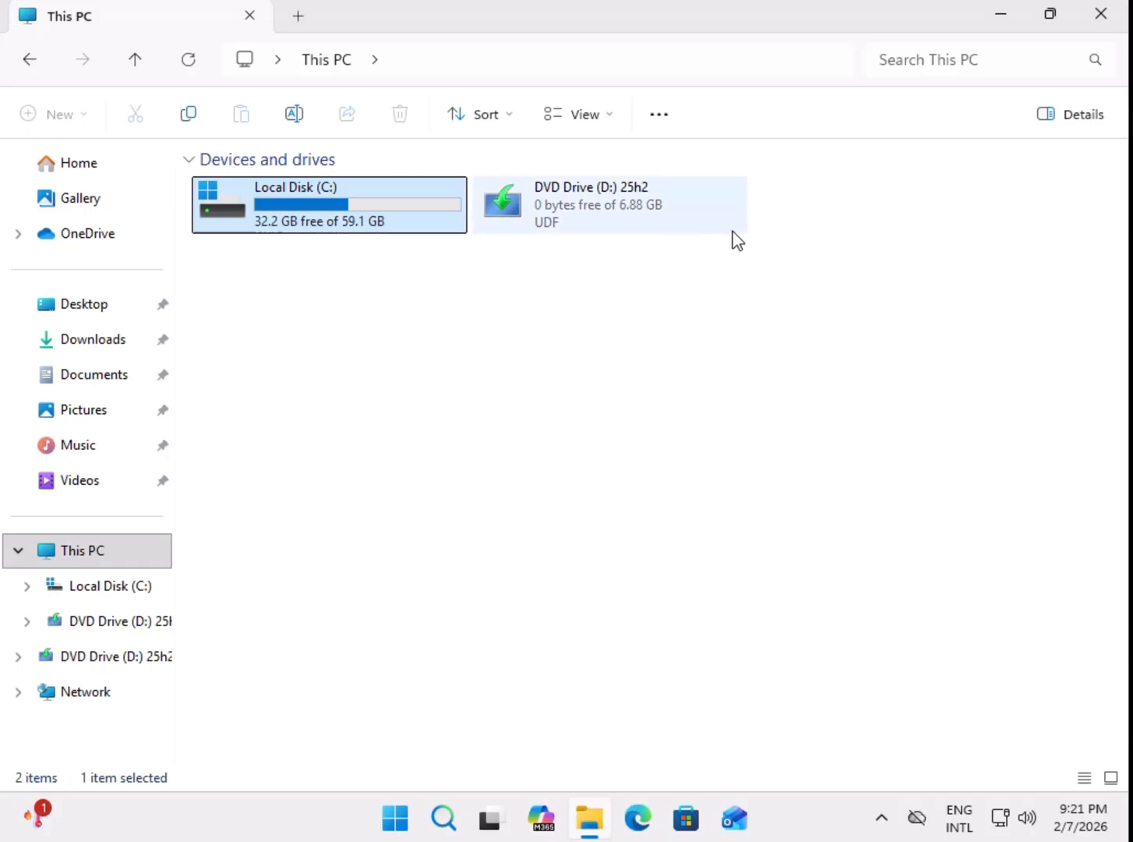
Step: Open Computer Management for This PC and go to Disk Management
right_click(82, 557)
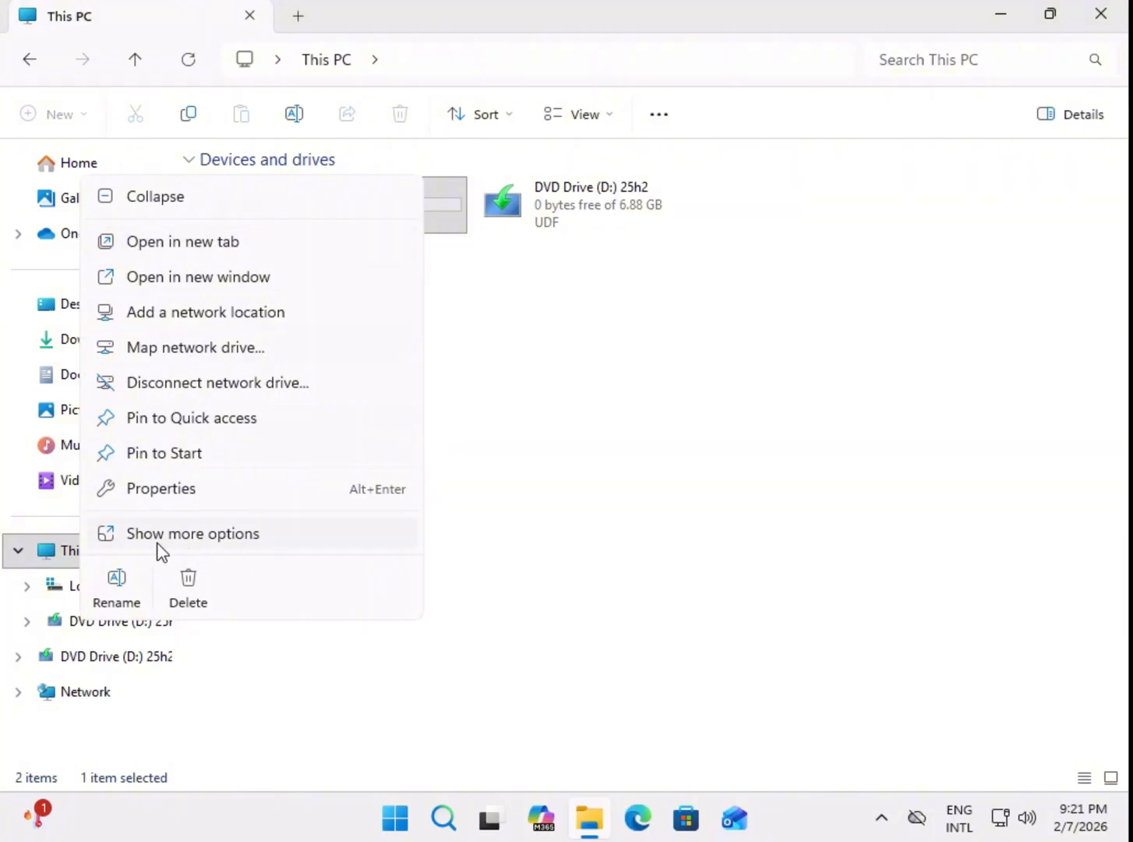
left_click(160, 534)
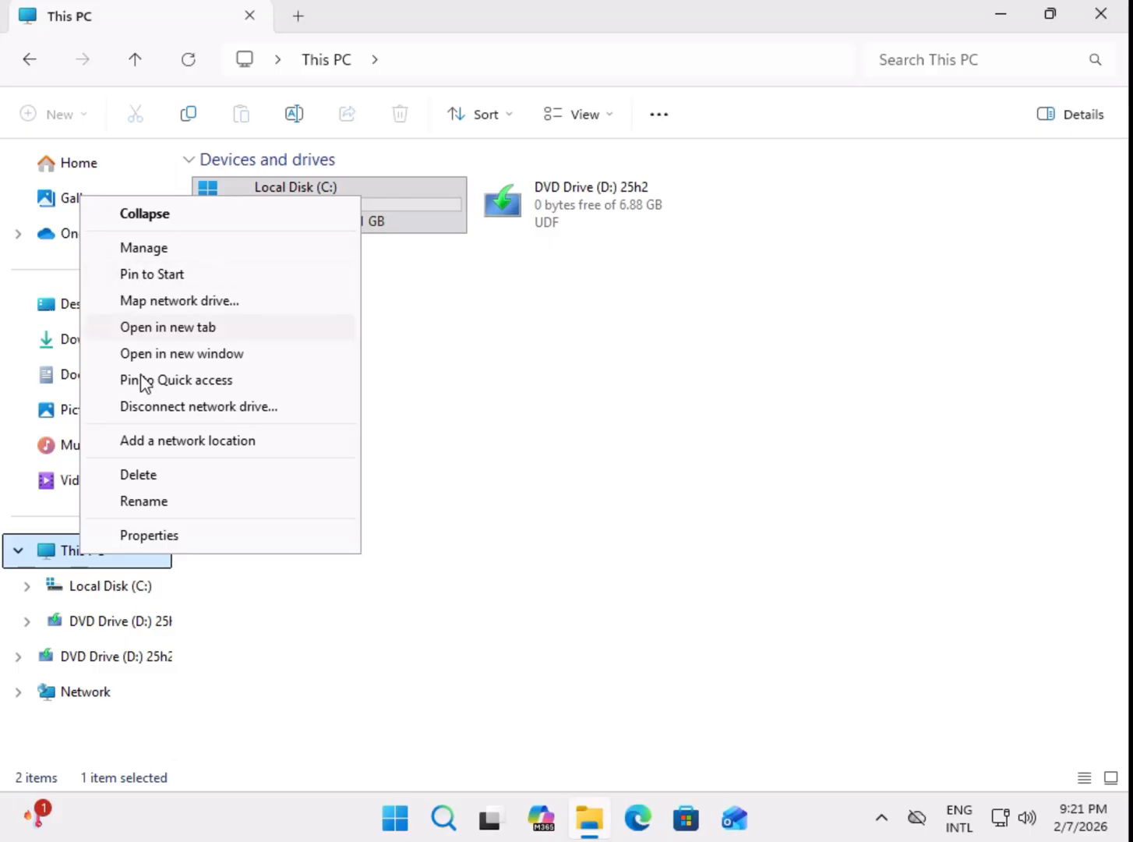
left_click(168, 249)
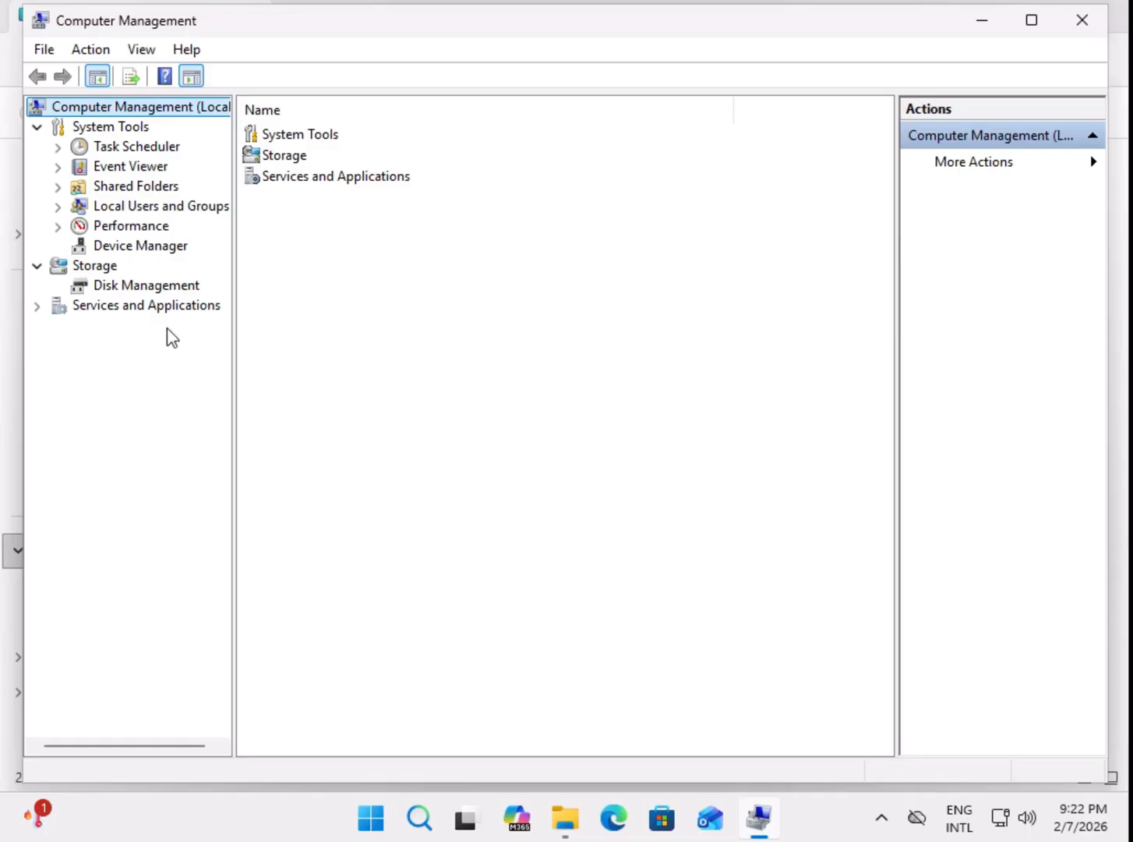
left_click(130, 285)
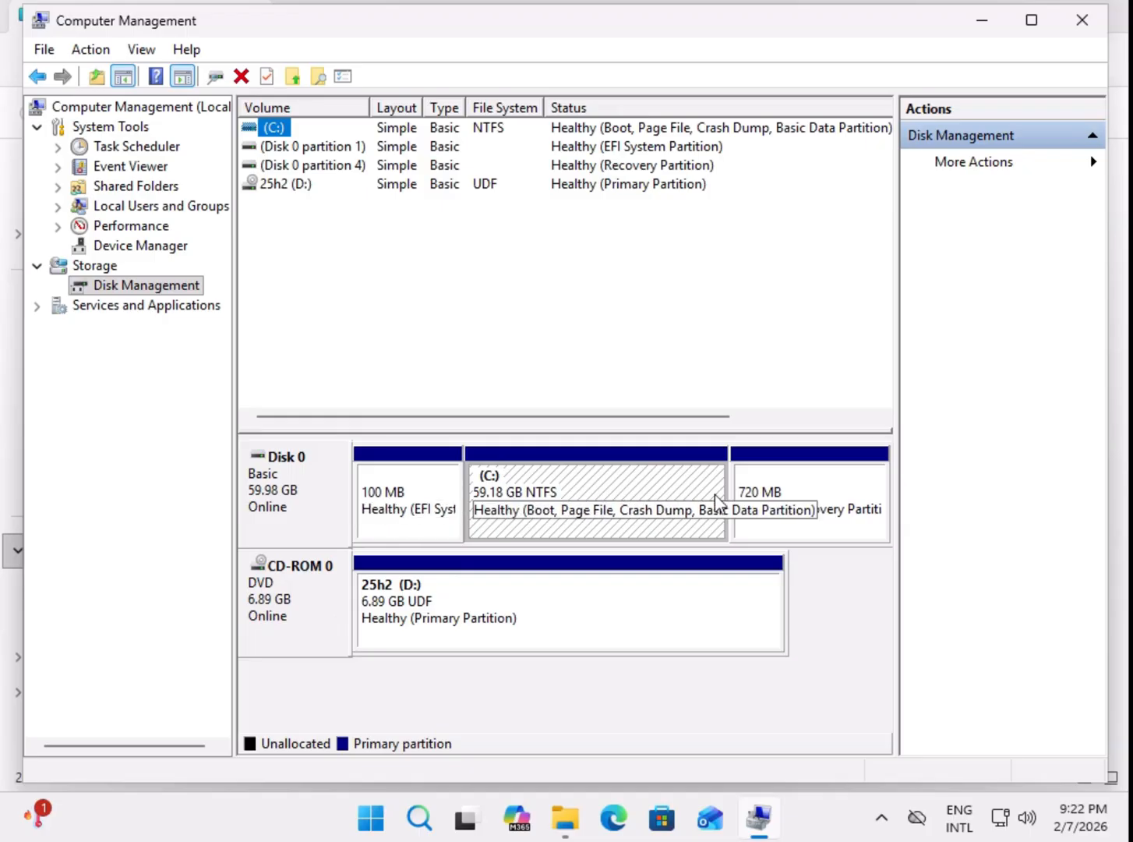
Step: Examine the Disk 0 partition 1, Disk 0 partition 4 and C: entries in the volume list
left_click(324, 148)
left_click(366, 164)
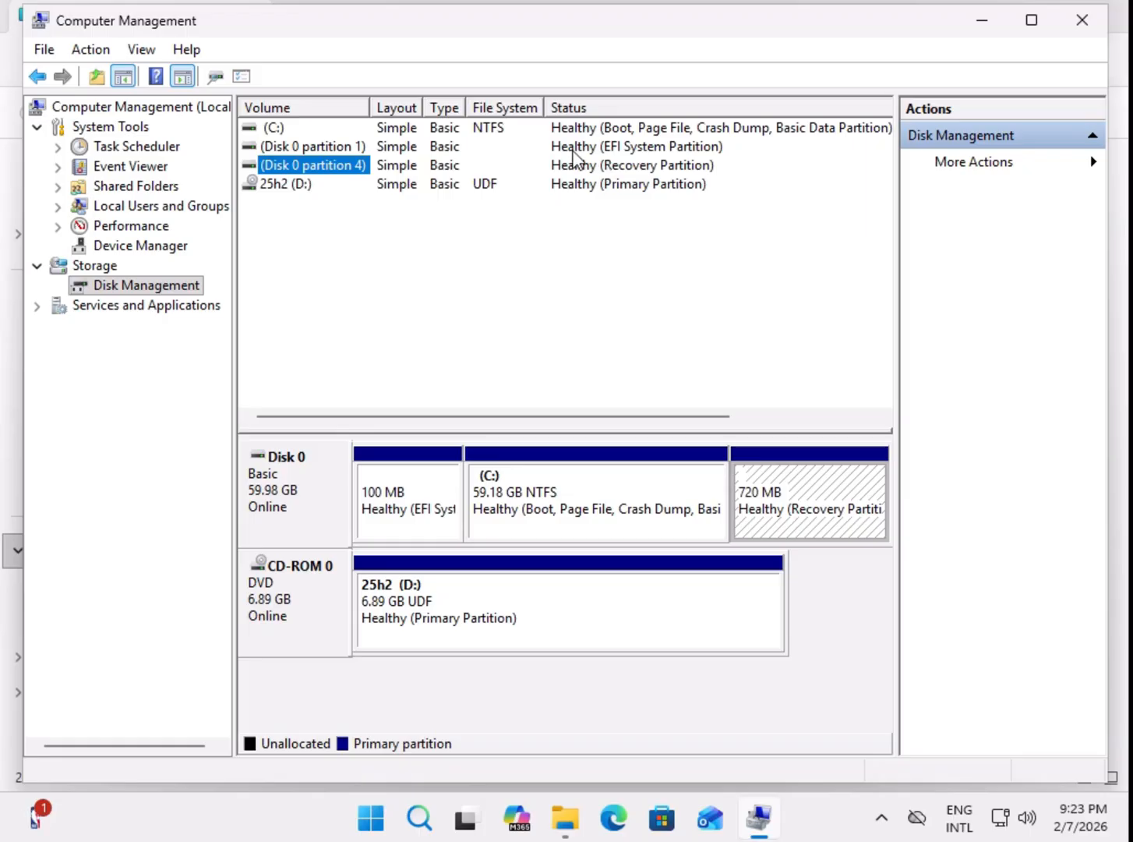
left_click(304, 129)
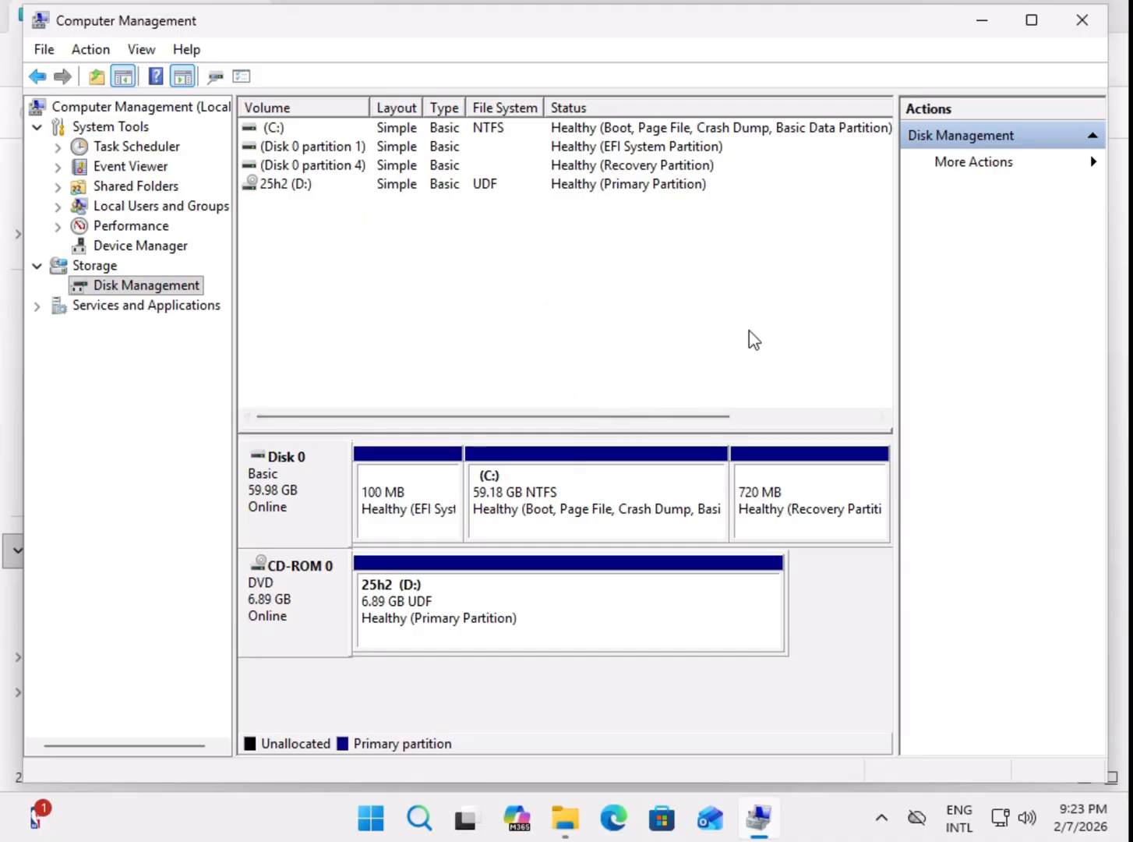
Step: Start shrinking the C: volume on Disk 0 and go to the amount of space to shrink
left_click(521, 511)
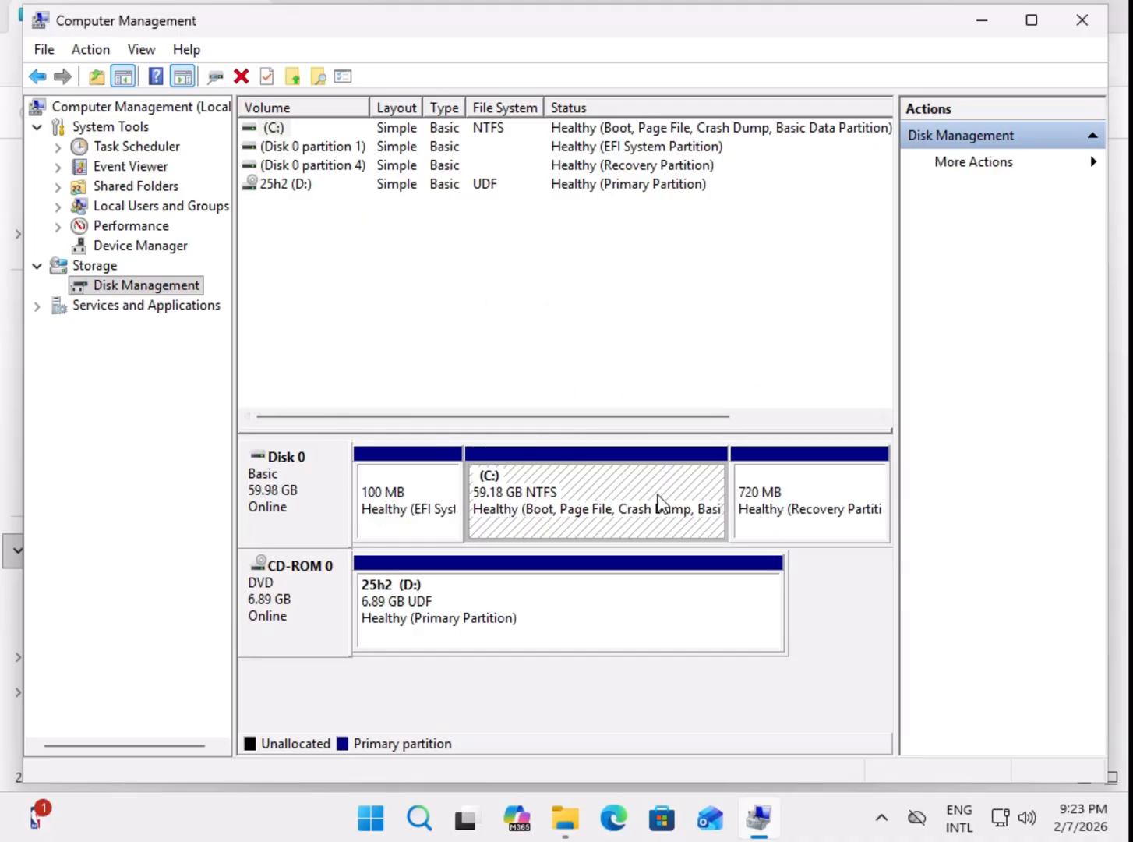
right_click(553, 510)
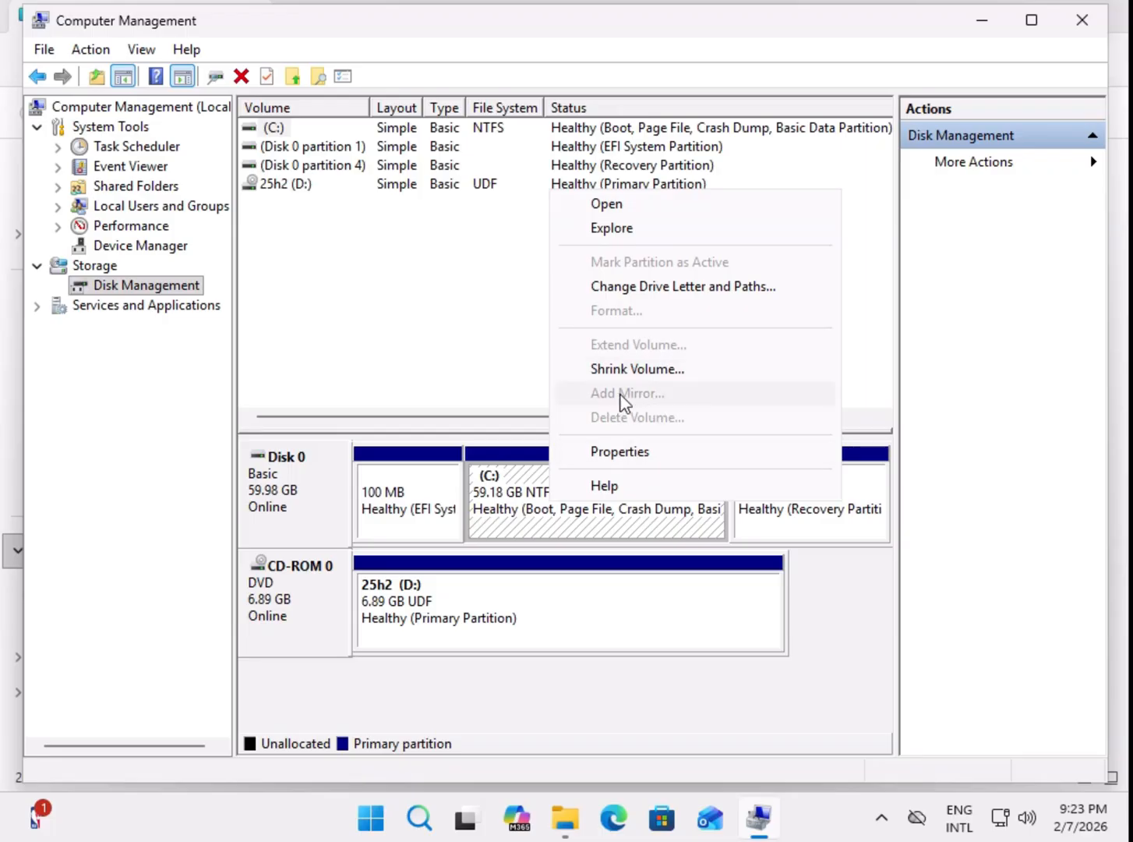
left_click(624, 370)
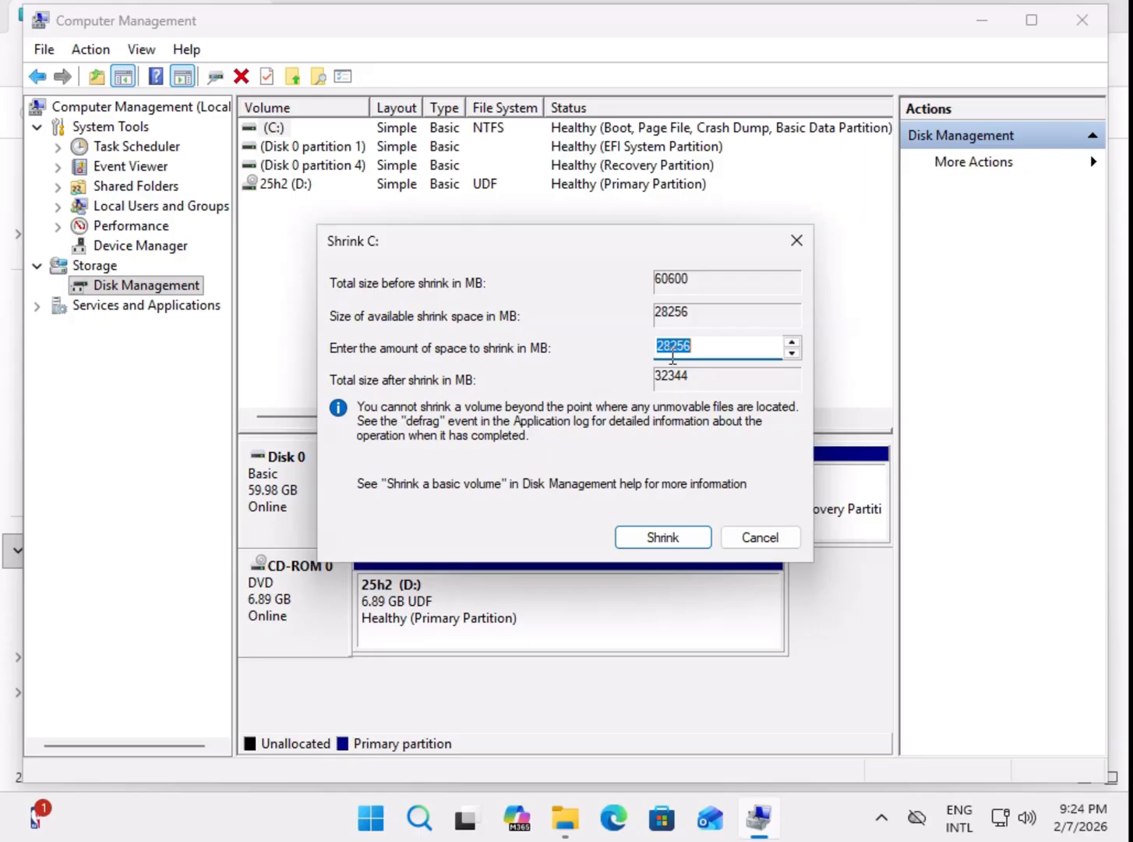
left_click(705, 352)
Step: Open Calculator and move its window clear of the screen edge
left_click(372, 820)
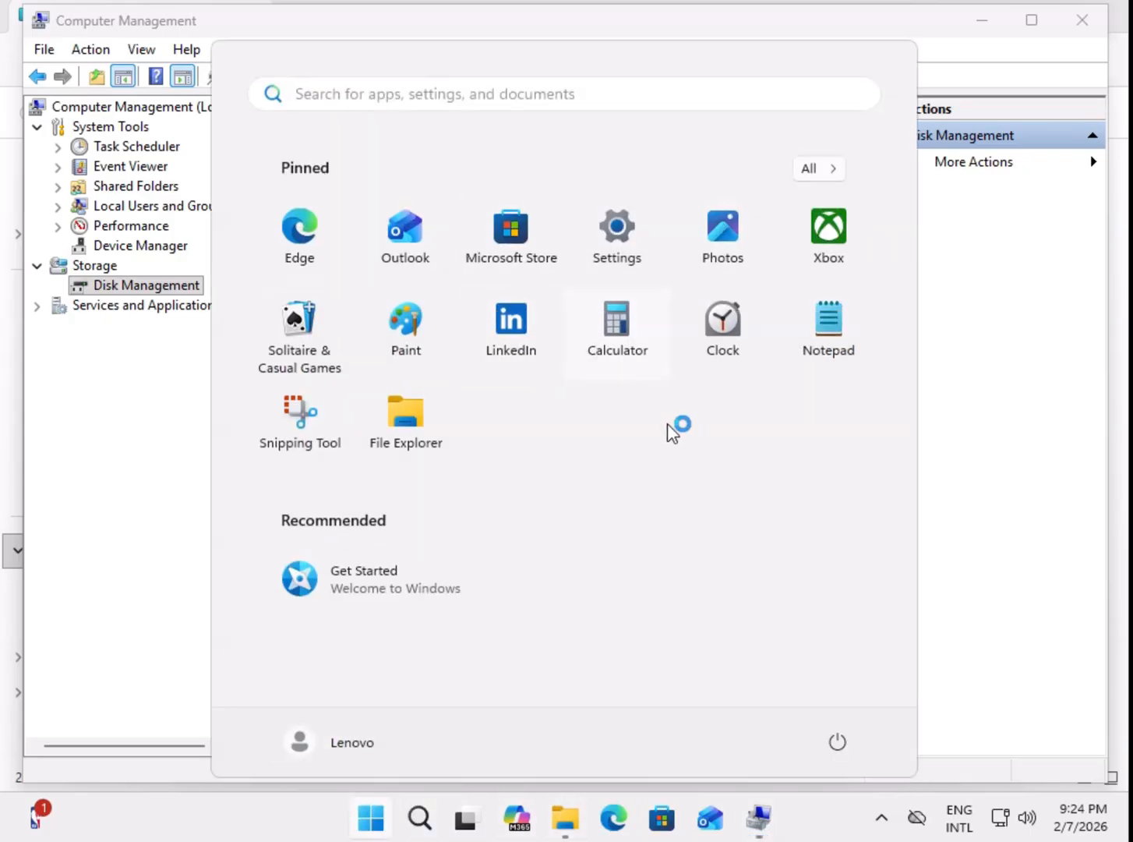
key("Escape")
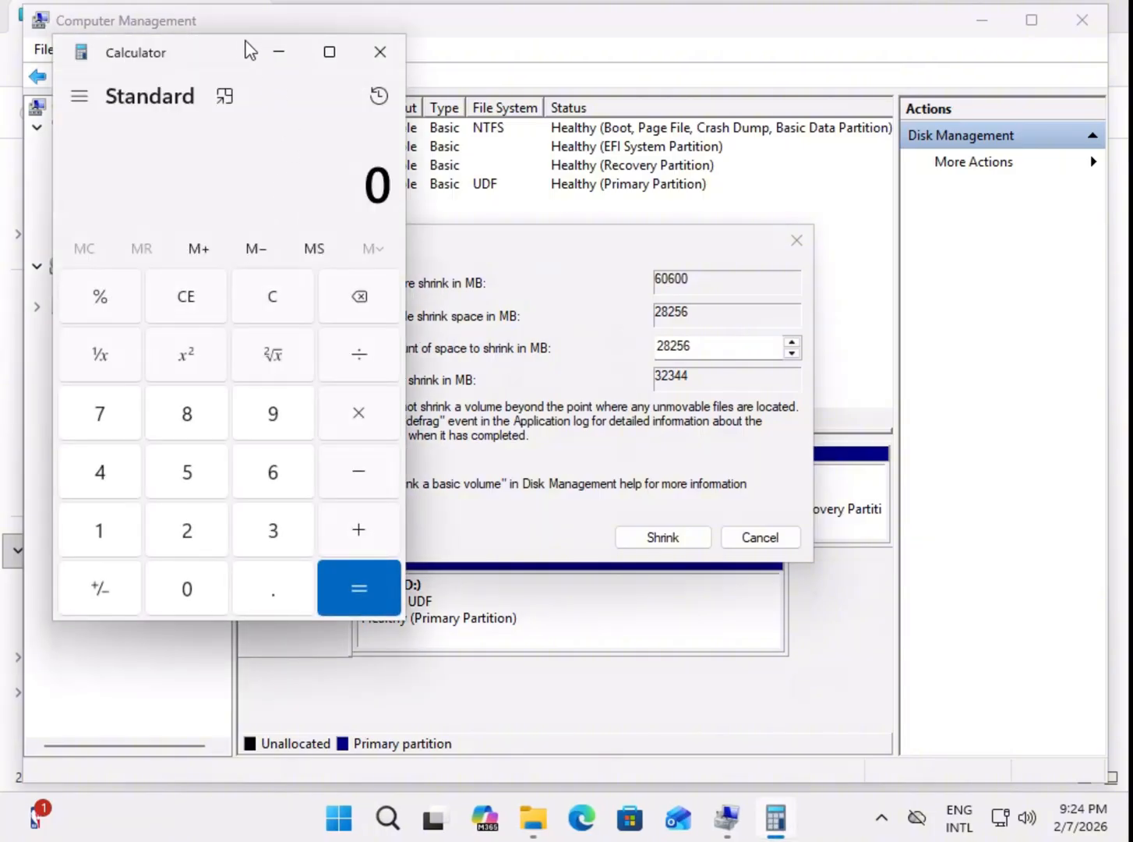
left_click_drag(247, 50, 330, 116)
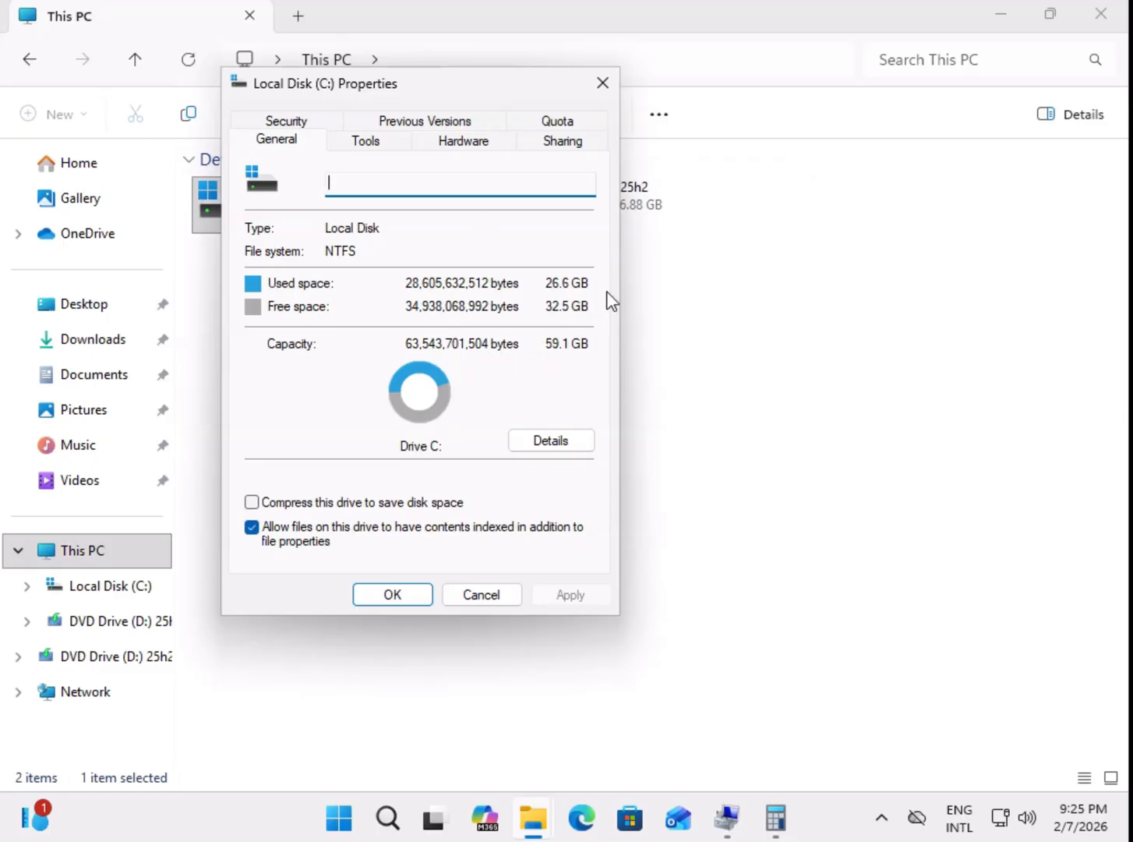
Step: Minimize the This PC window, bring the Shrink C: dialog to the front and move it aside
left_click(1002, 15)
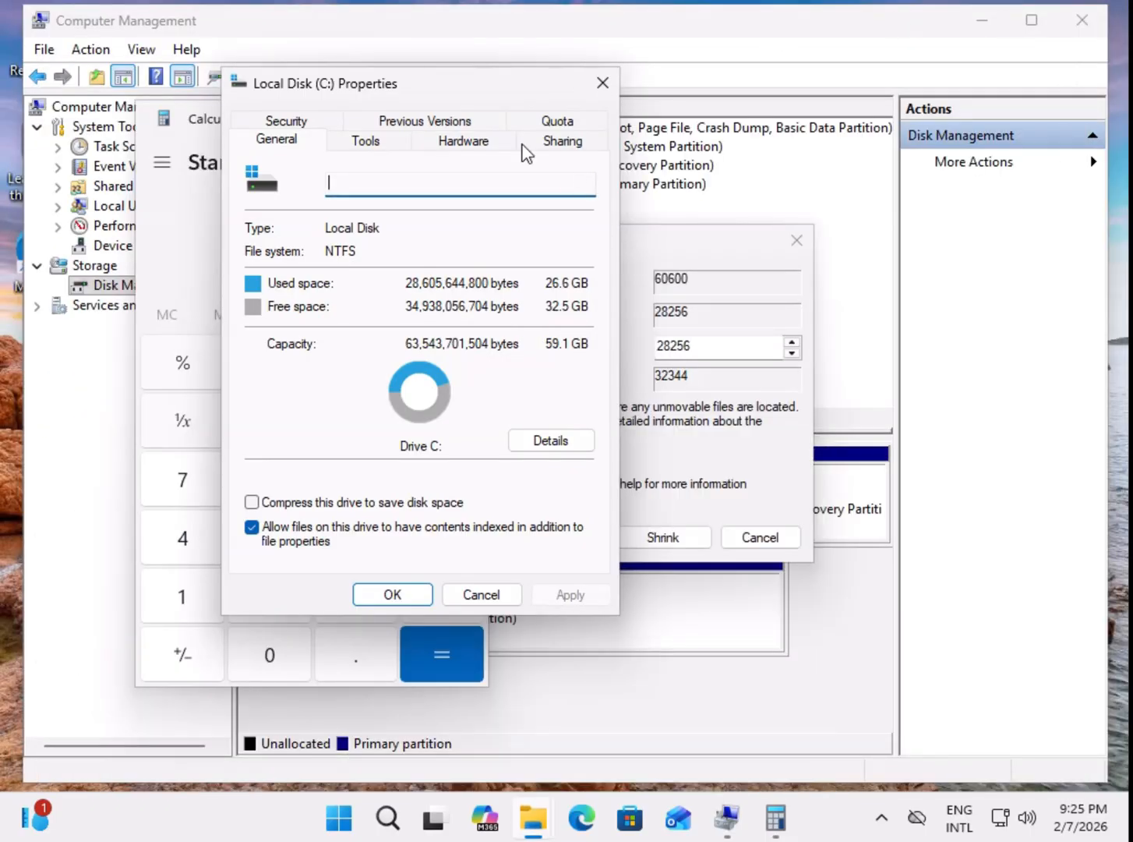
left_click(724, 248)
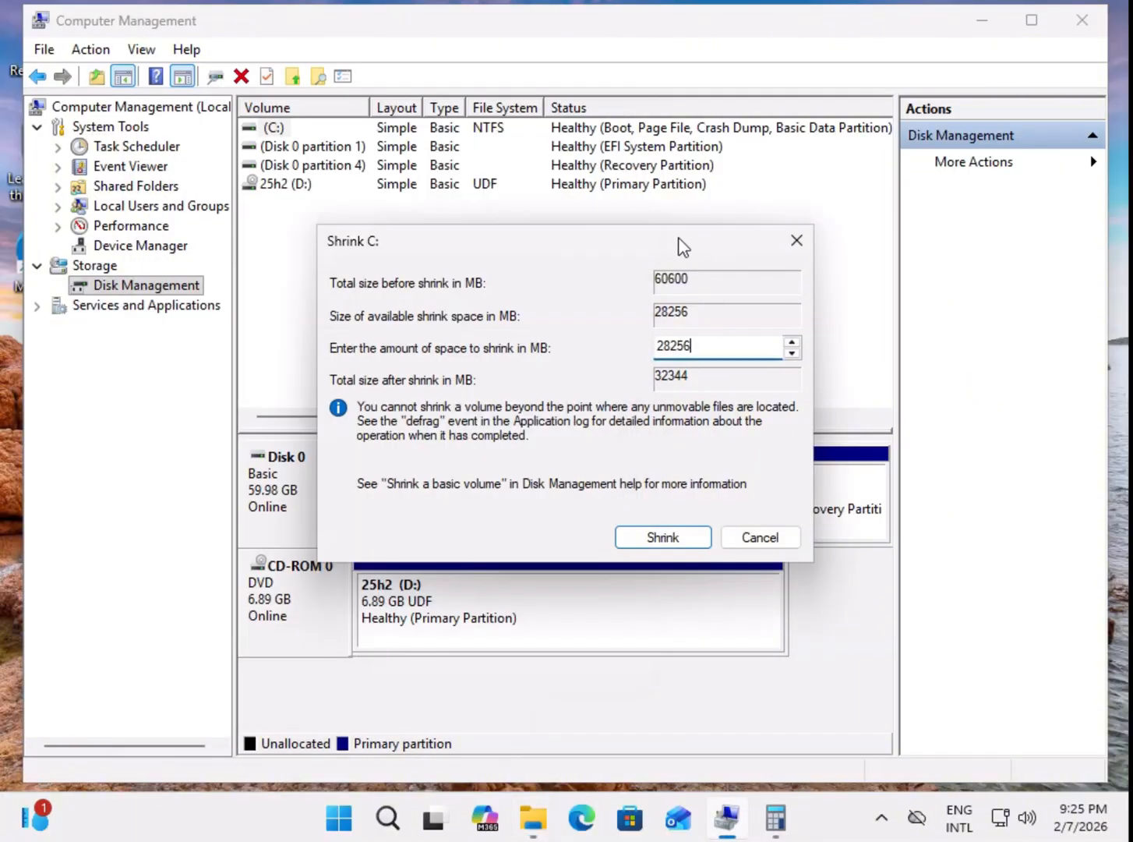
left_click_drag(581, 246, 696, 231)
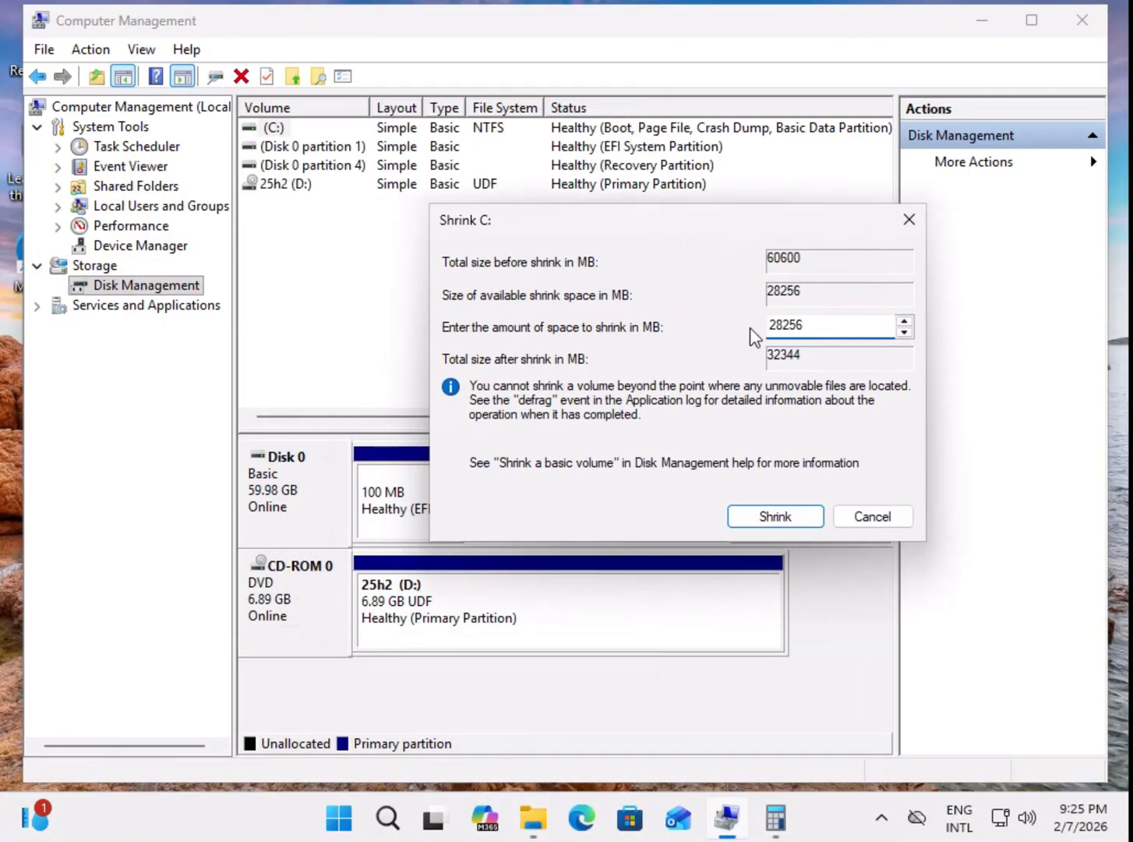
Step: Switch to Calculator and convert 10 GB to megabytes by multiplying 10 by 1024
left_click(776, 817)
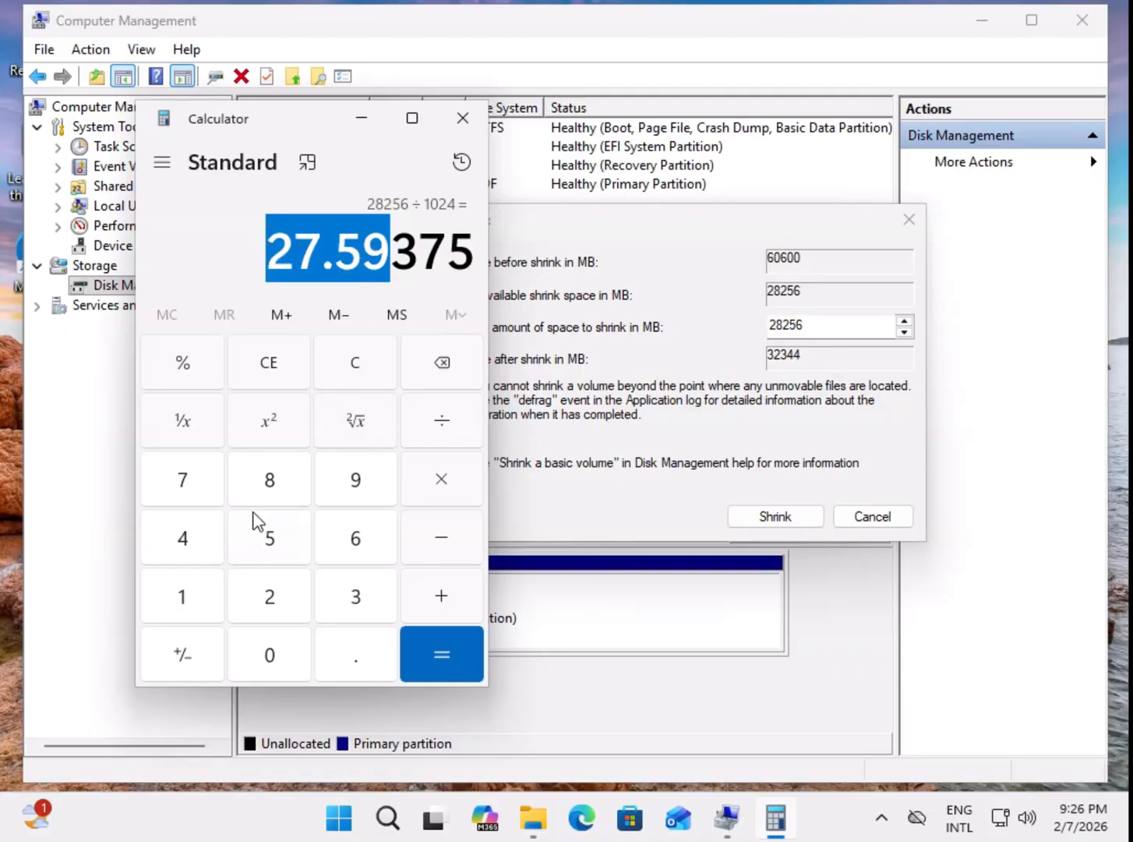
left_click(255, 379)
left_click(181, 598)
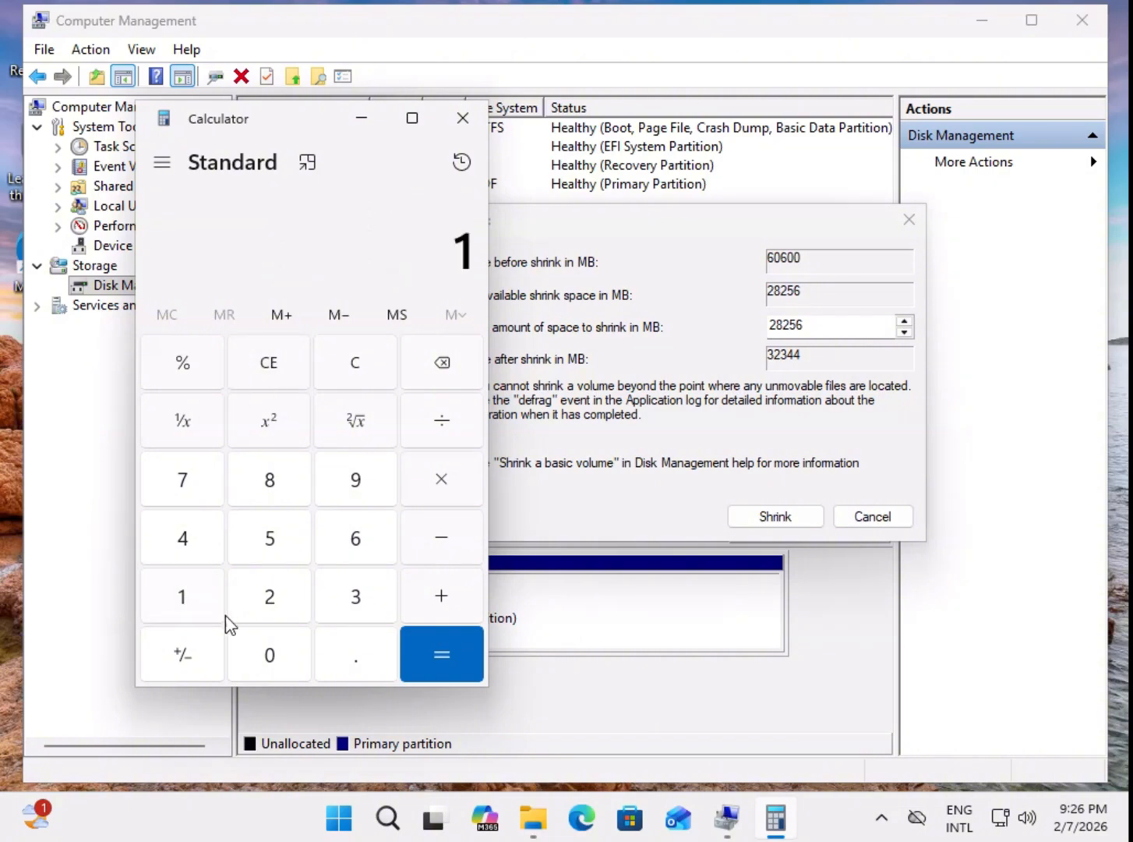
left_click(265, 653)
left_click(453, 489)
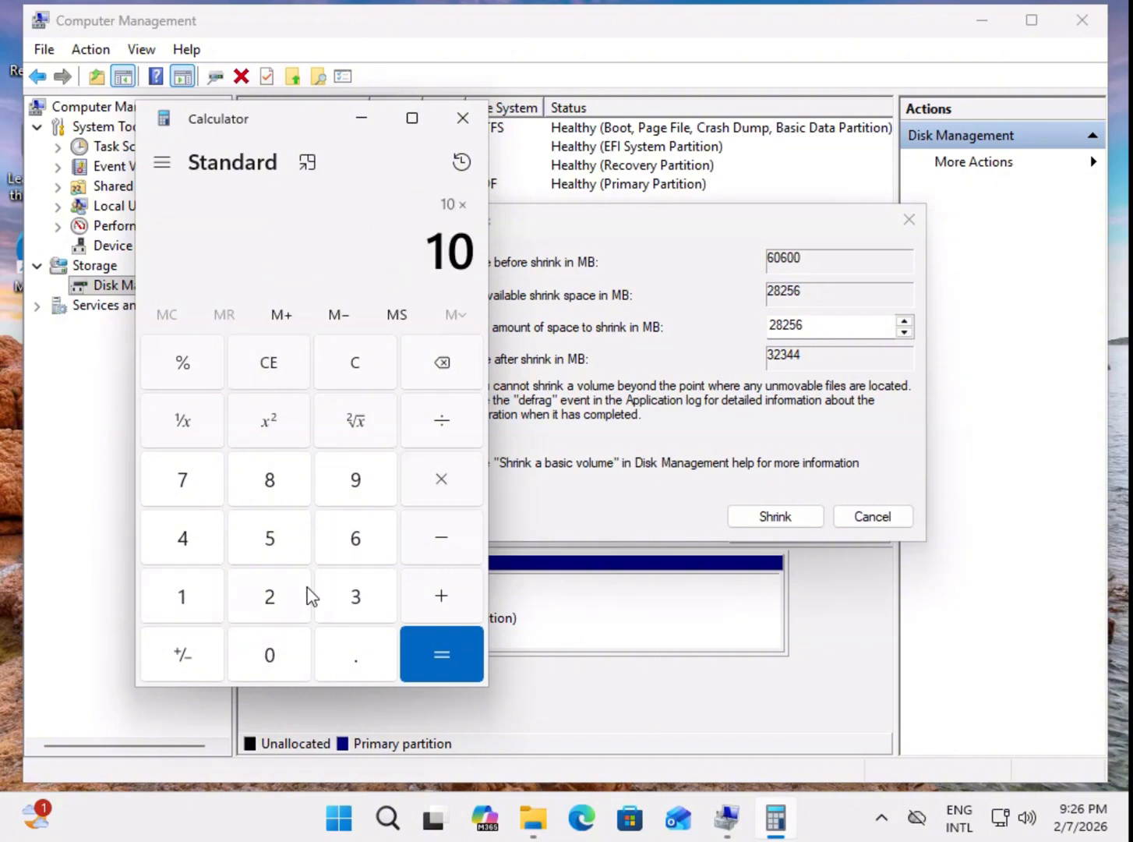
left_click(201, 602)
left_click(264, 649)
left_click(270, 601)
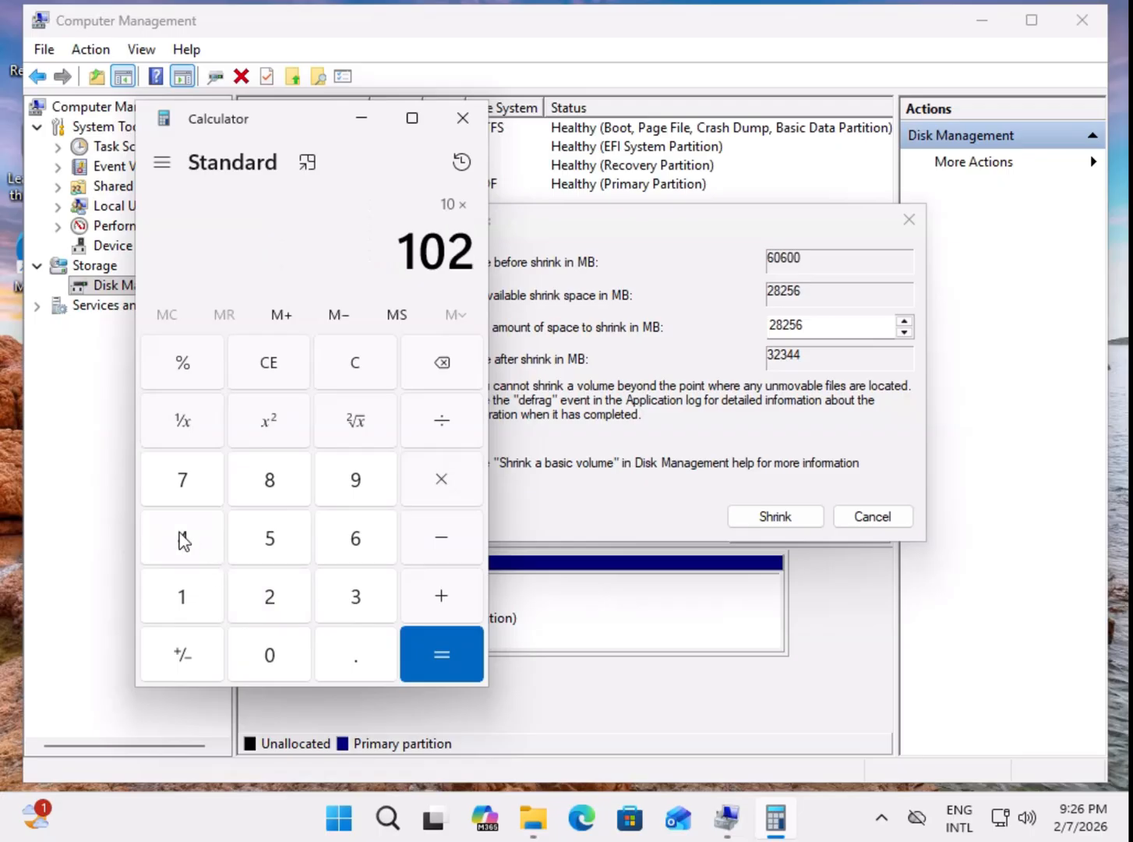
left_click(183, 536)
left_click(422, 647)
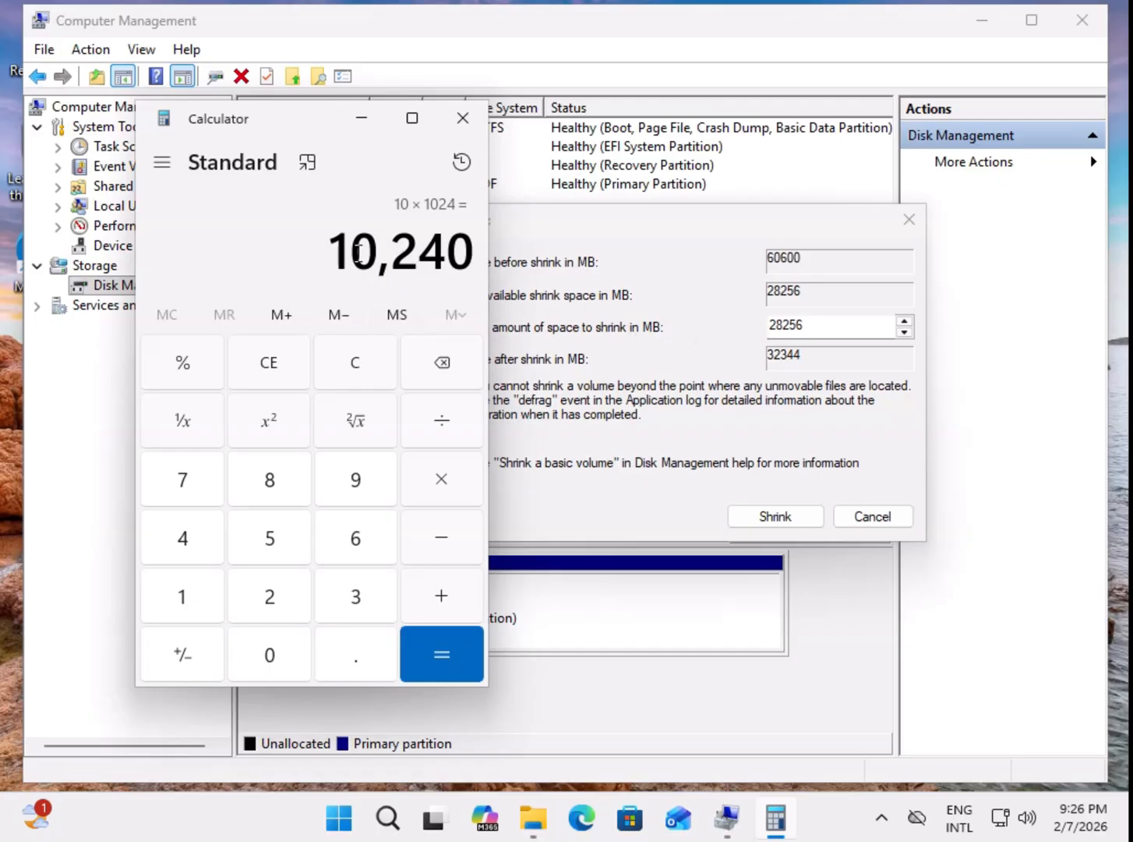
Step: Set the amount of space to shrink to 10240 MB, checking it against Calculator, and shrink the C: volume
left_click(816, 329)
left_click_drag(833, 329, 749, 324)
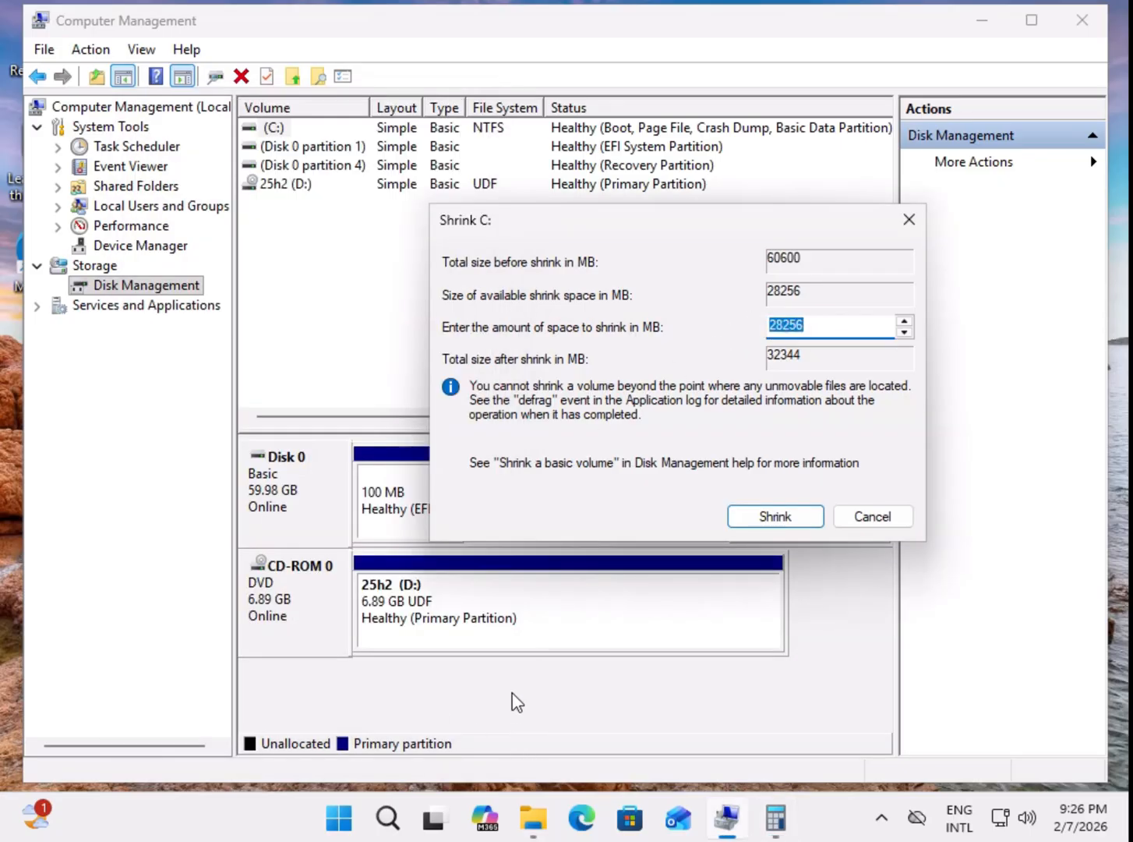
type("10")
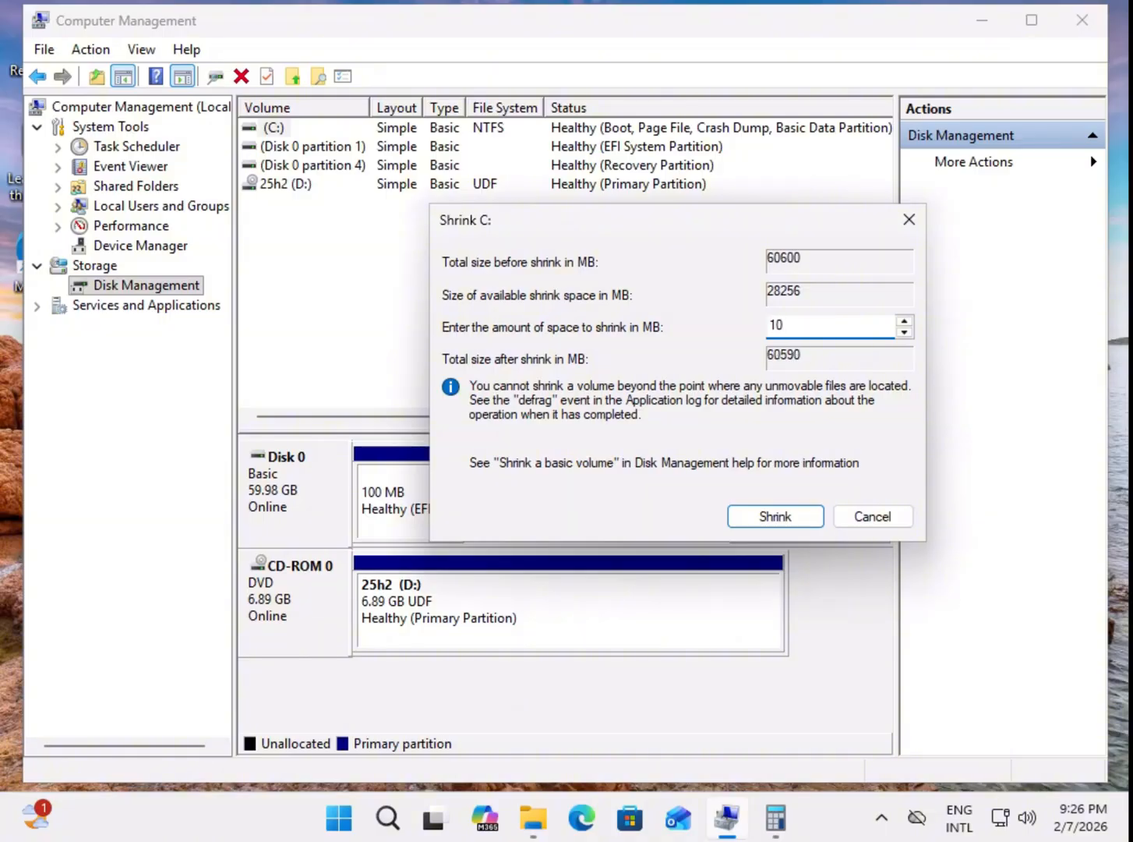
type("2")
left_click(778, 827)
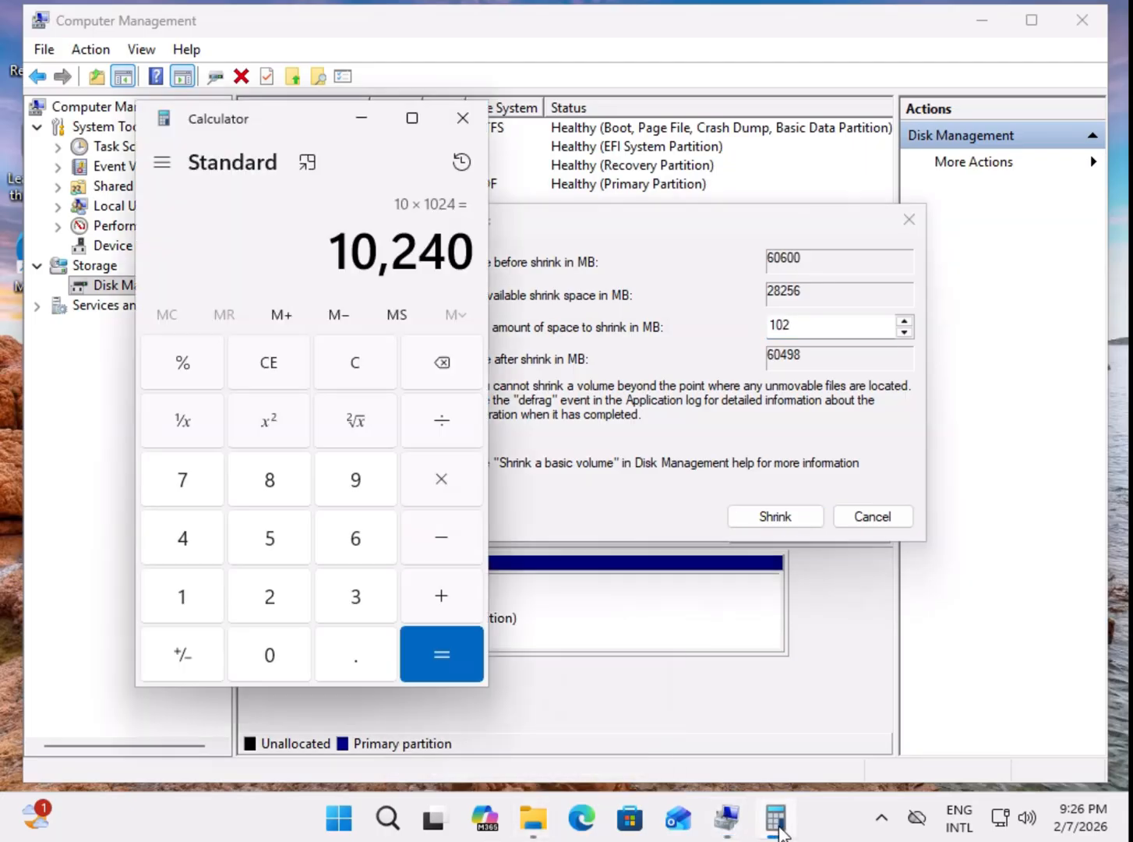
left_click(777, 826)
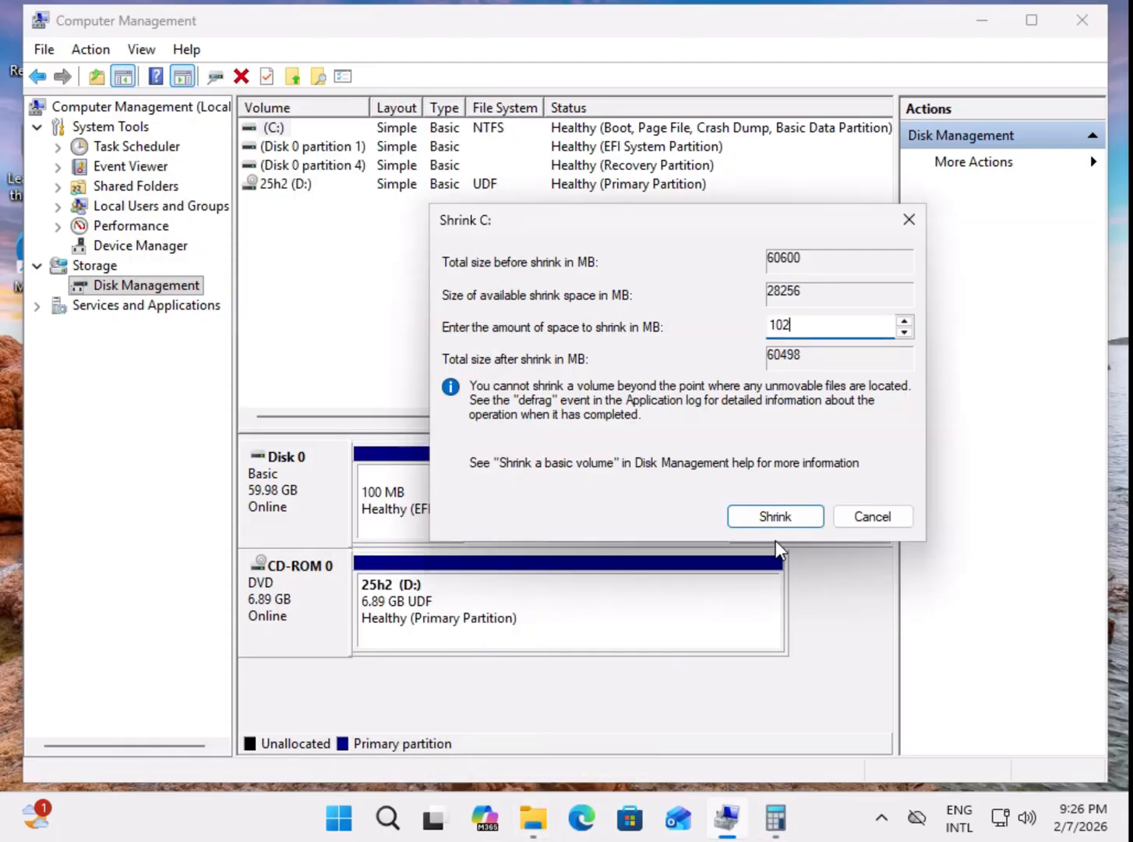
type("40")
left_click(774, 518)
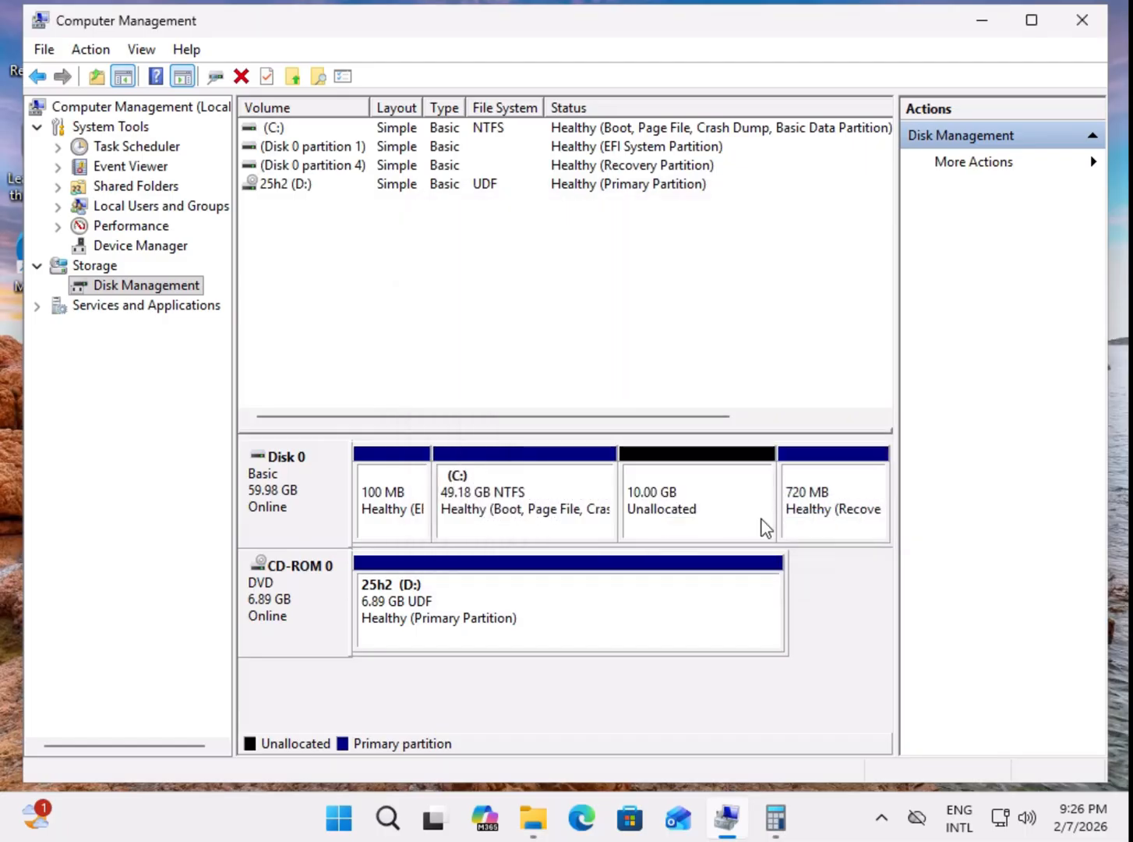
Step: Compare the unallocated space with the C: partition in the Disk 0 layout
left_click(678, 503)
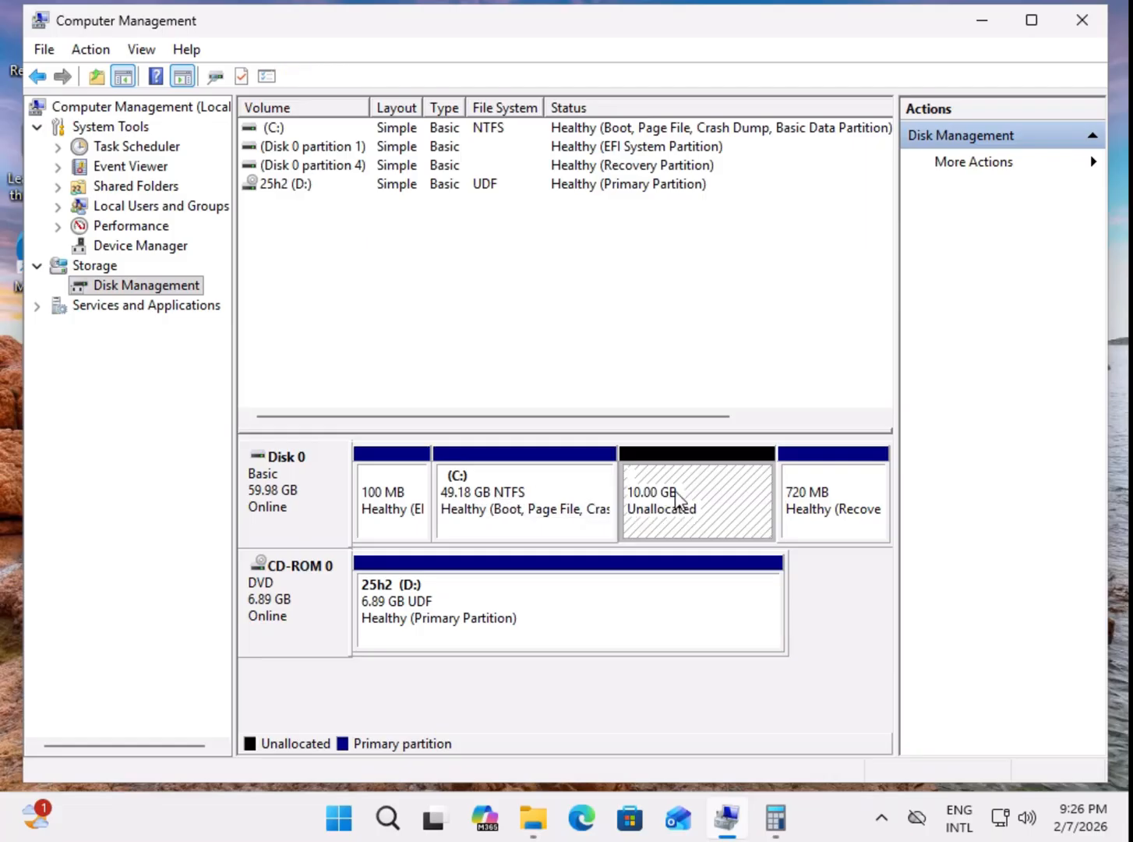
left_click(548, 520)
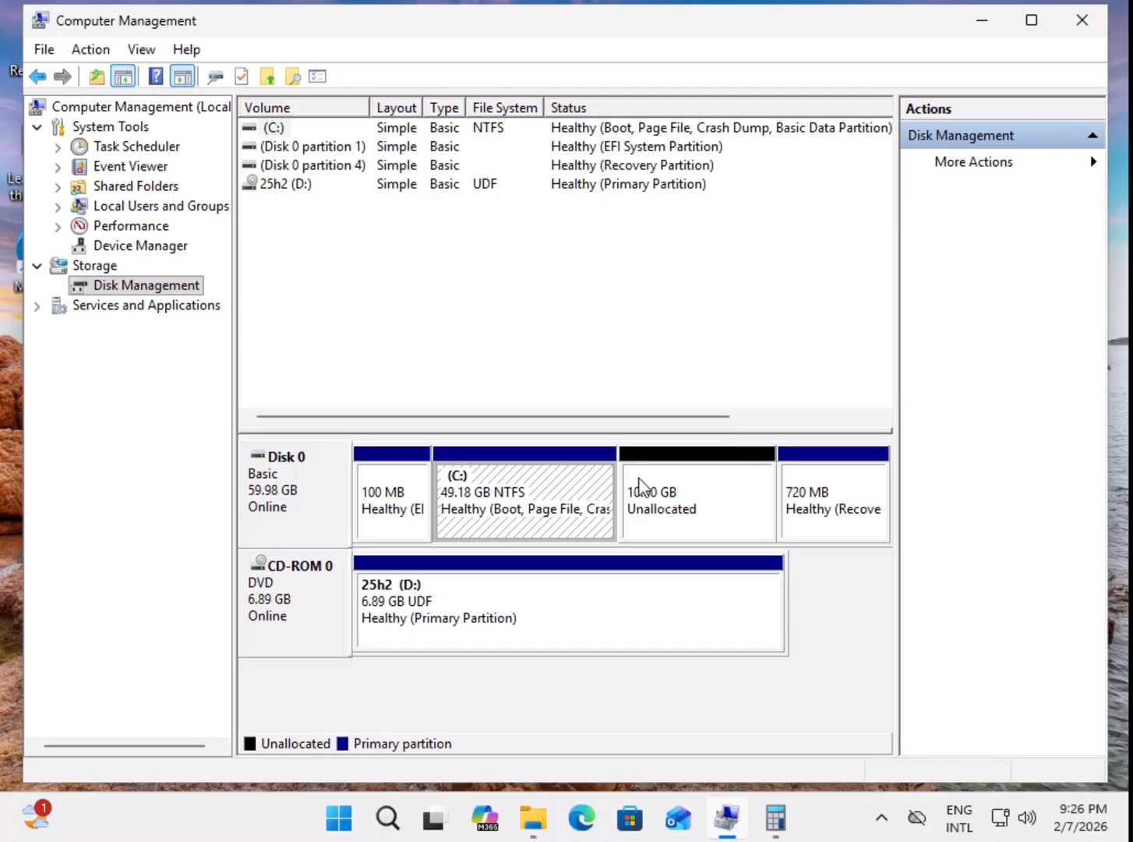
left_click(670, 511)
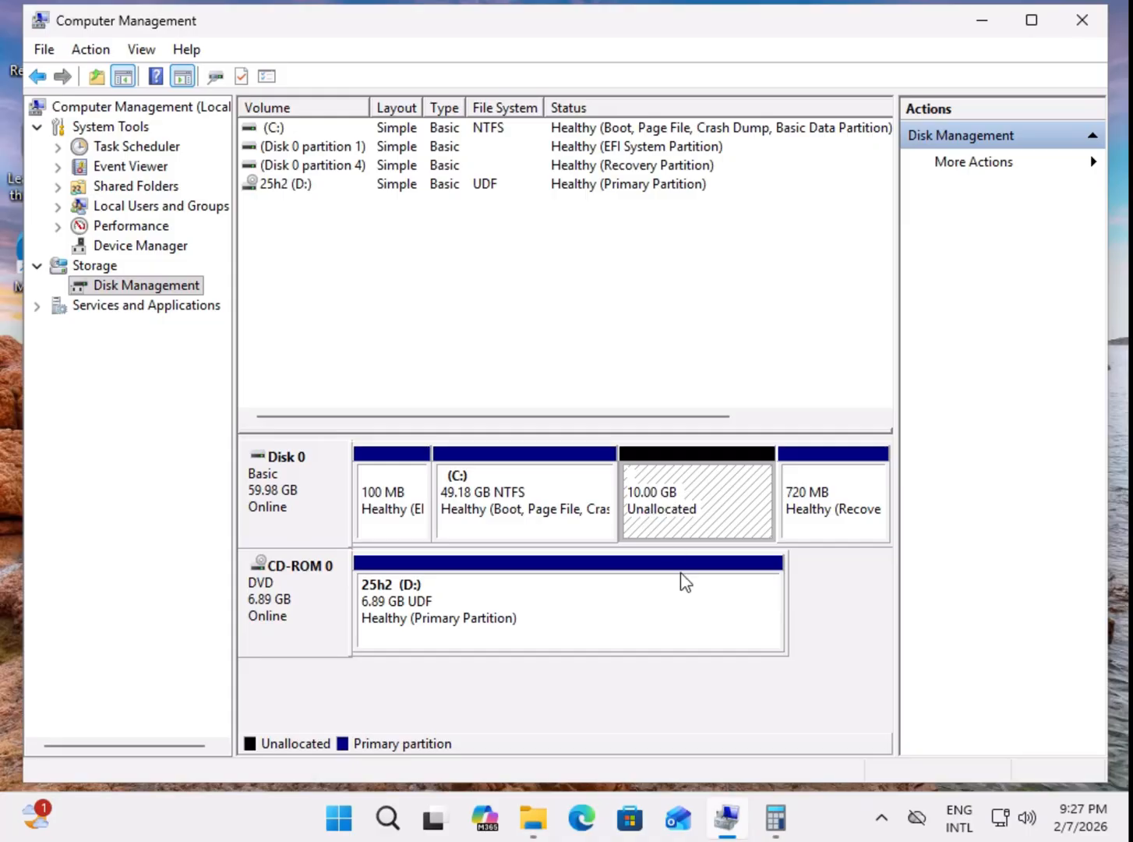
Step: Review the capacity and free space in the open Local Disk (C:) properties window, and close it
mouse_move(778, 831)
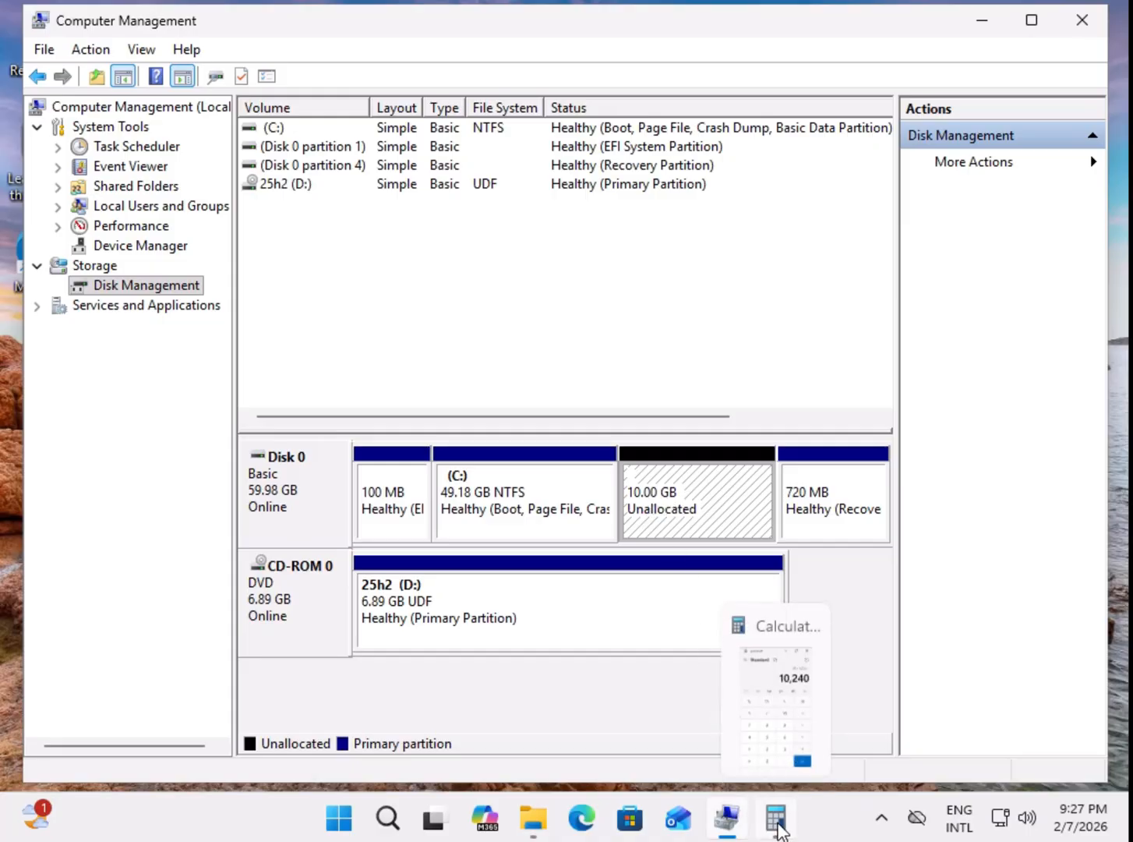
left_click(538, 828)
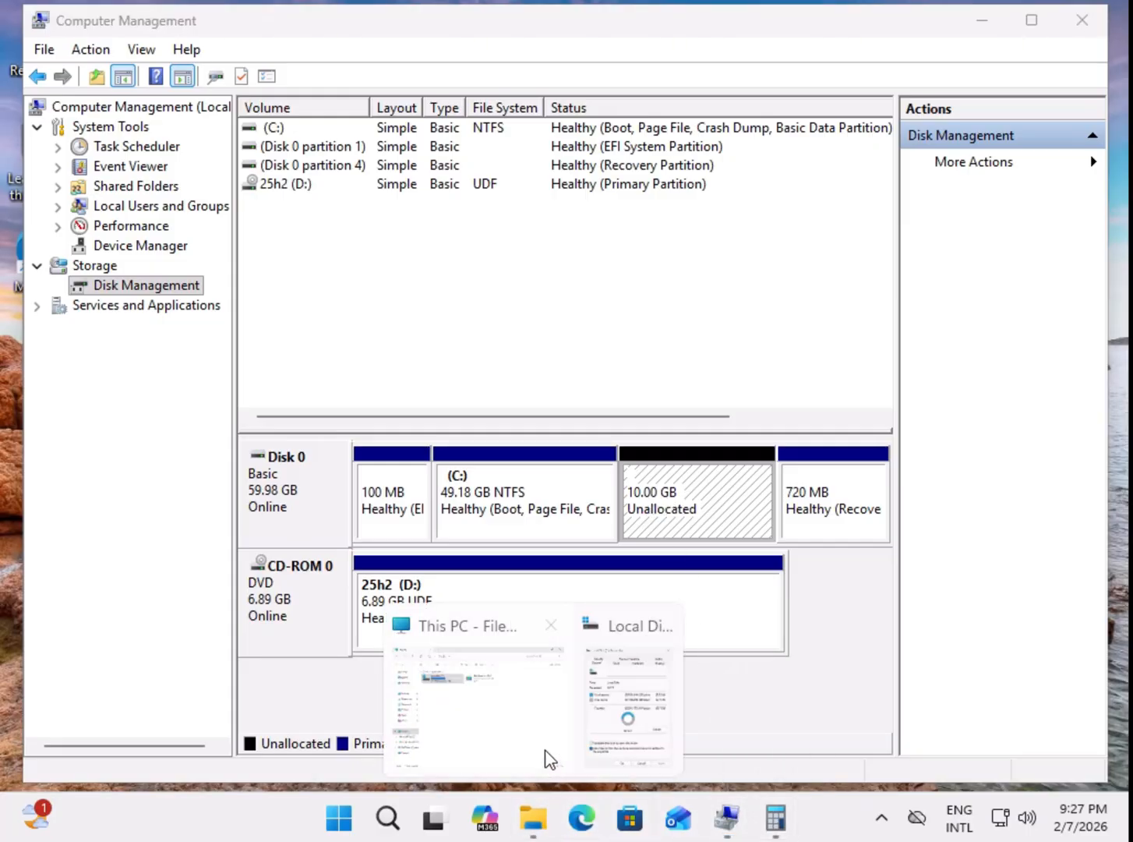
left_click(614, 673)
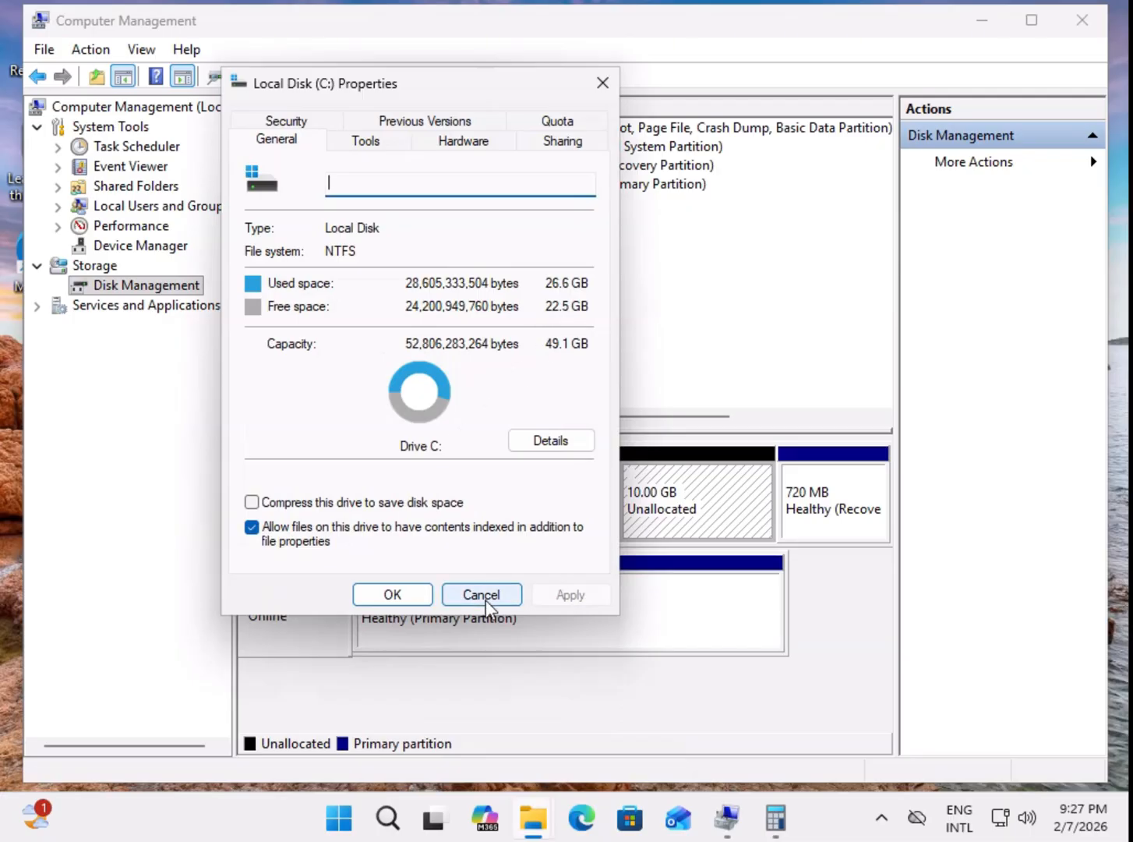
key("Escape")
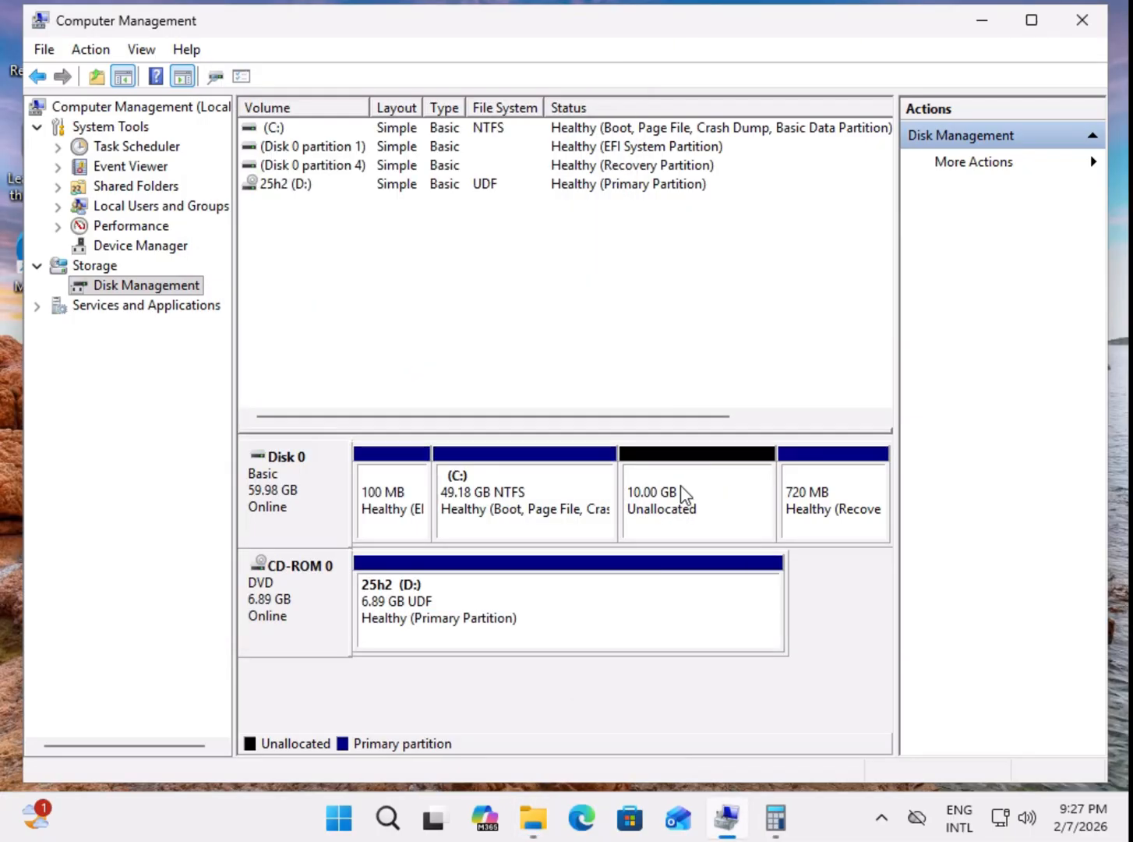
Step: Select the unallocated space on Disk 0, and switch to File Explorer to check the drives under This PC
left_click(635, 507)
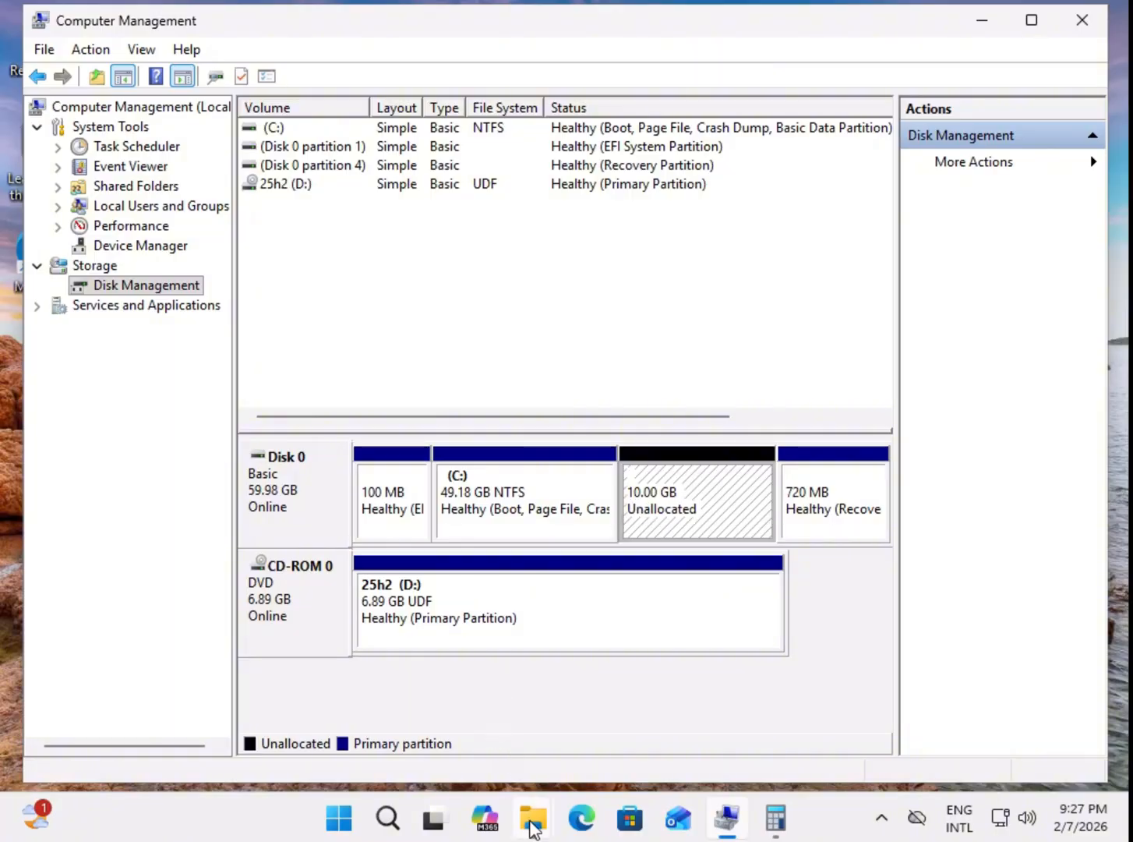
mouse_move(530, 823)
left_click(488, 743)
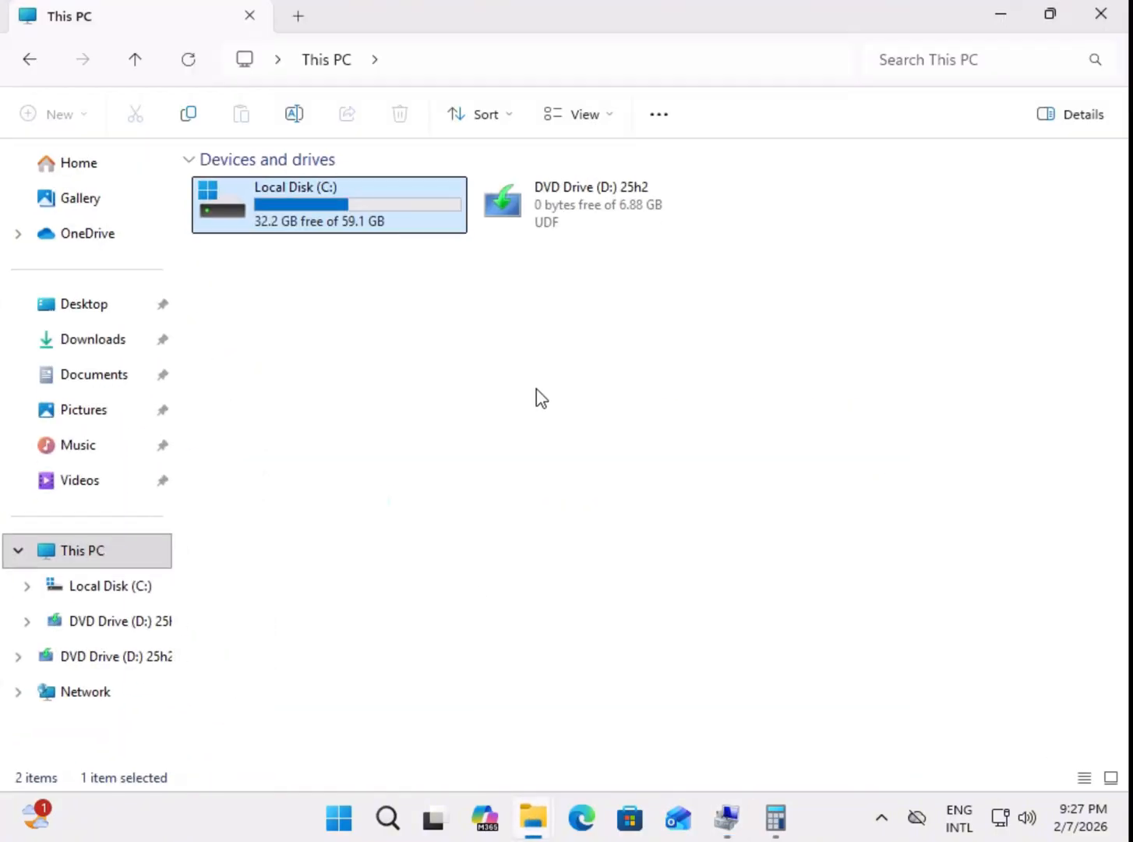
right_click(421, 331)
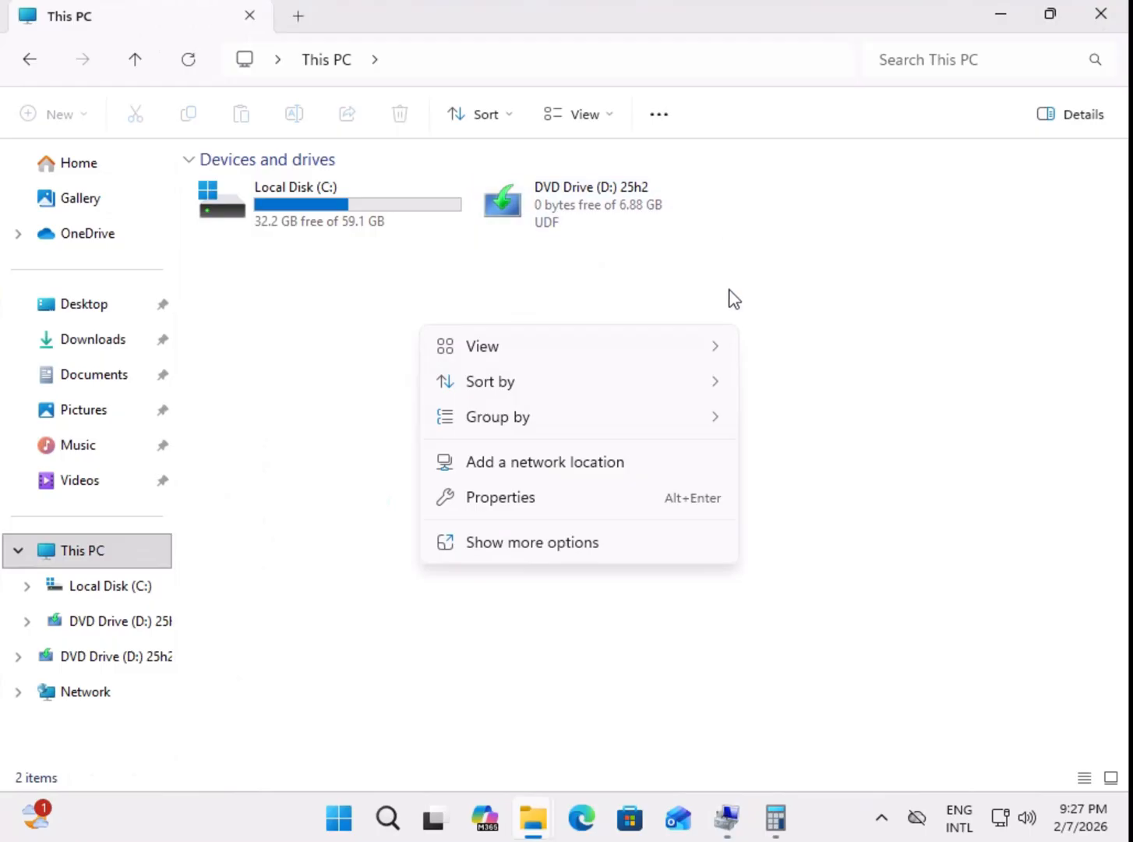
key("Escape")
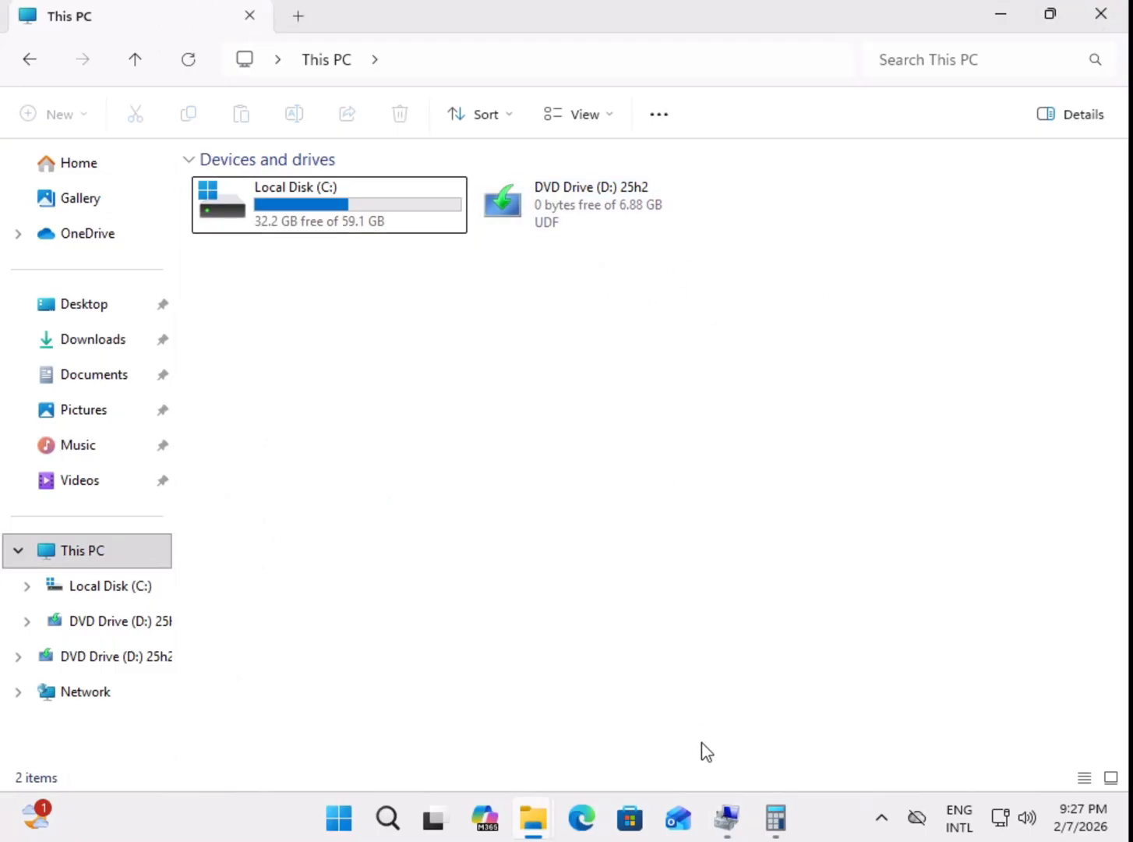
Step: Switch back to Computer Management and start a new simple volume on the unallocated space, keeping the size at 10240 MB
left_click(726, 819)
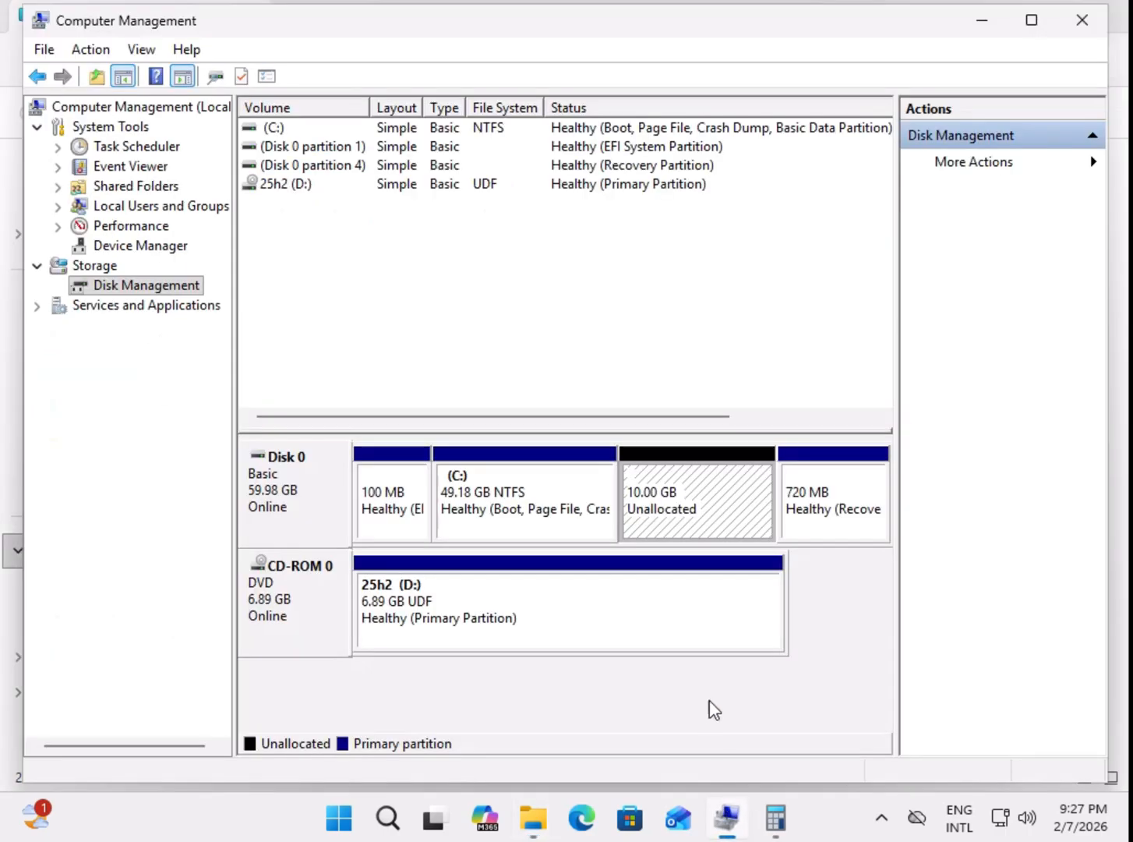
right_click(690, 491)
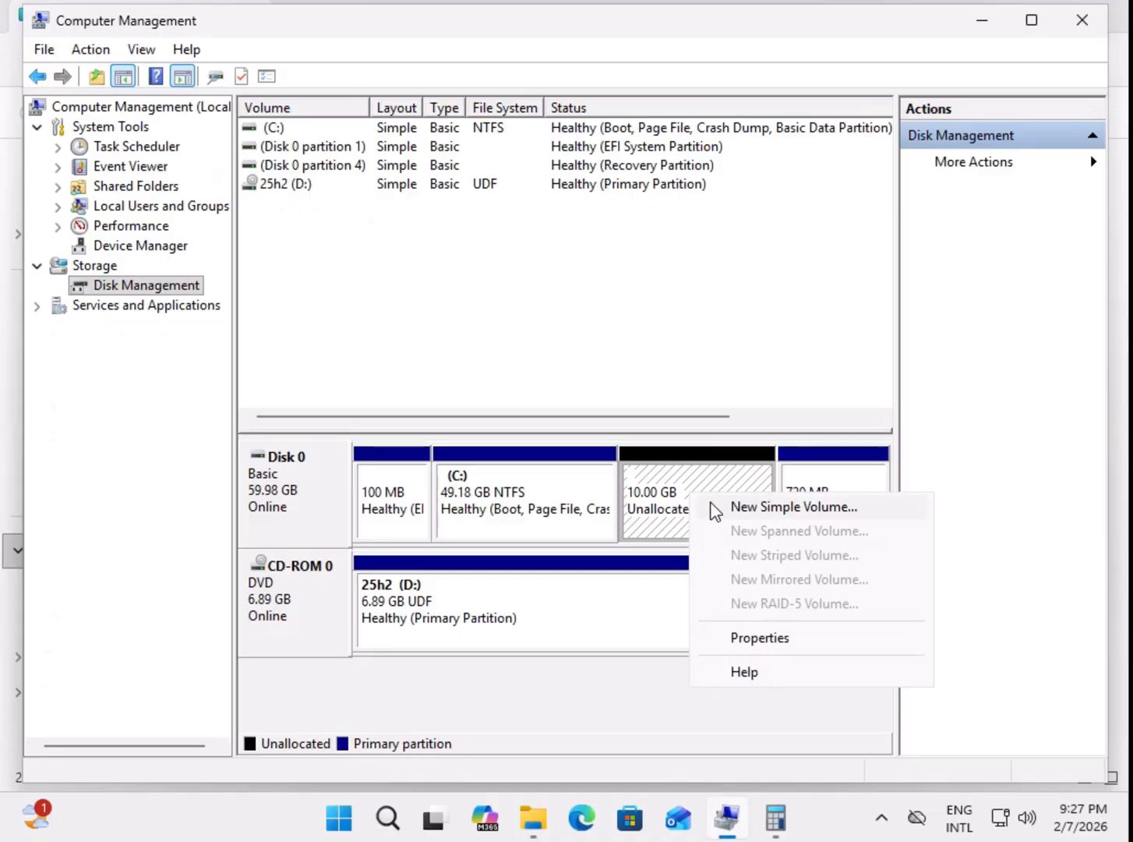
left_click(780, 514)
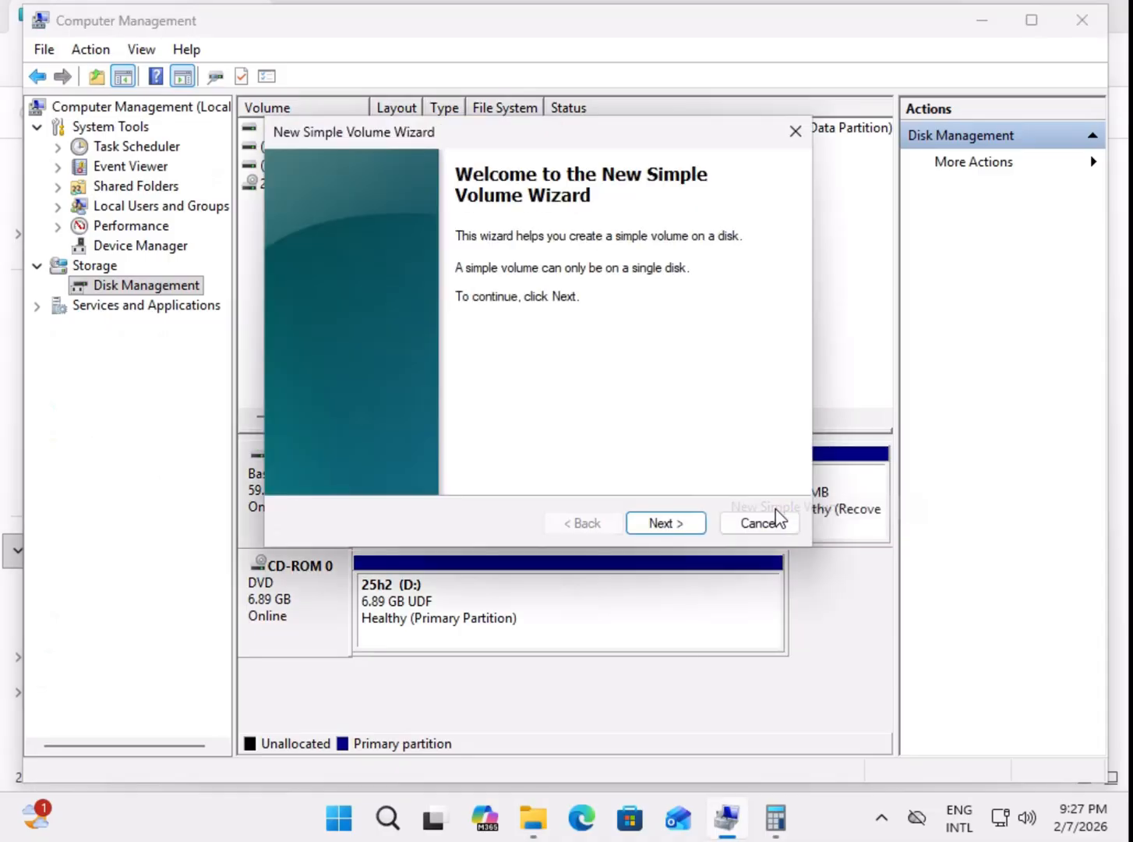
left_click(667, 523)
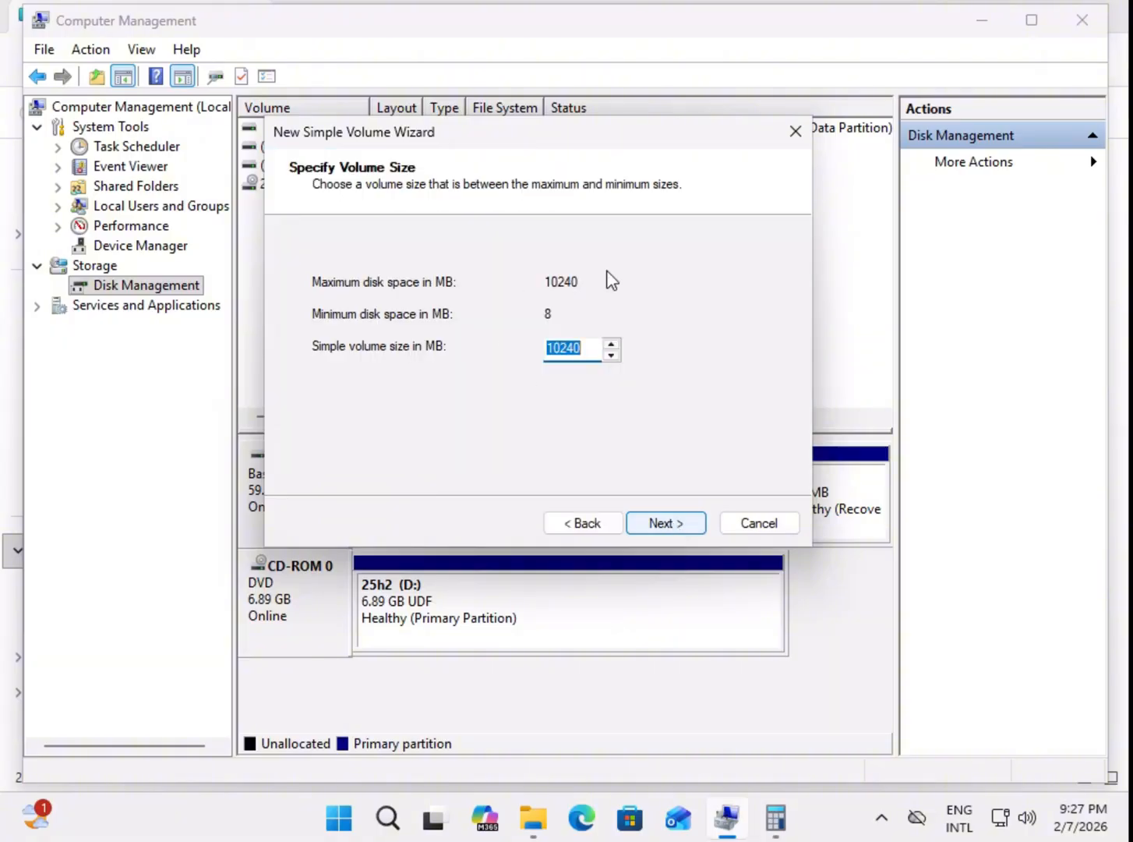
left_click(671, 524)
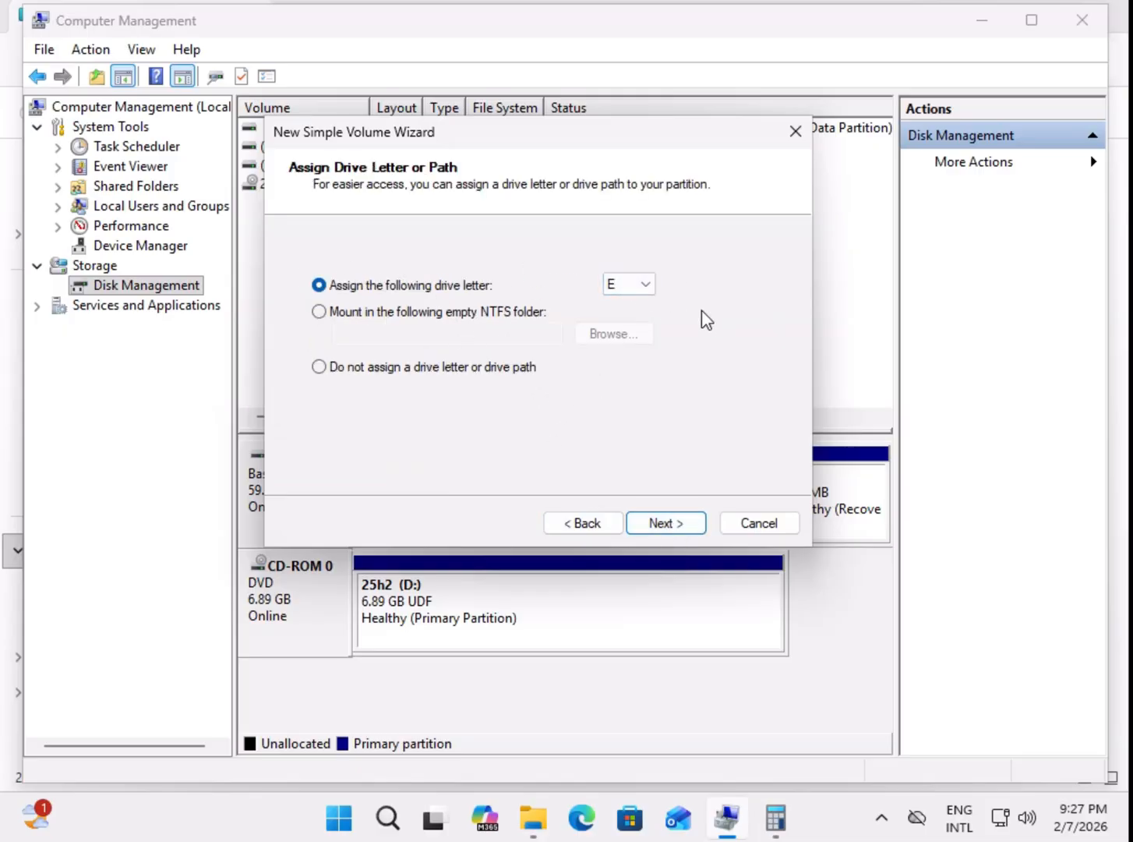
Step: Assign drive letter L to the new volume and continue to the format settings
left_click(646, 285)
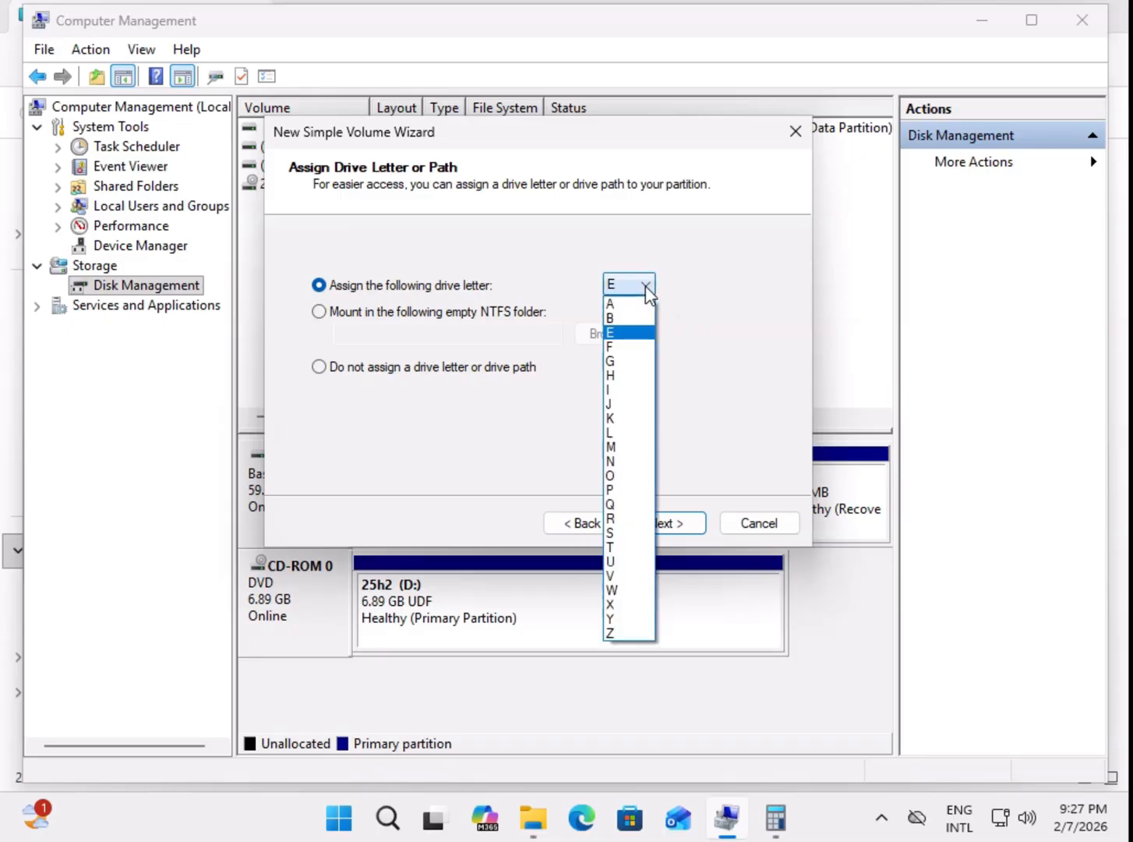
left_click(615, 433)
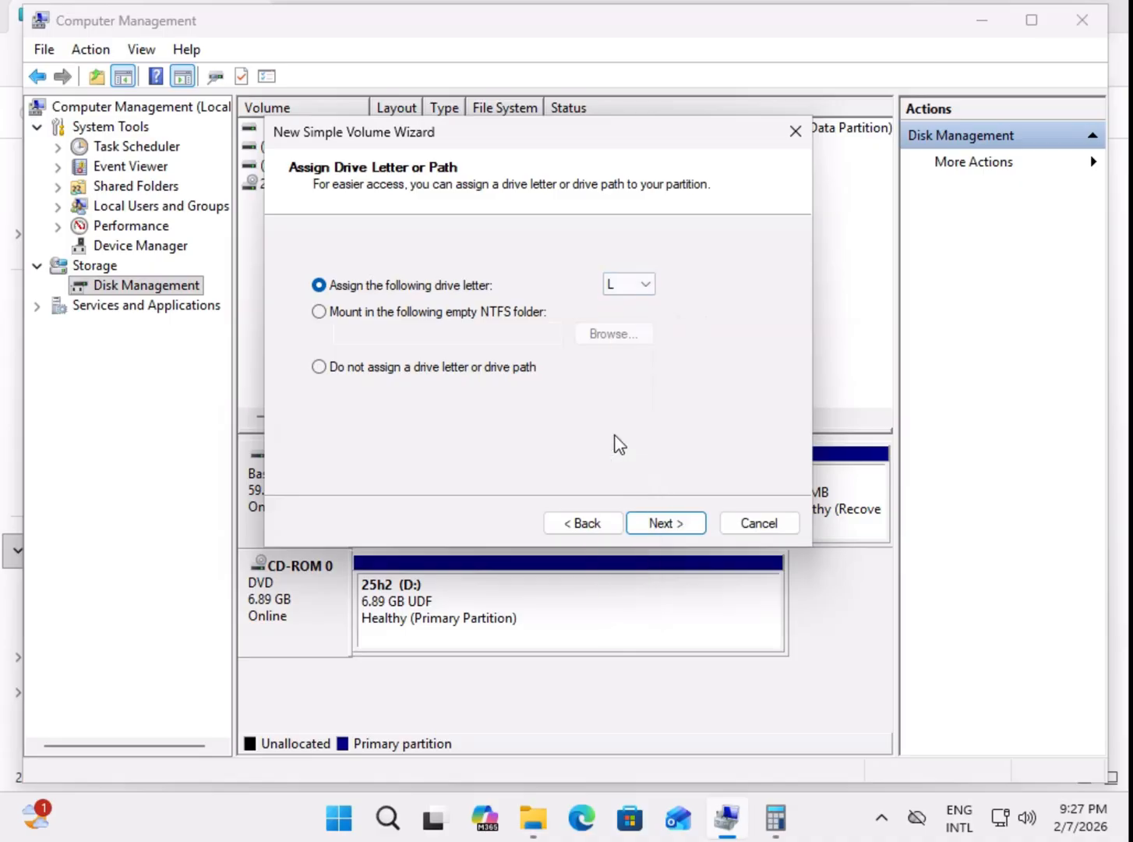
left_click(667, 525)
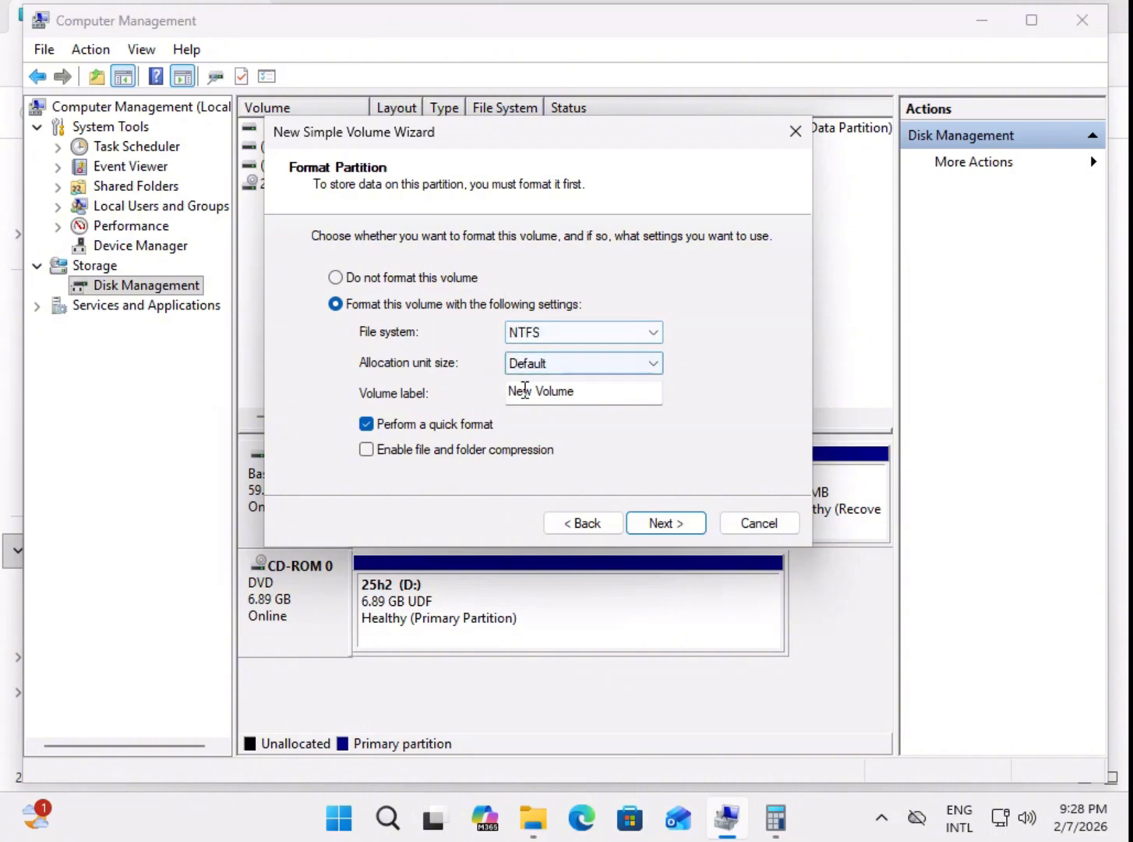
Step: Keep NTFS with quick format, label the volume Data Drive, create it, and dismiss the AutoPlay notification
left_click(545, 335)
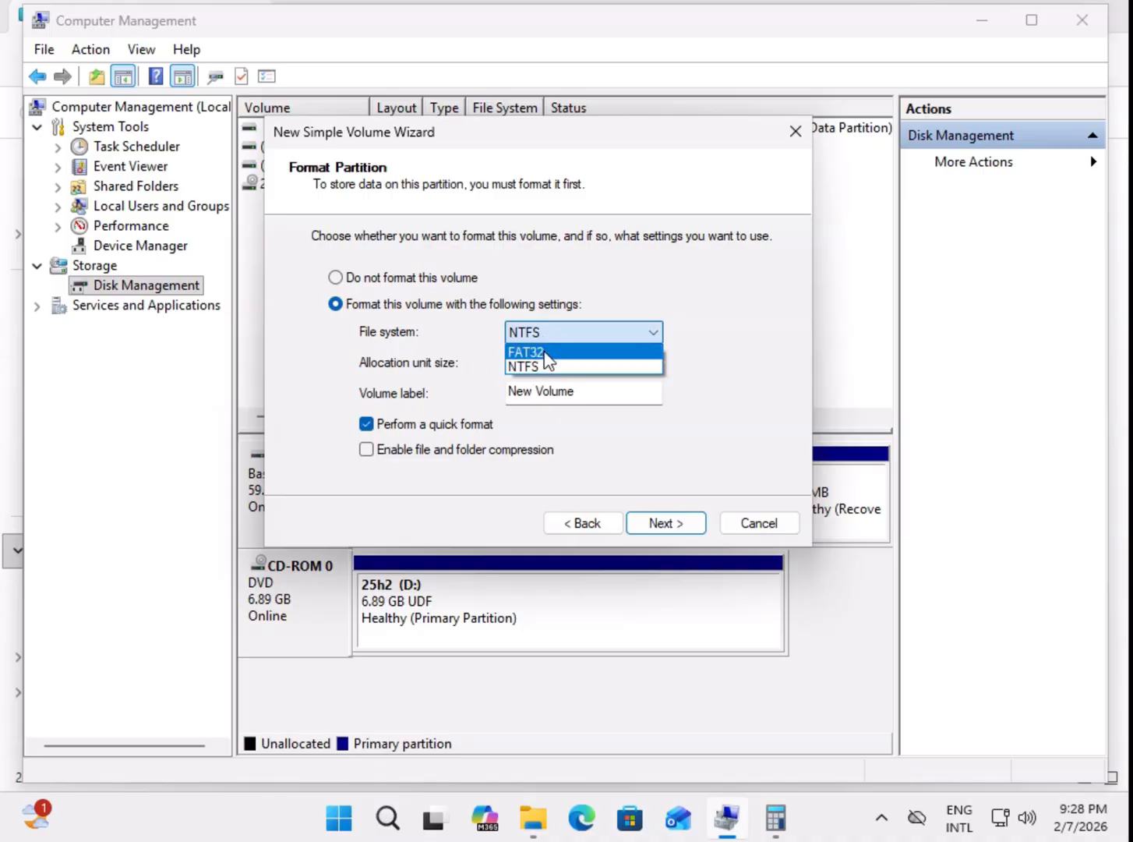
left_click(497, 344)
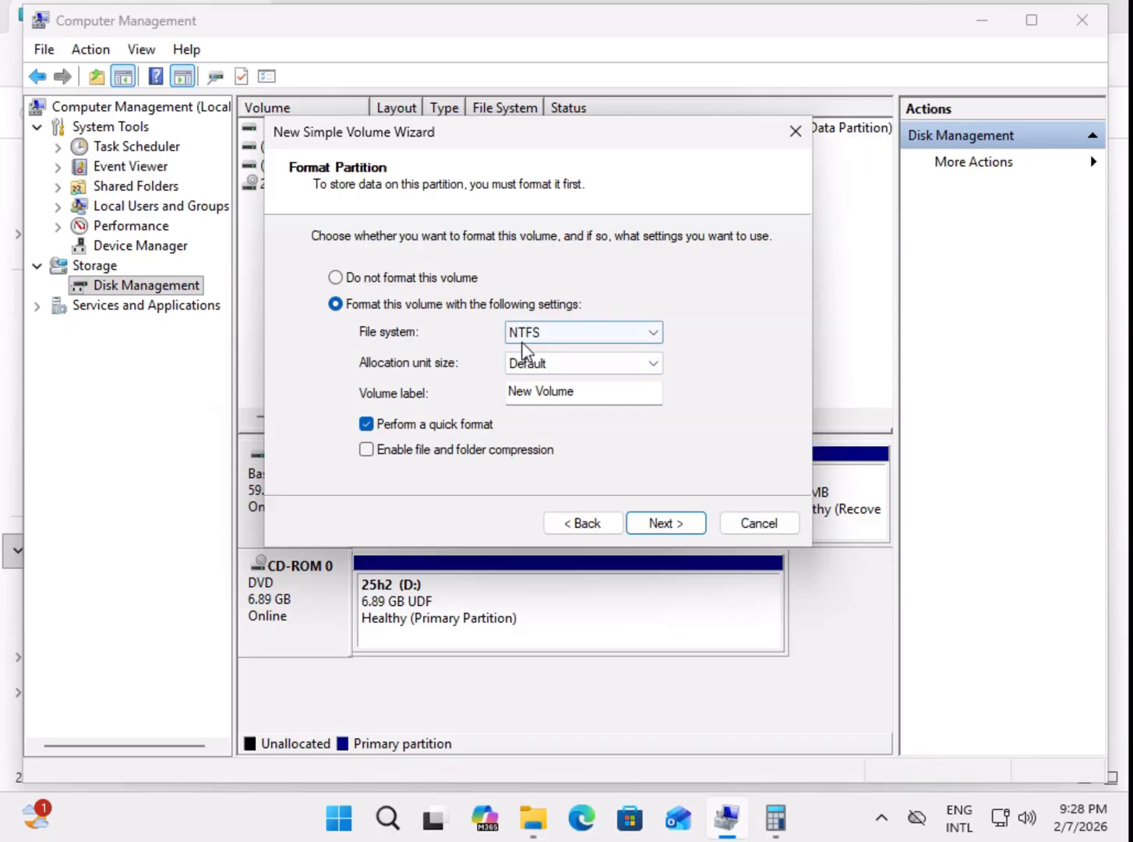
left_click(582, 393)
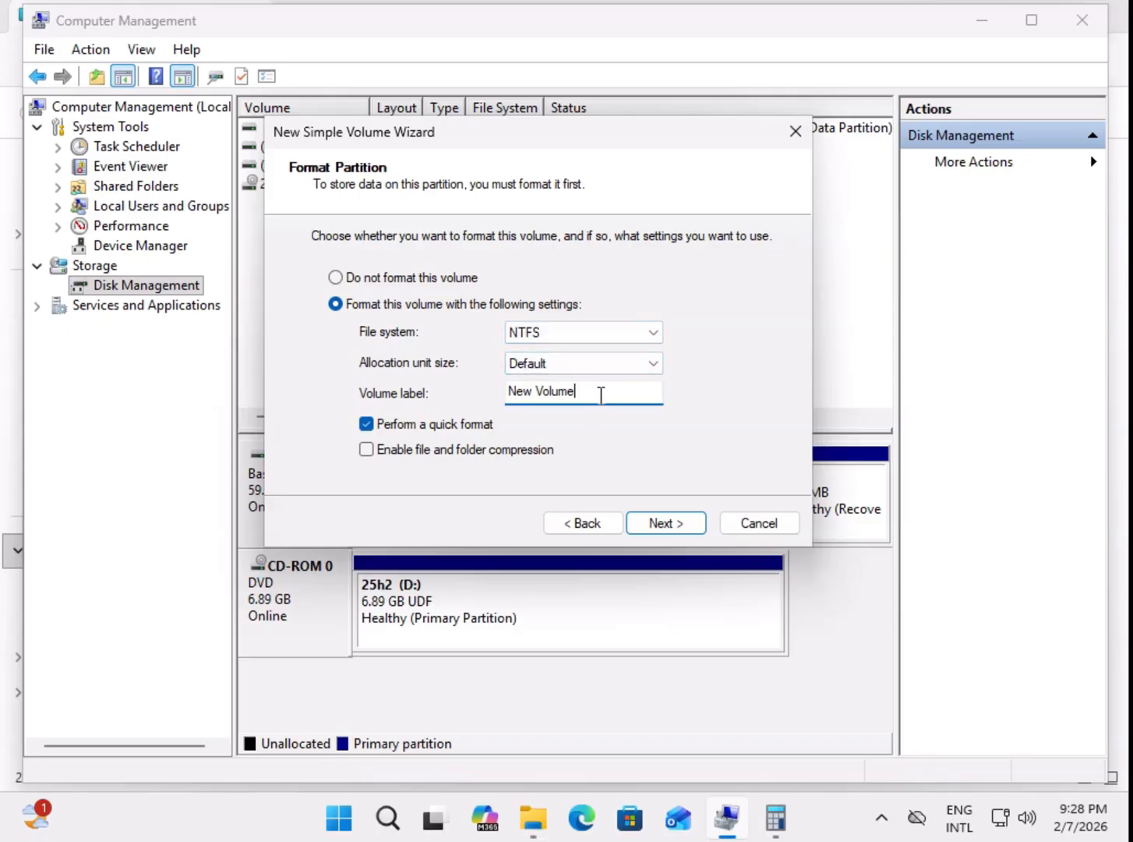
left_click_drag(578, 392, 439, 392)
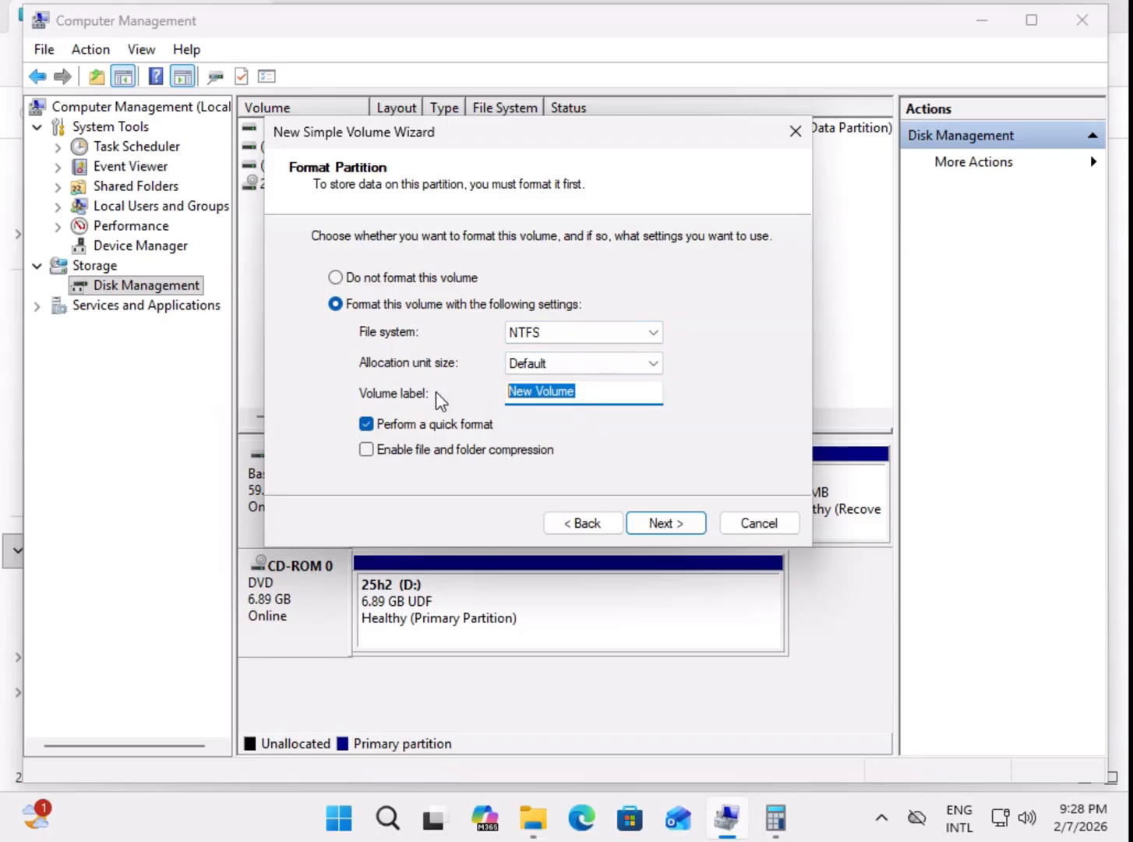
left_click(588, 393)
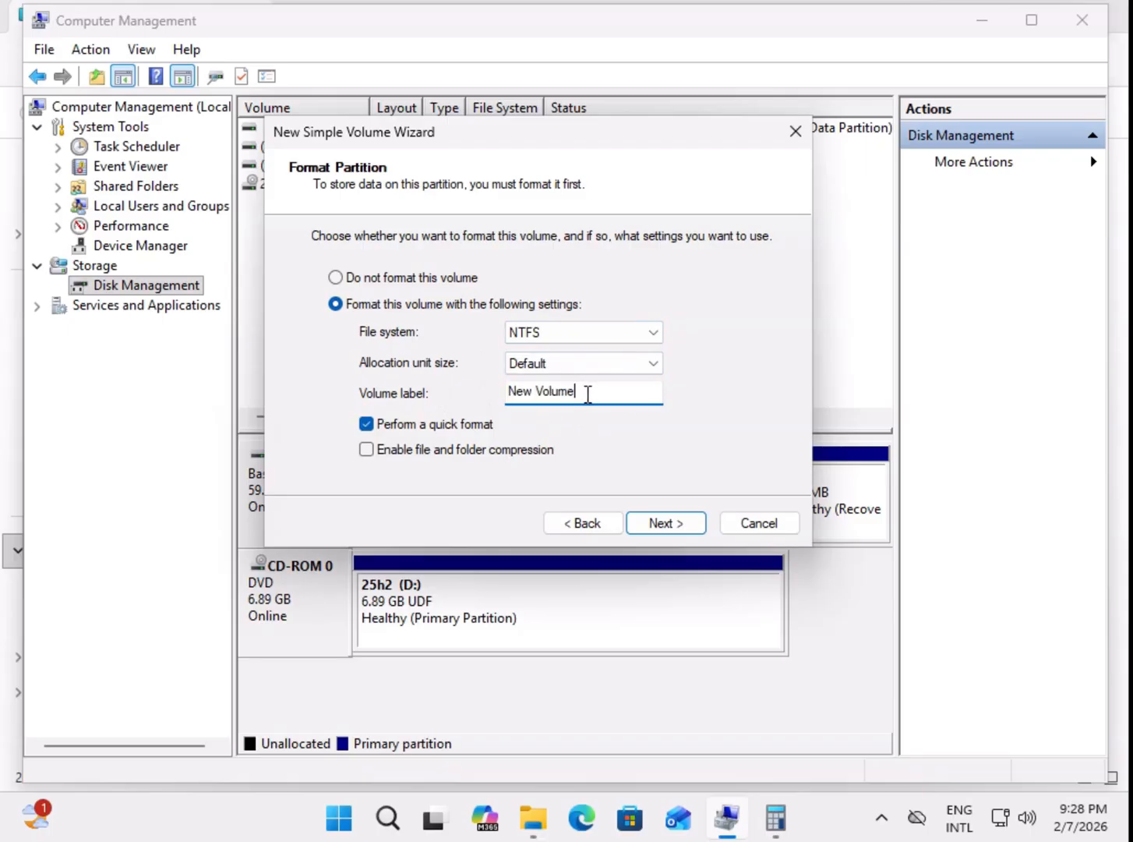
left_click_drag(598, 395, 379, 395)
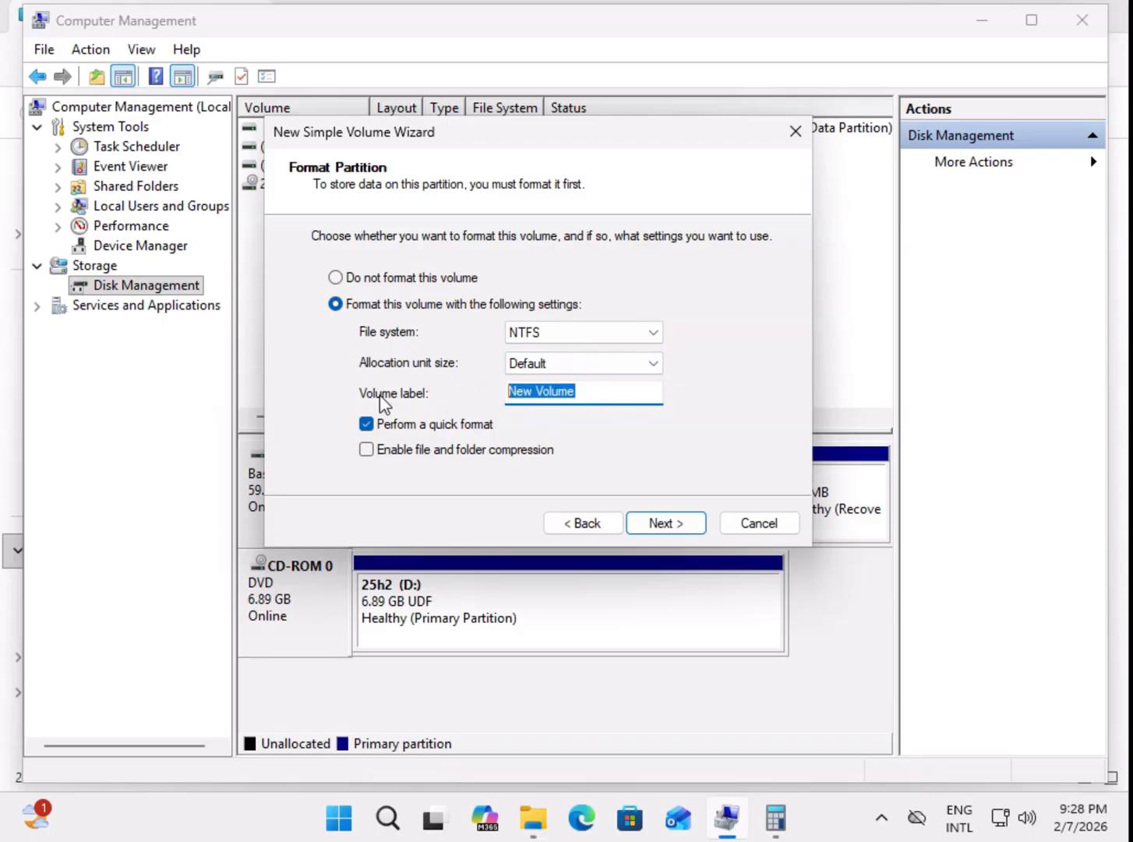
key("BackSpace")
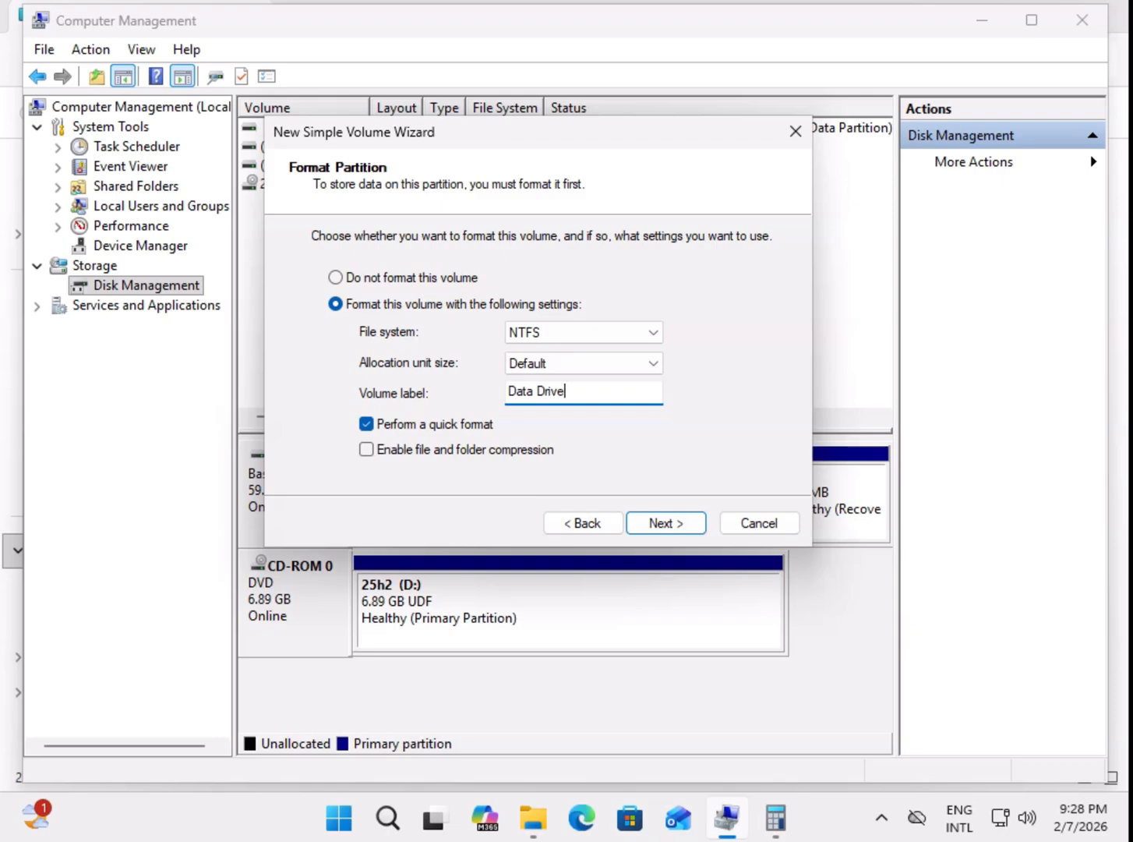
left_click(688, 528)
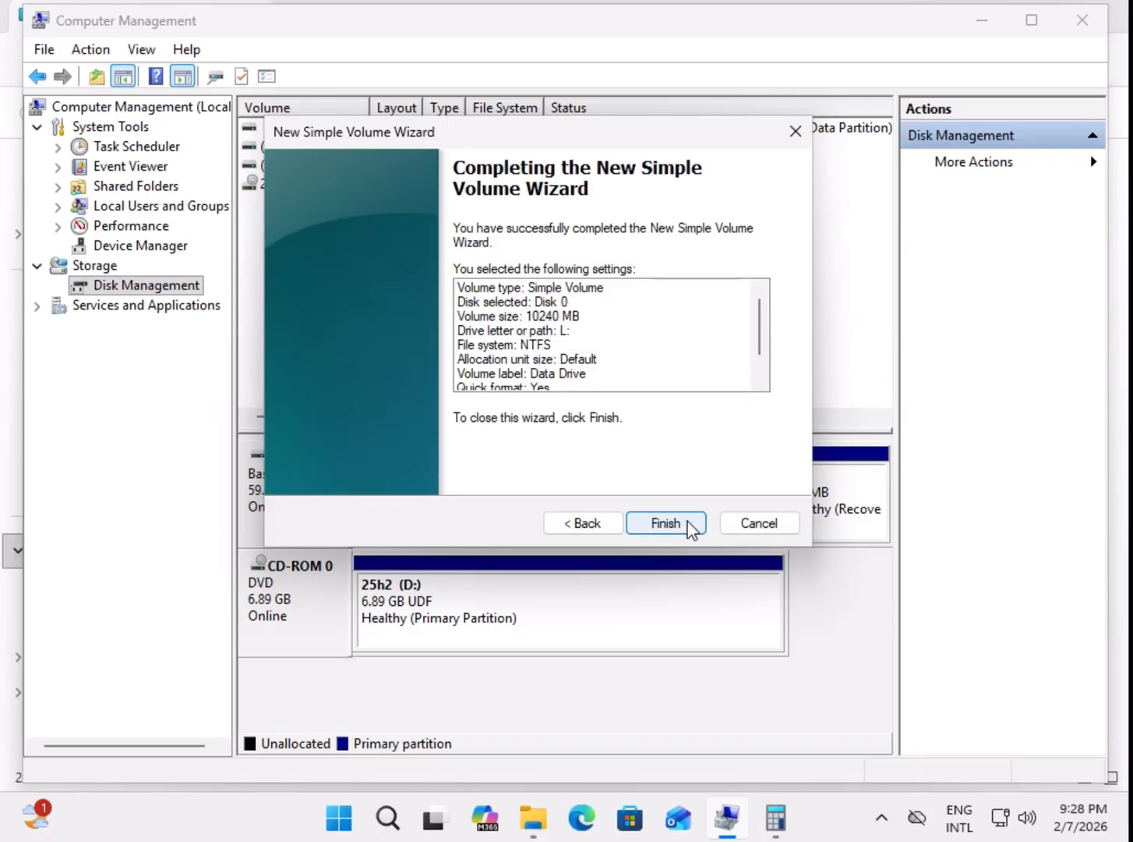
left_click(689, 530)
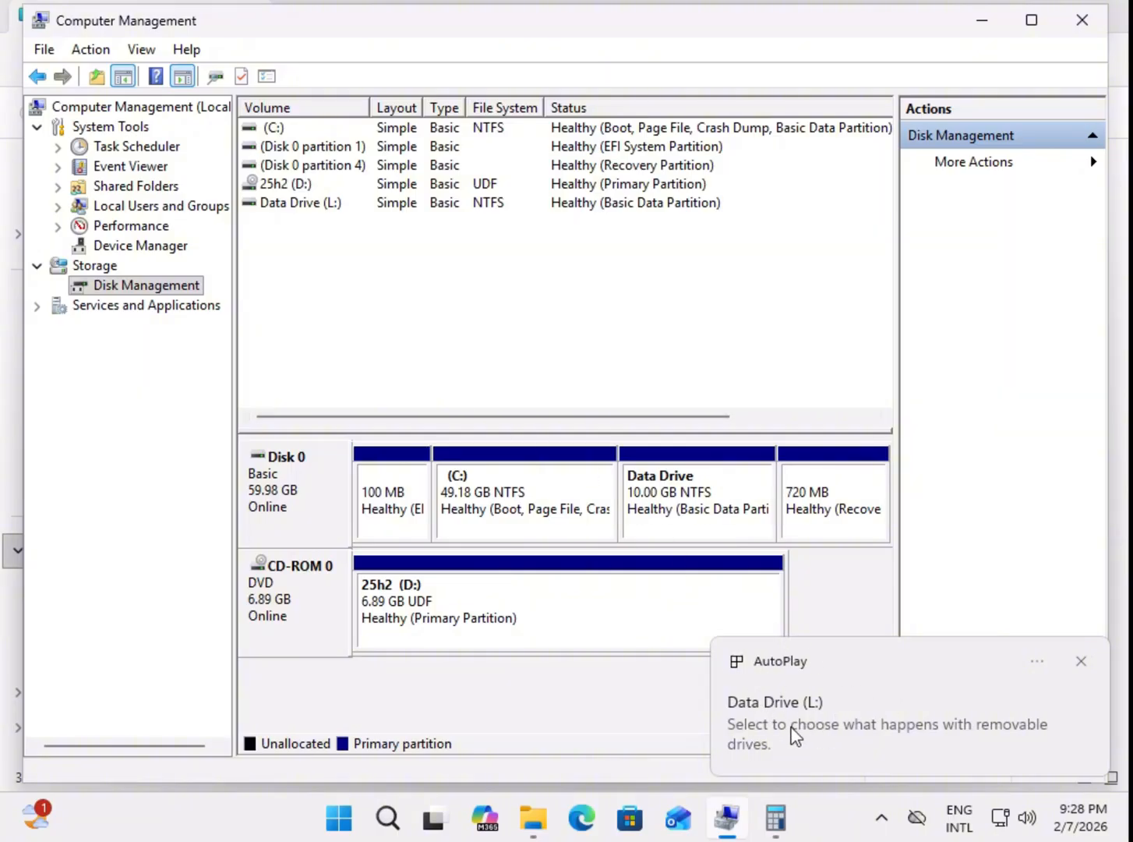
left_click(1081, 661)
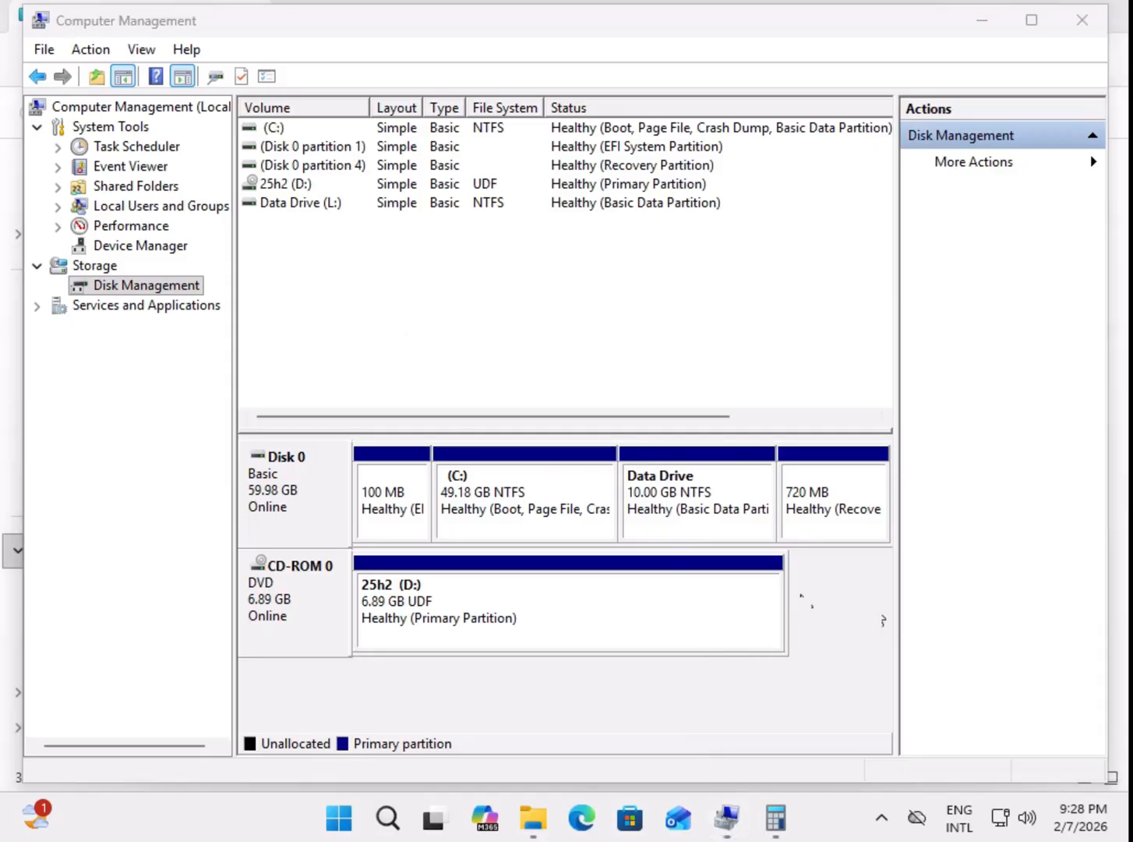
Step: Examine the C: and Data Drive partitions in the Disk 0 layout, and switch to File Explorer to view This PC
left_click(557, 513)
left_click(690, 516)
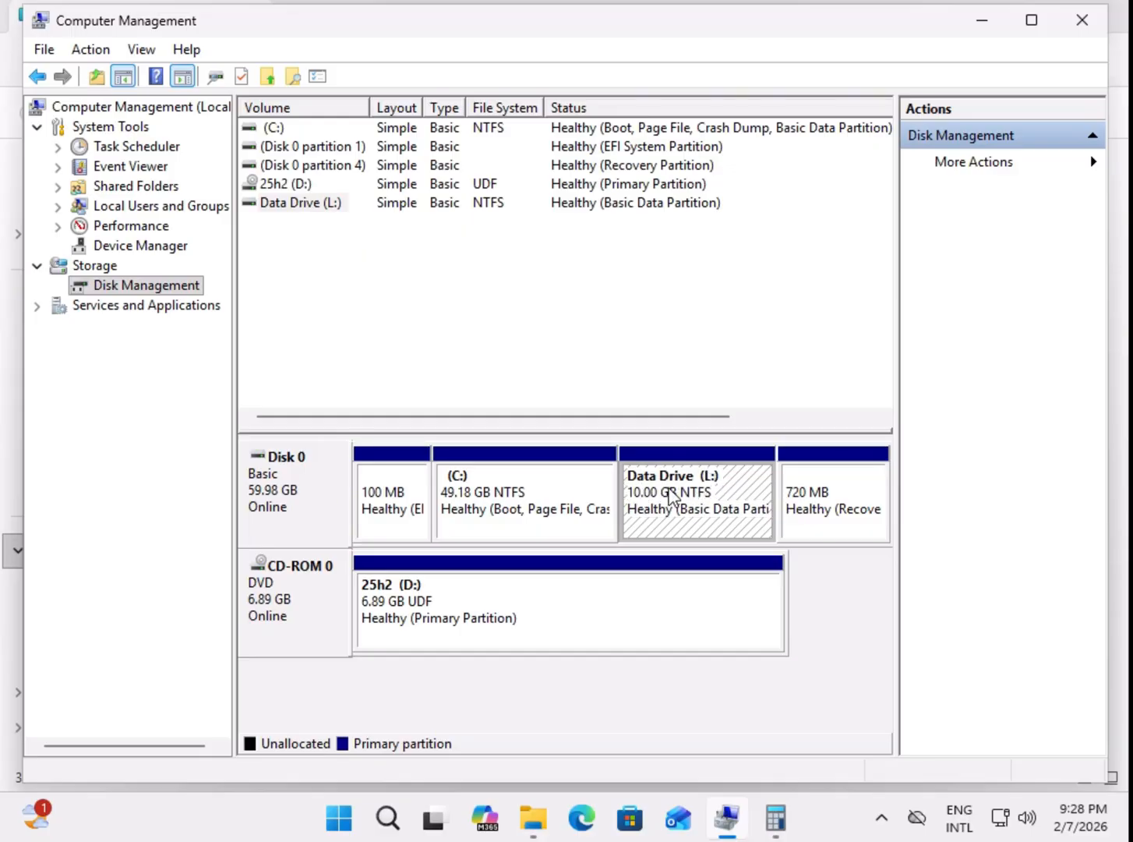
mouse_move(545, 833)
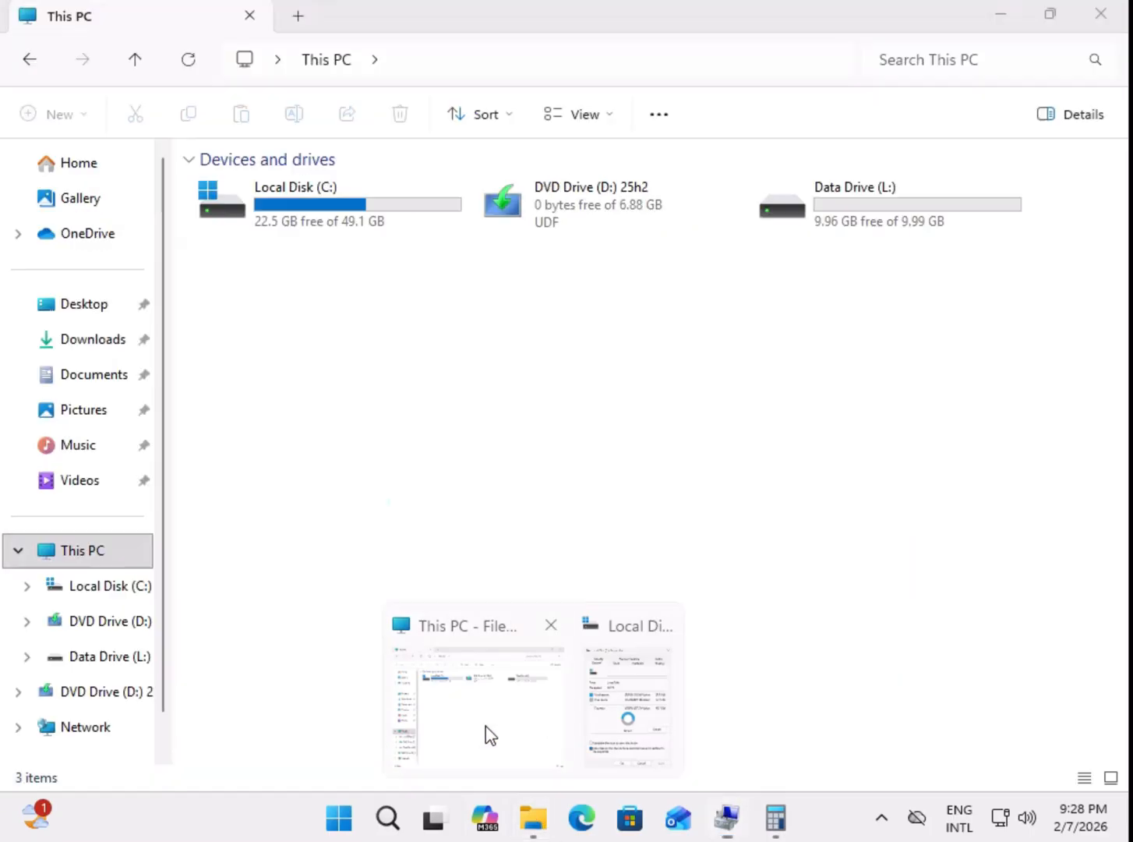
left_click(487, 732)
right_click(318, 271)
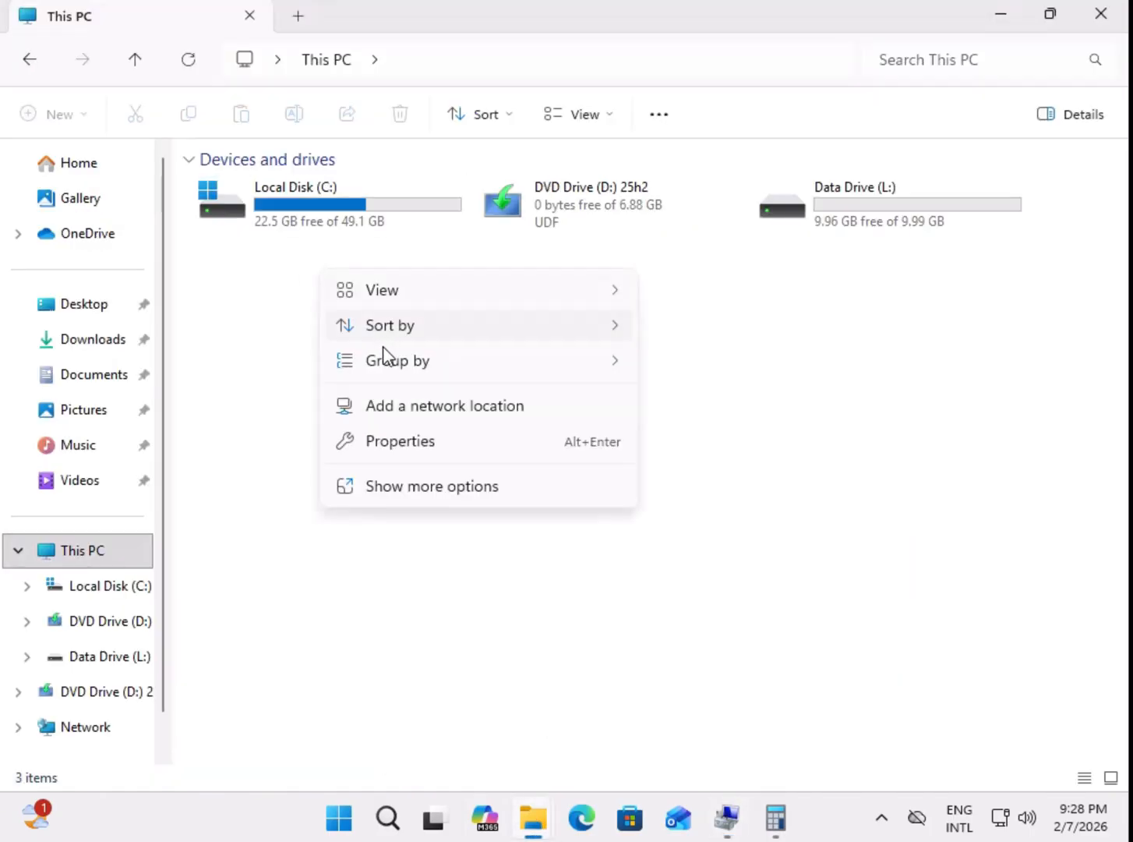
key("Escape")
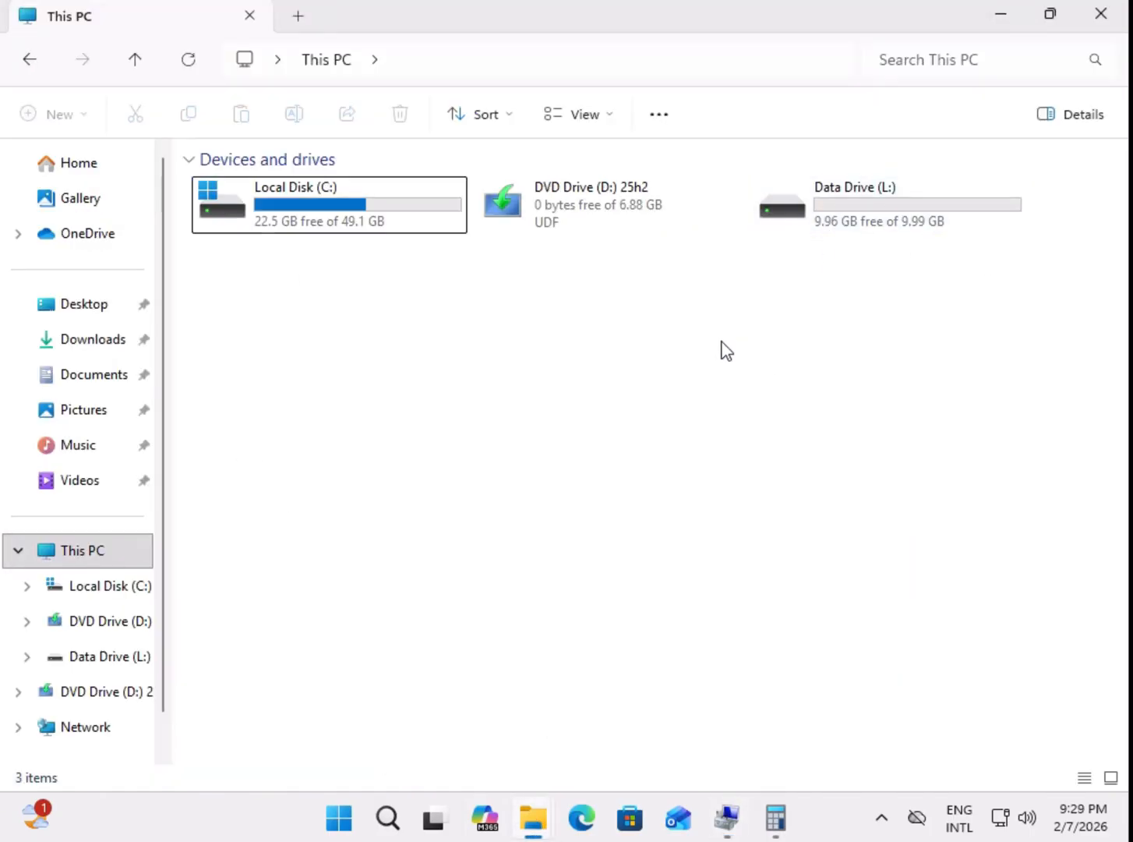
Step: Open Data Drive (L:) from This PC to check its contents, and return to the drive overview
left_click(866, 213)
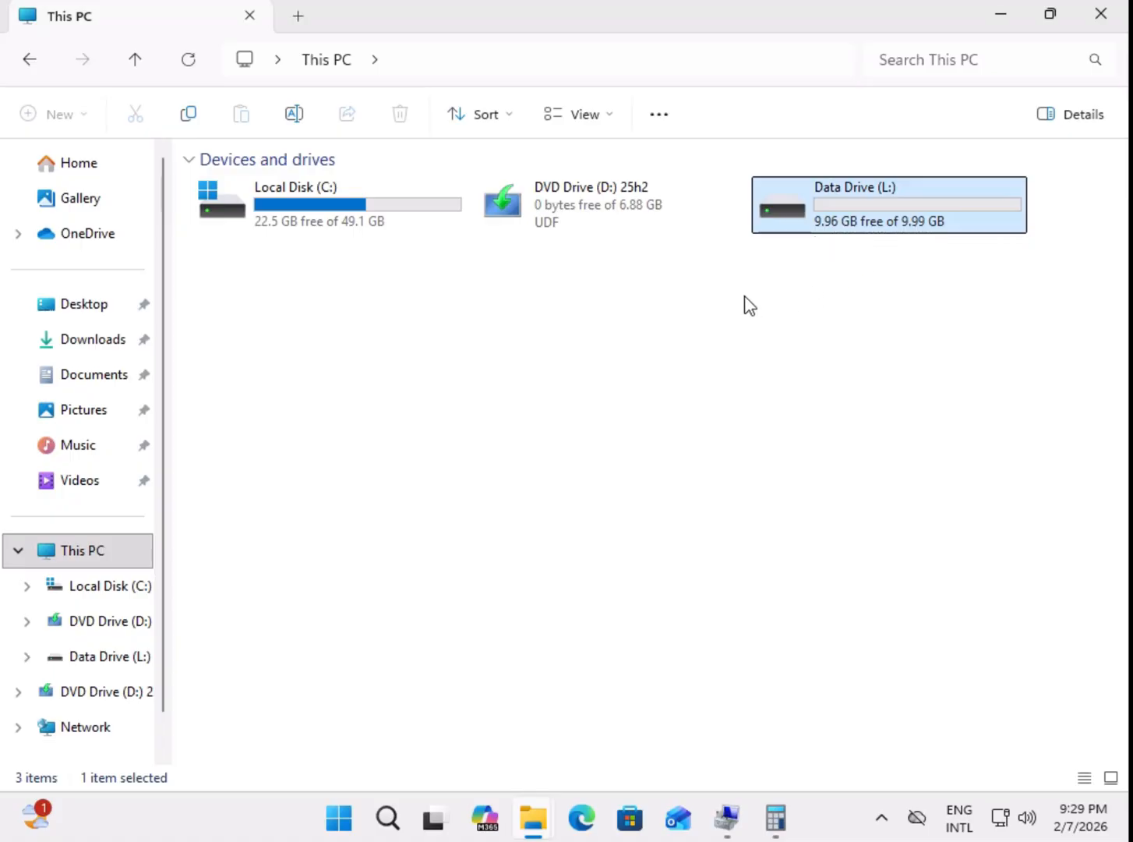
right_click(433, 343)
left_click(278, 347)
left_click(853, 222)
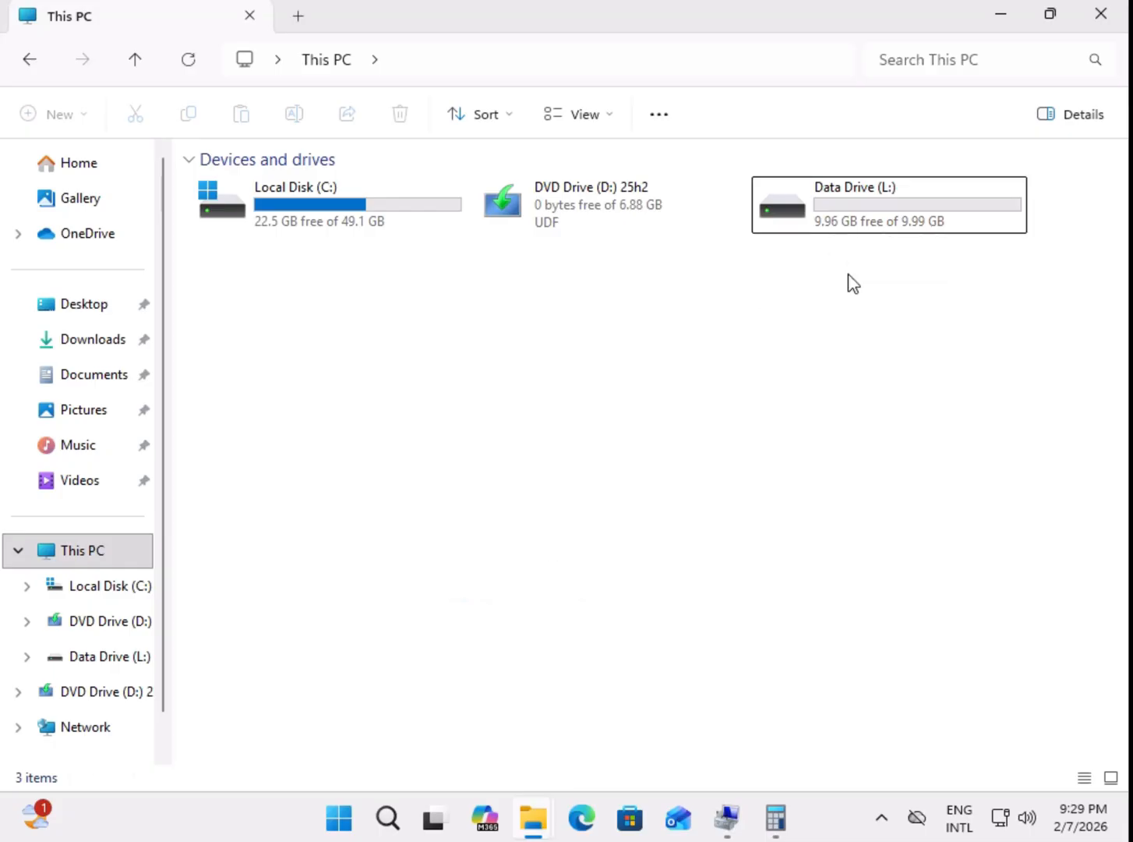
double_click(890, 201)
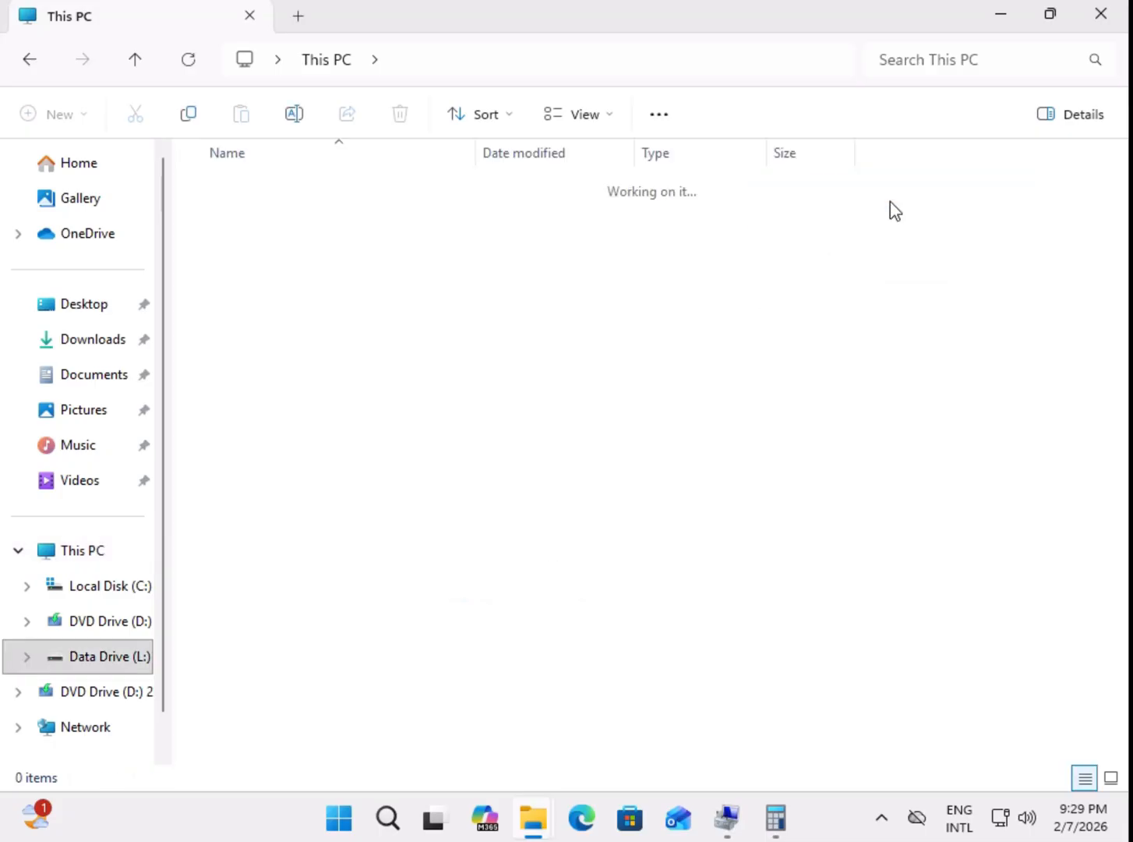
left_click(30, 60)
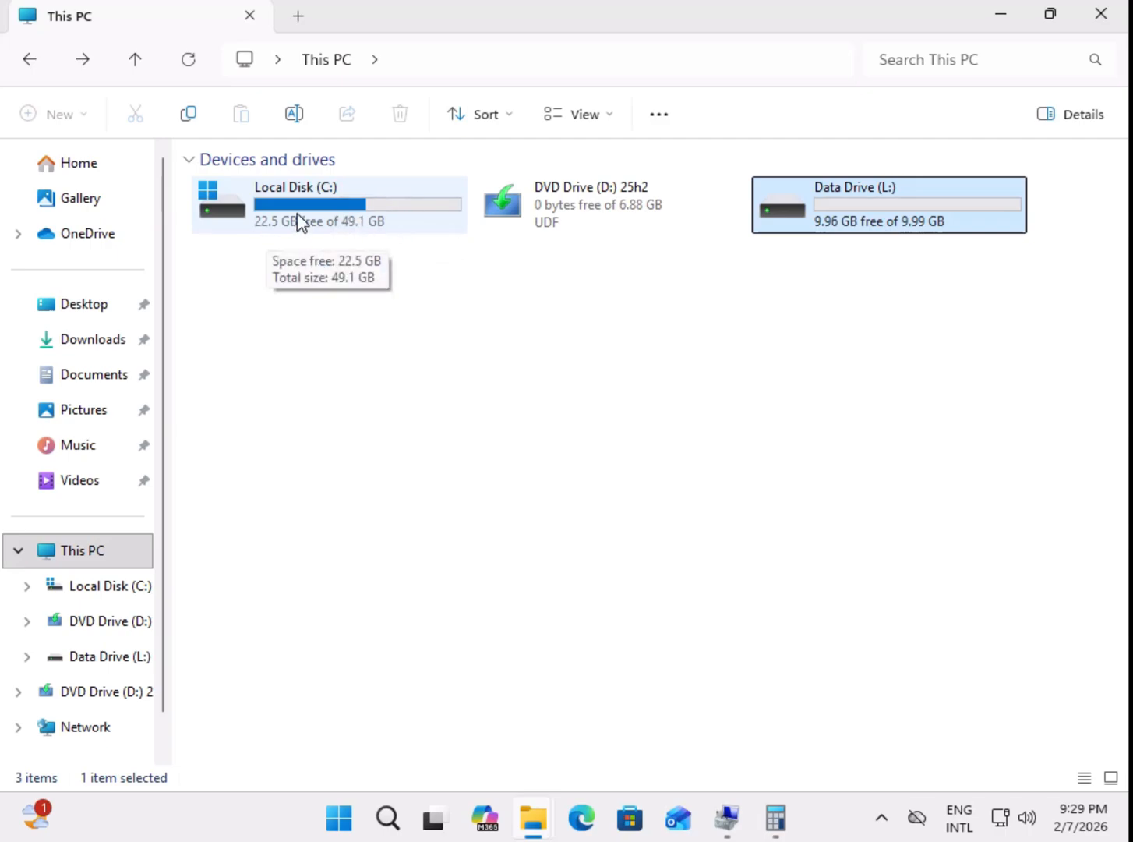
Step: Review the capacity and free space in the Local Disk (C:) properties, close them, and compare with Data Drive (L:)
right_click(333, 203)
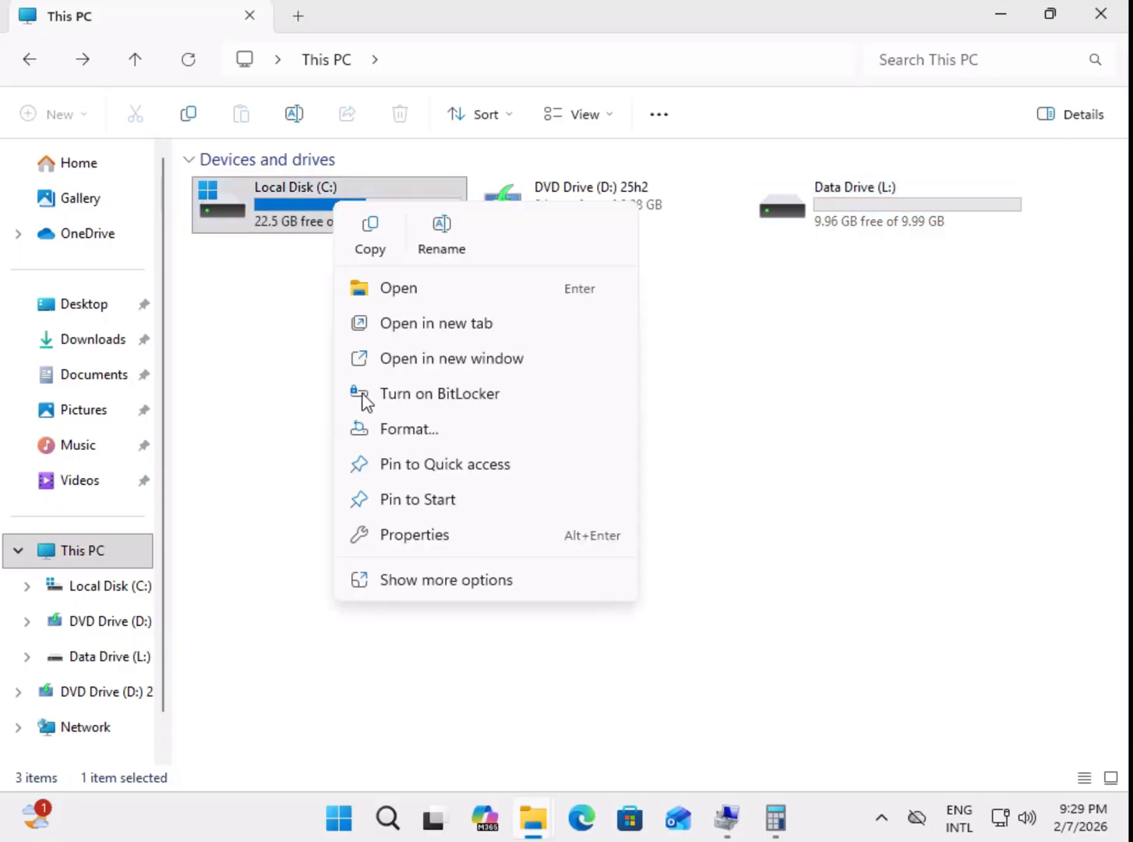
left_click(419, 536)
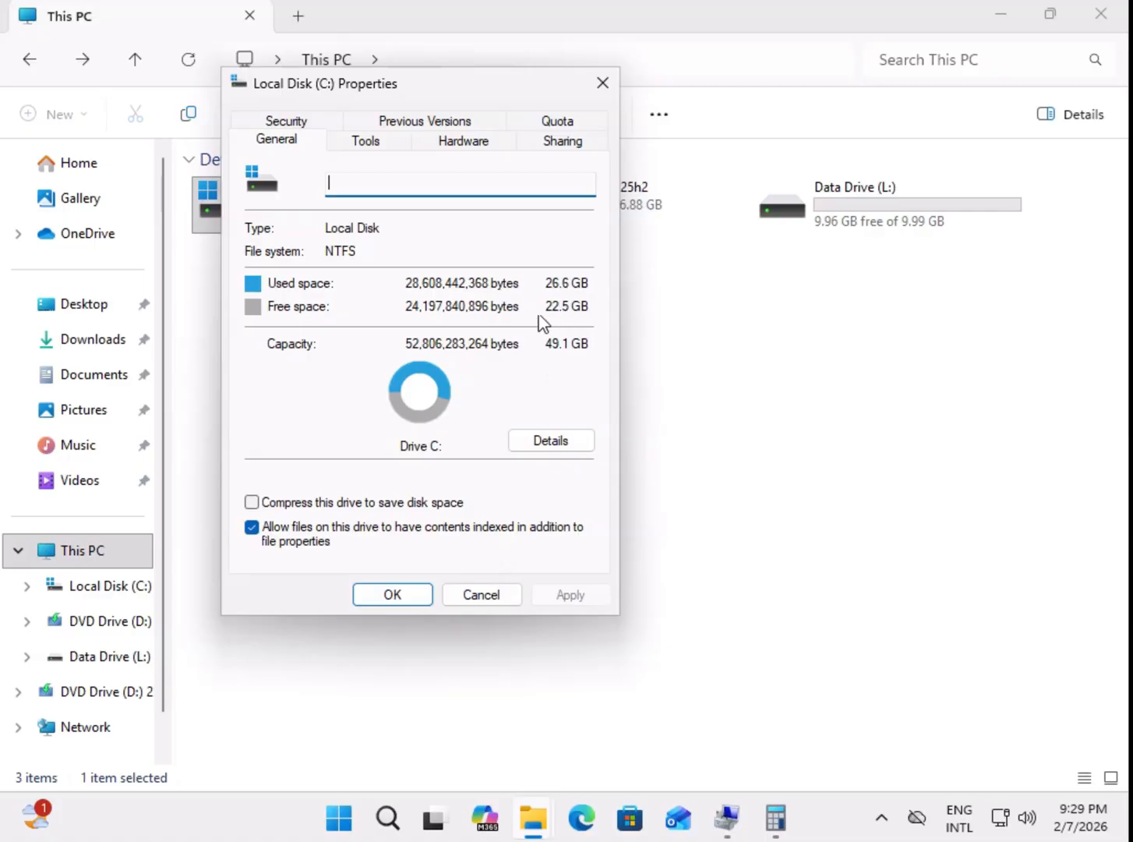
left_click(467, 595)
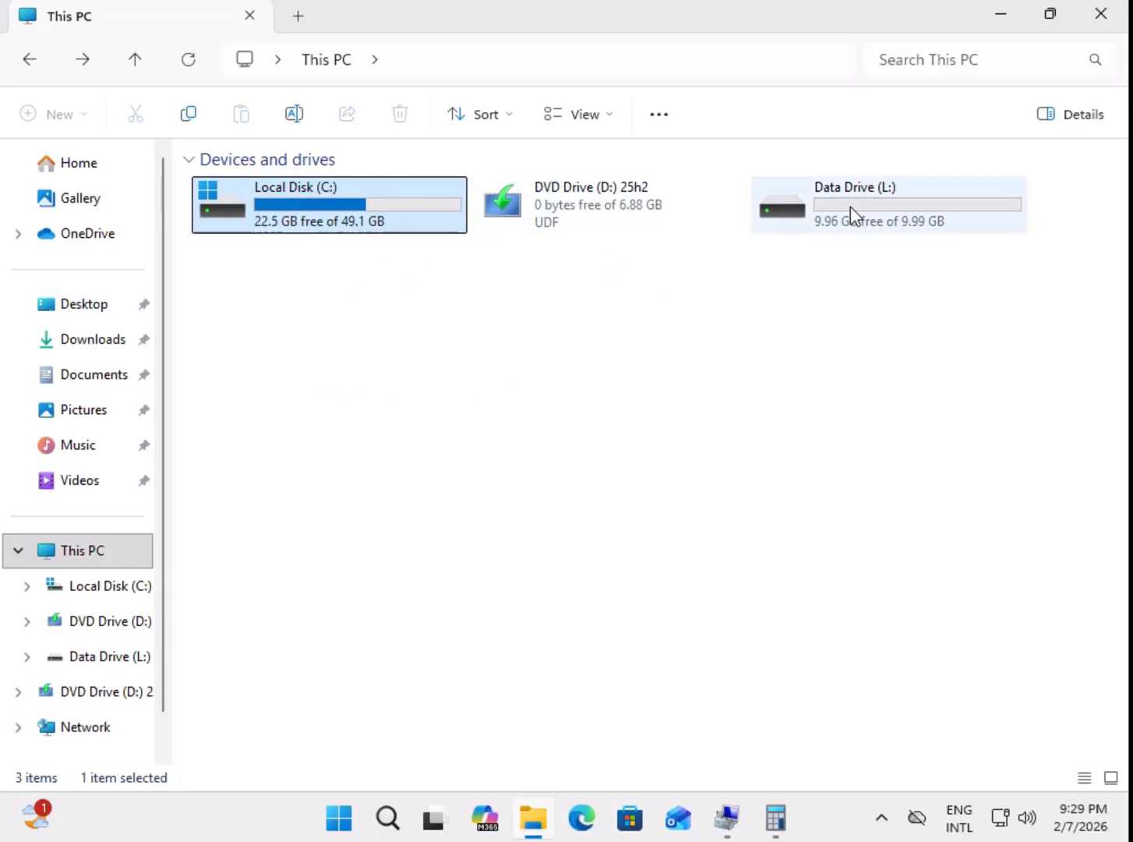
mouse_move(851, 212)
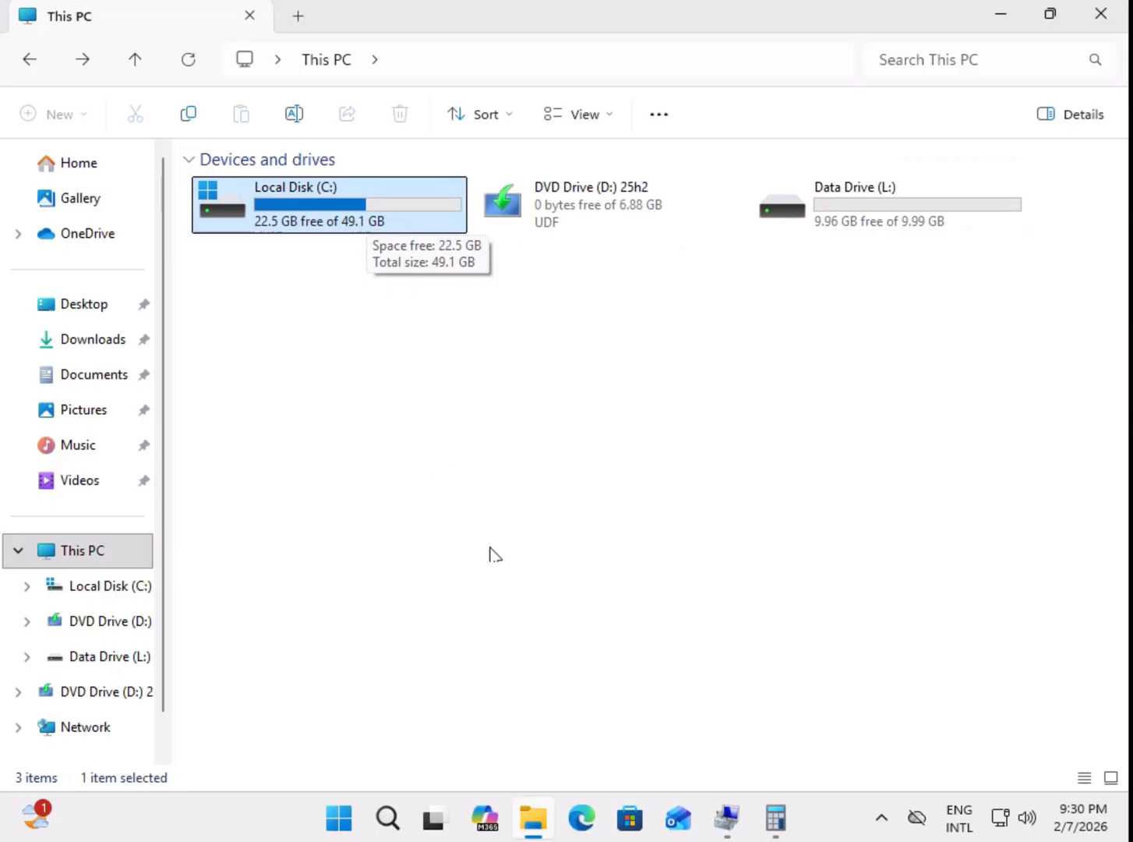
Step: Check the Disk 0 layout in Disk Management, and review the used and free space in the Local Disk (C:) properties
left_click(782, 826)
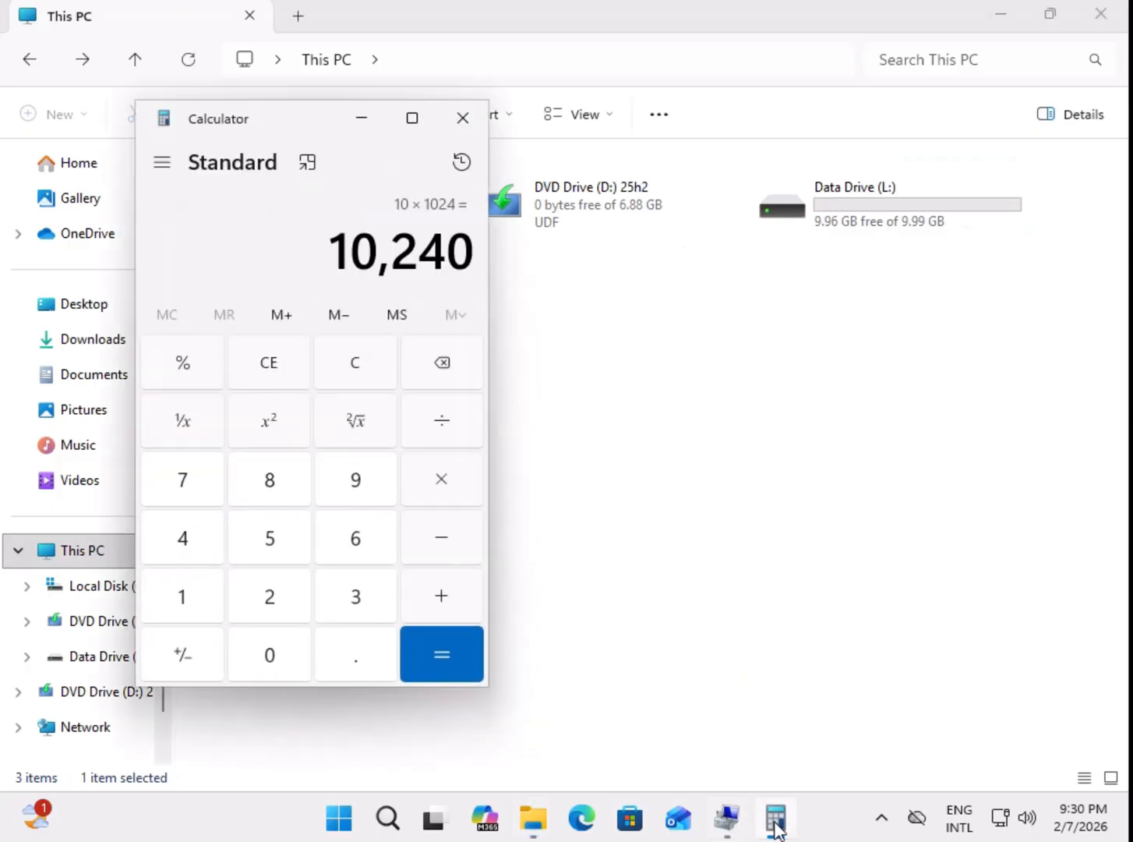
left_click(778, 823)
left_click(727, 820)
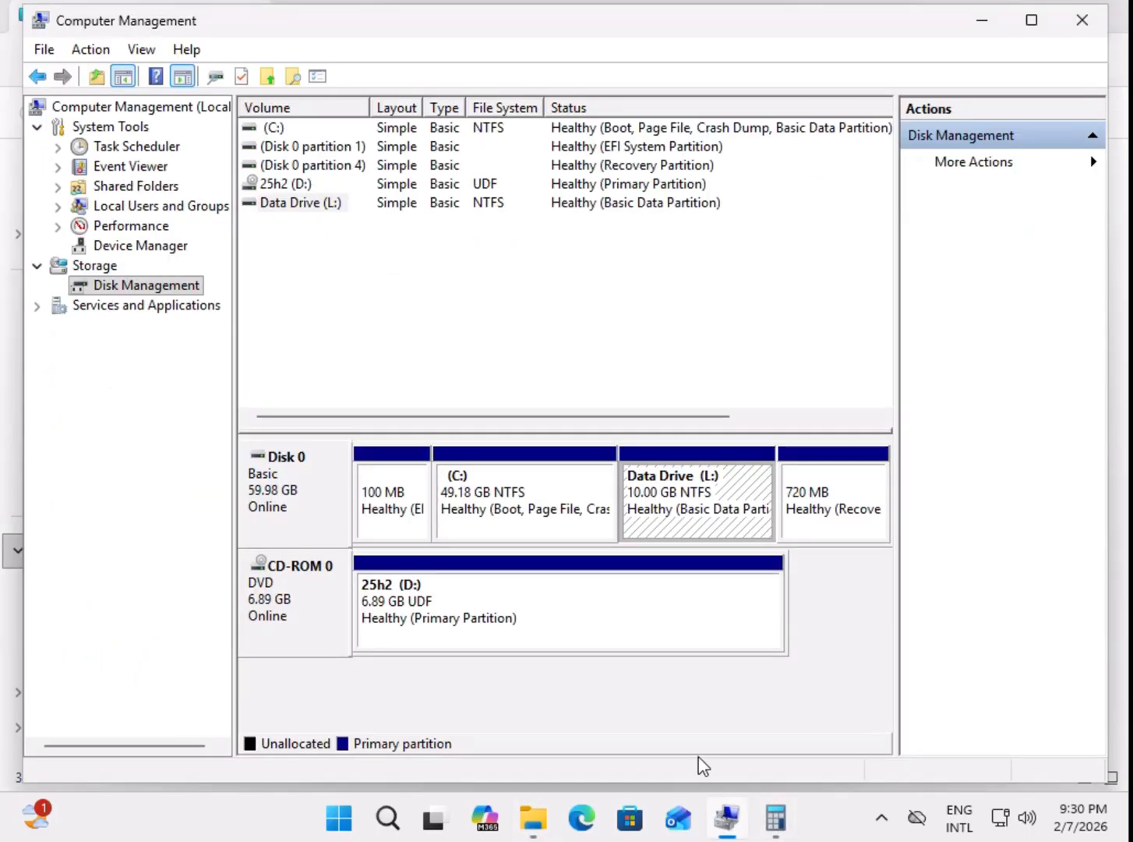
left_click(724, 818)
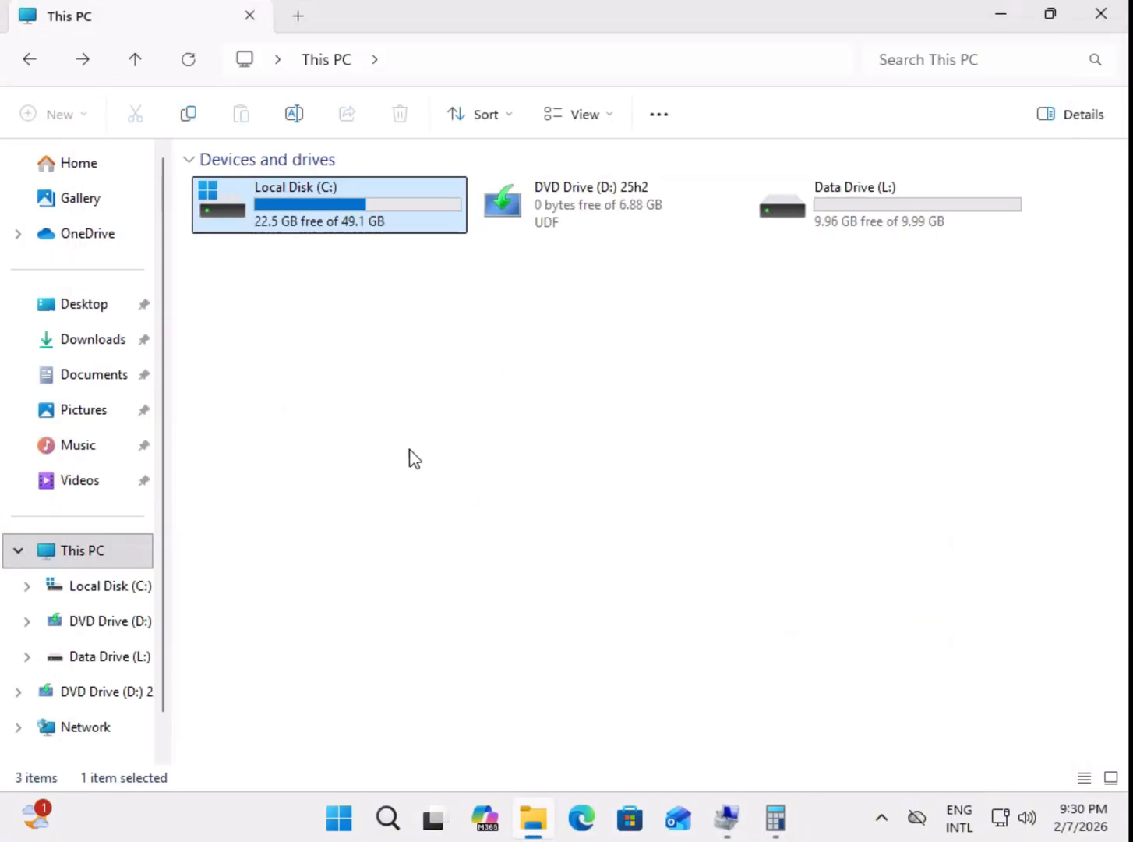
right_click(305, 193)
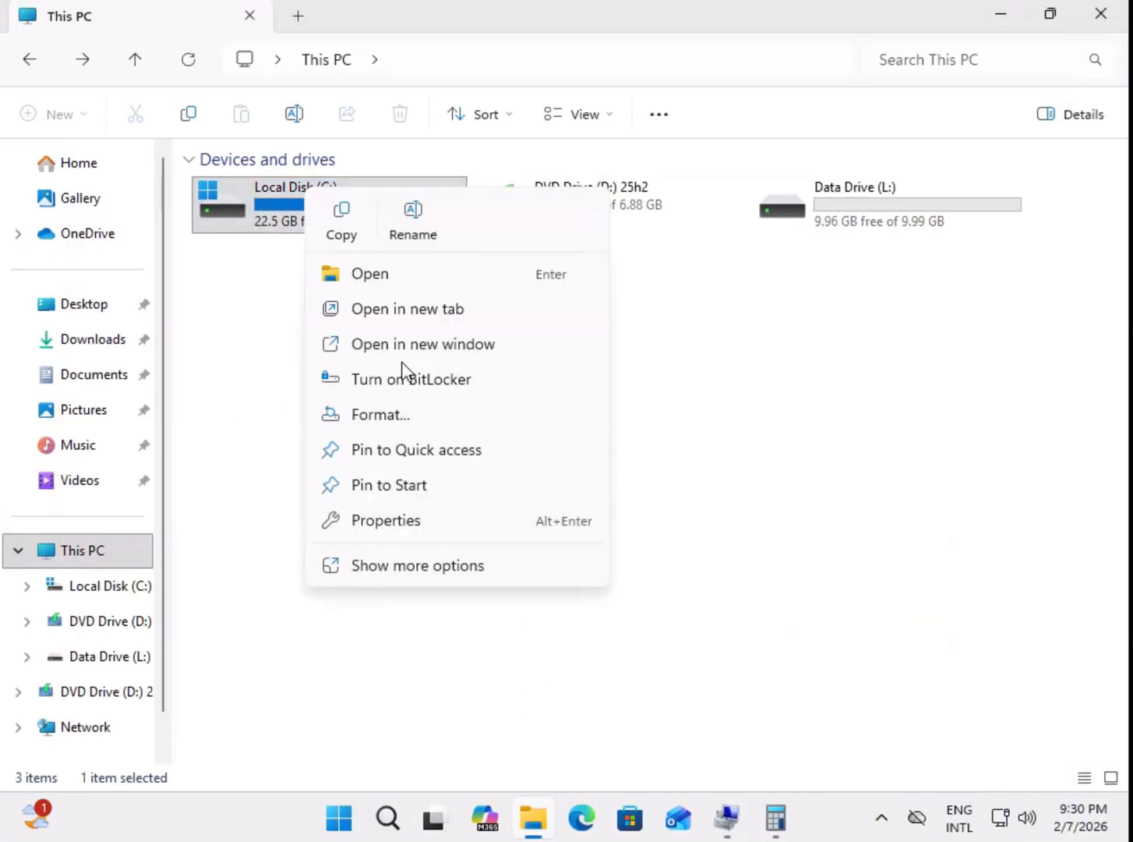
left_click(421, 520)
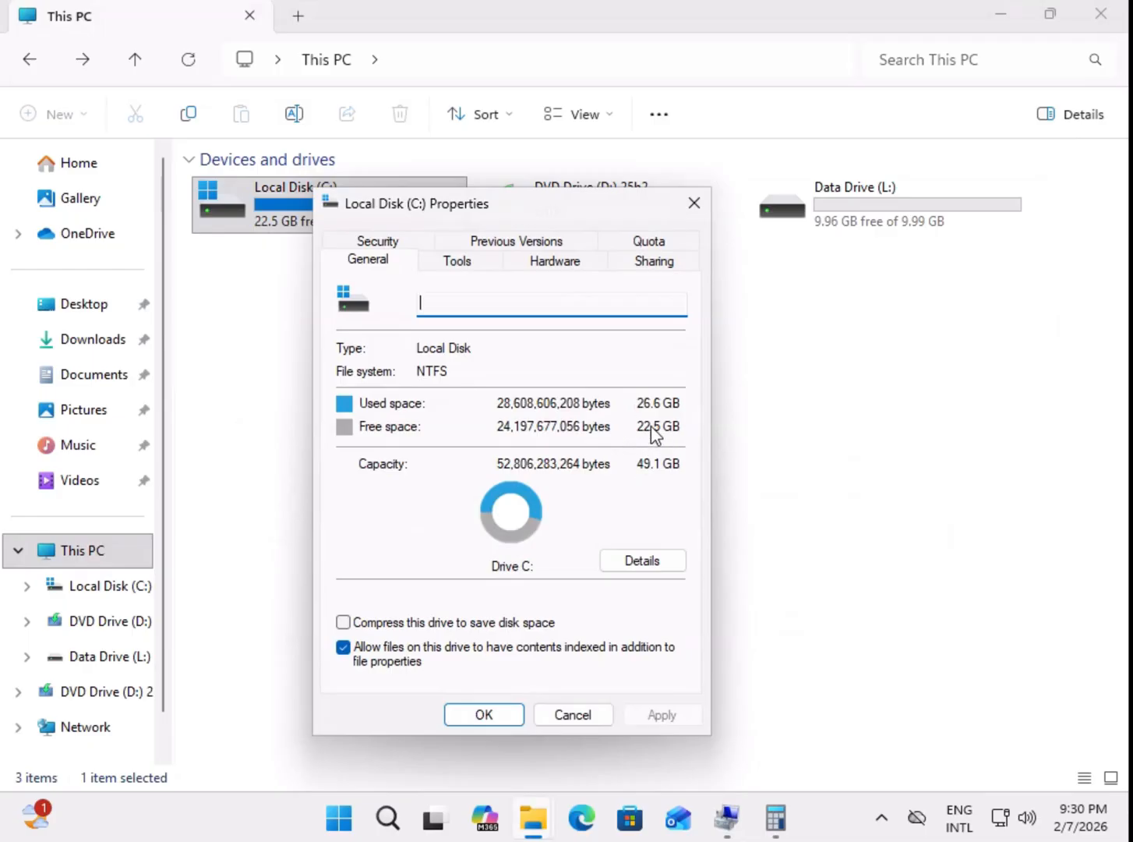
key("Escape")
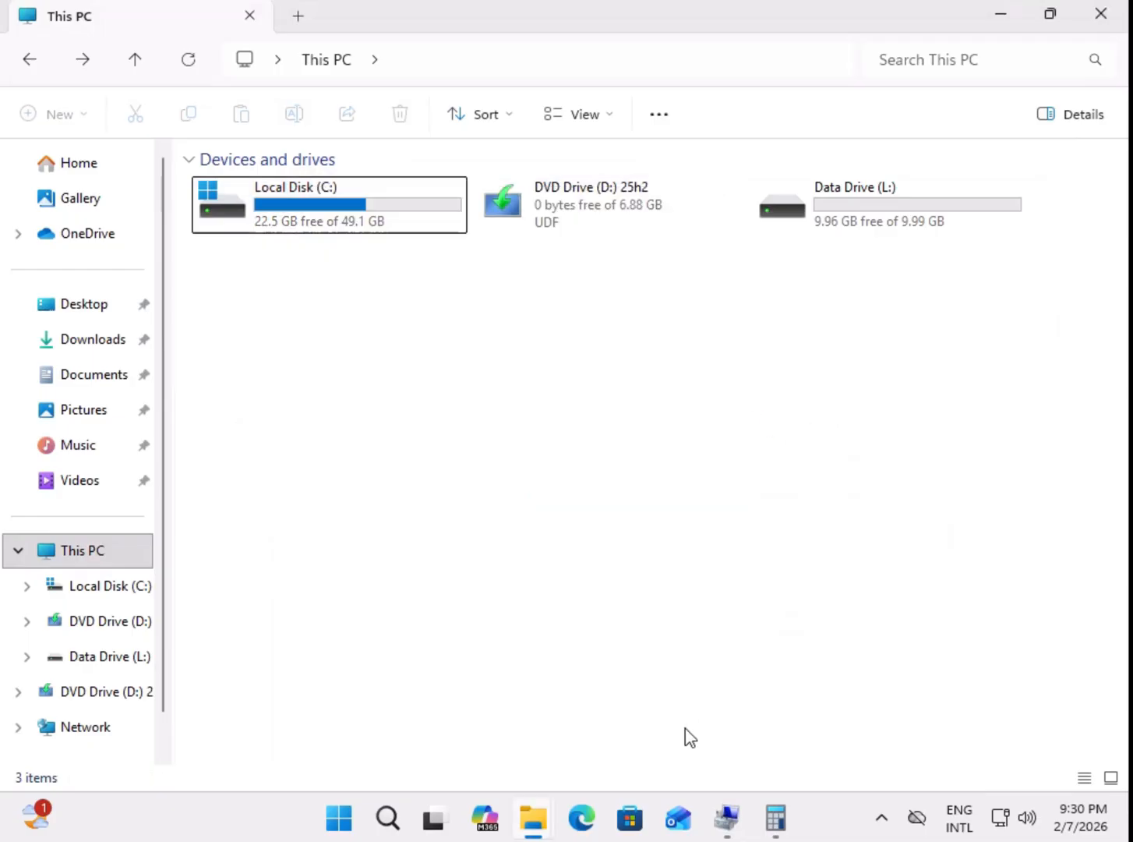
Step: Close Computer Management, reopen it with the Manage command of This PC, and show Disk Management
left_click(725, 815)
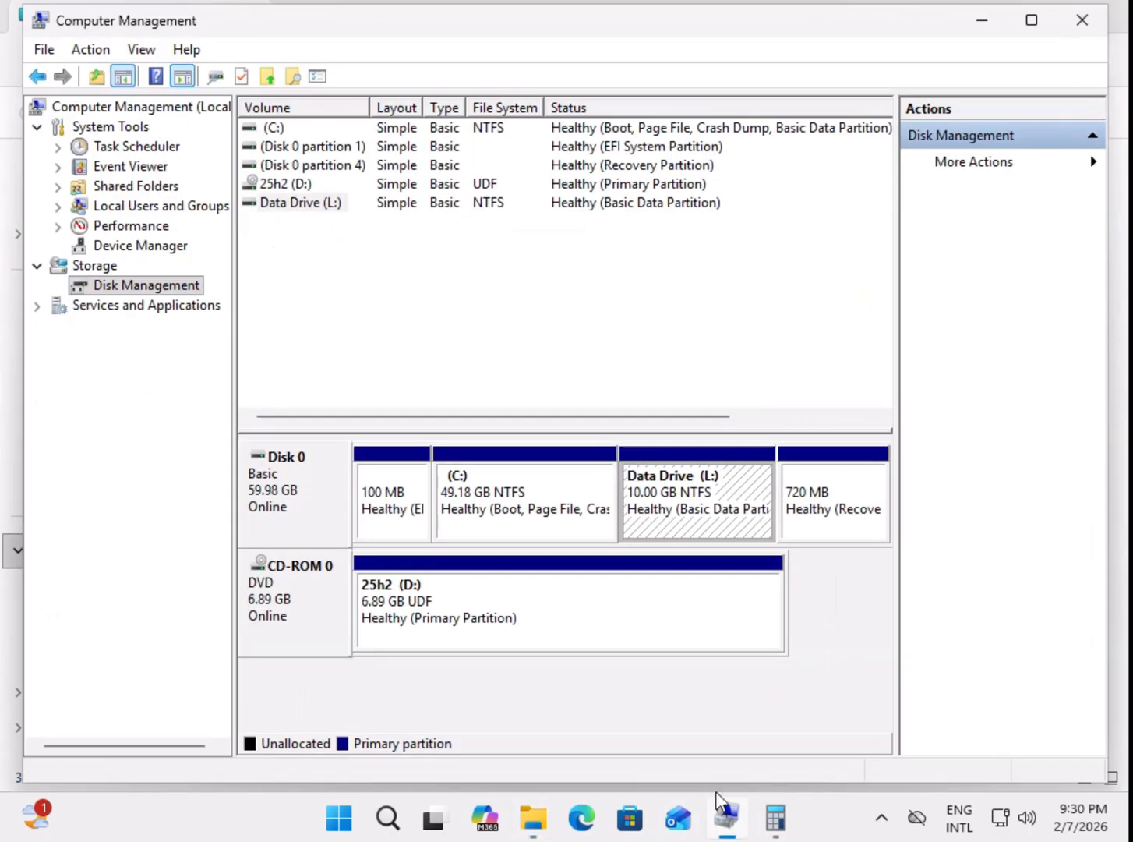
left_click(1079, 20)
left_click(64, 555)
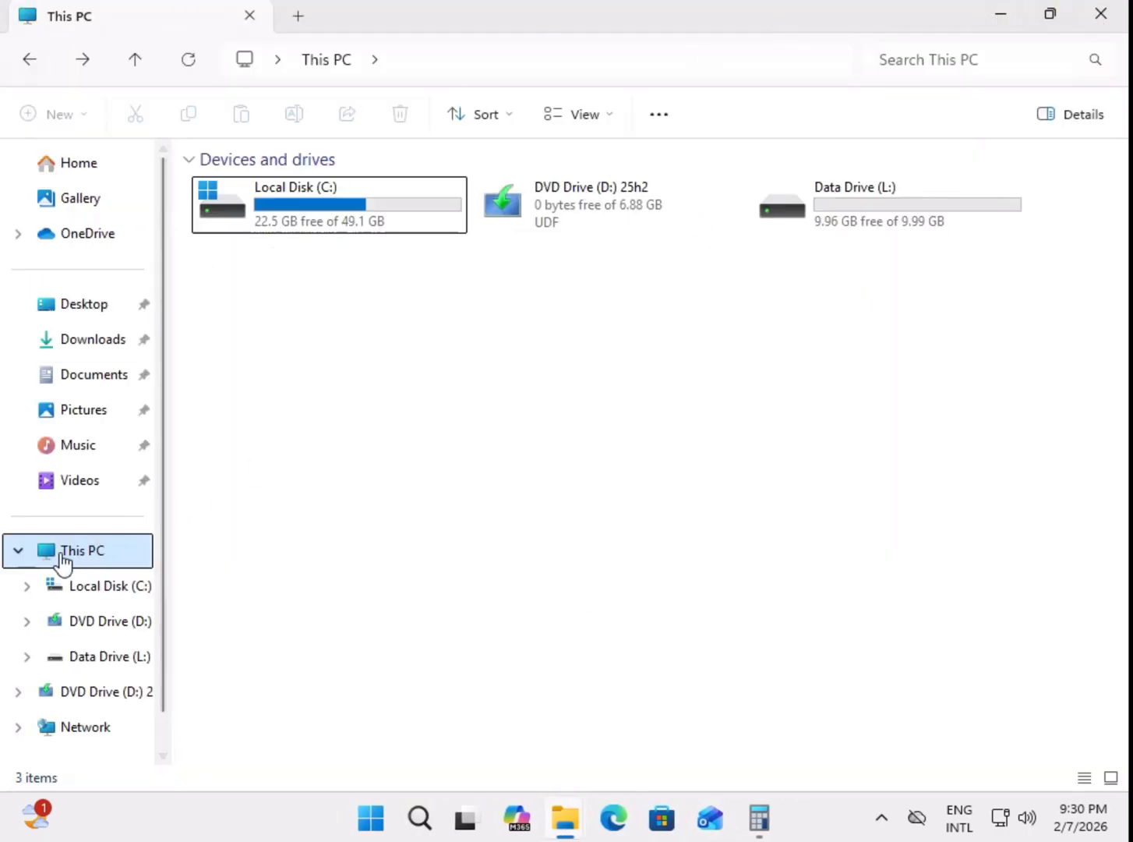
right_click(90, 558)
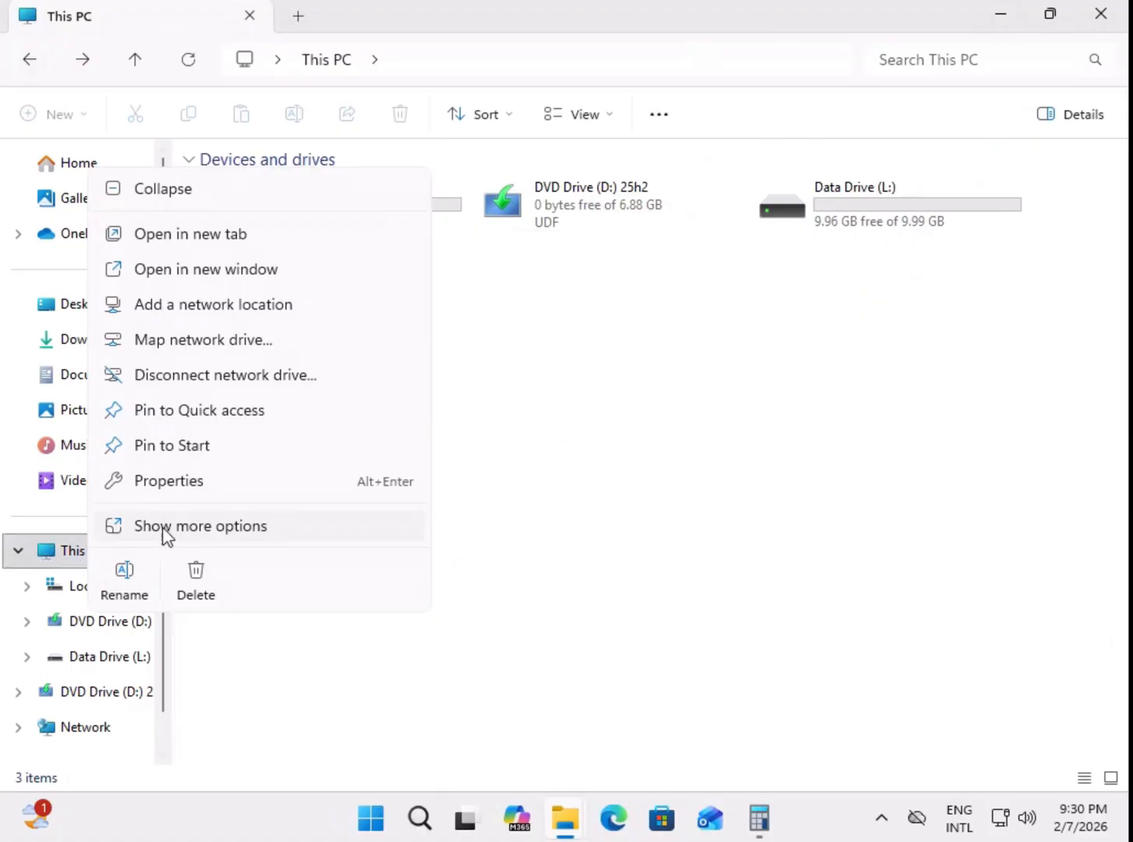
left_click(195, 530)
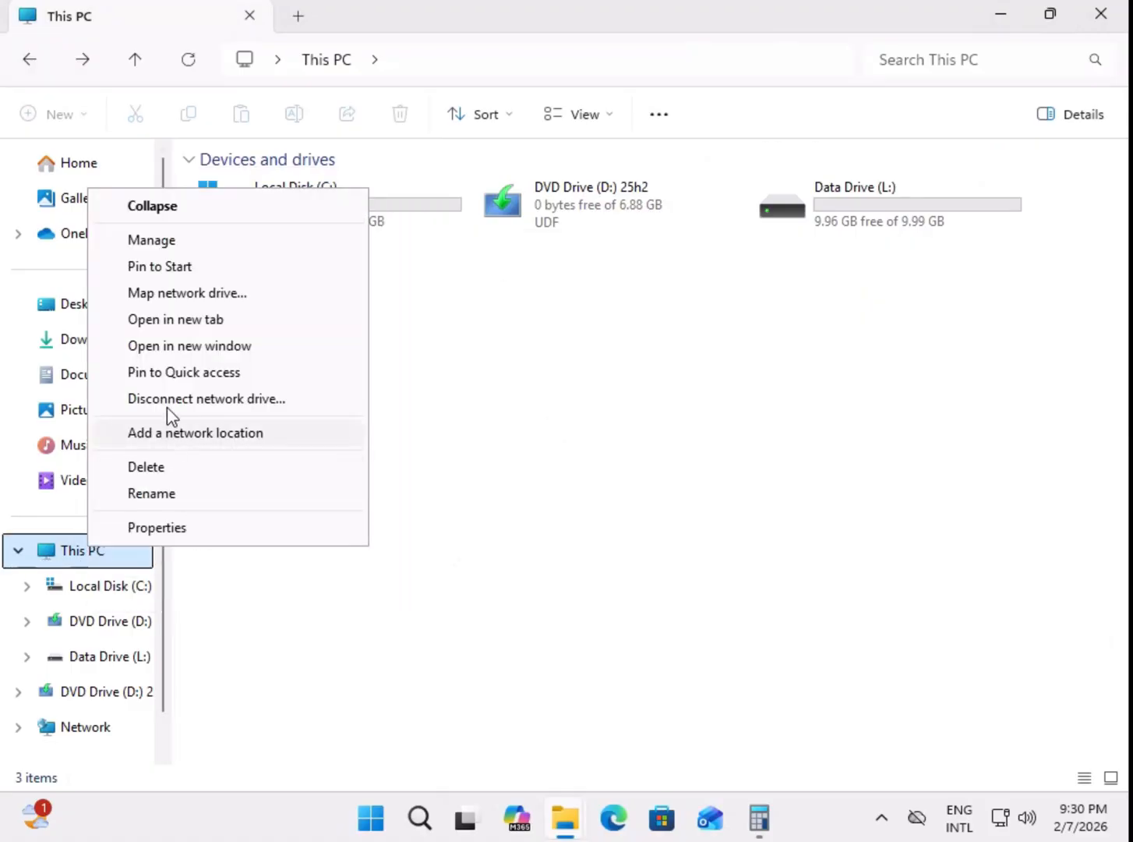
left_click(170, 248)
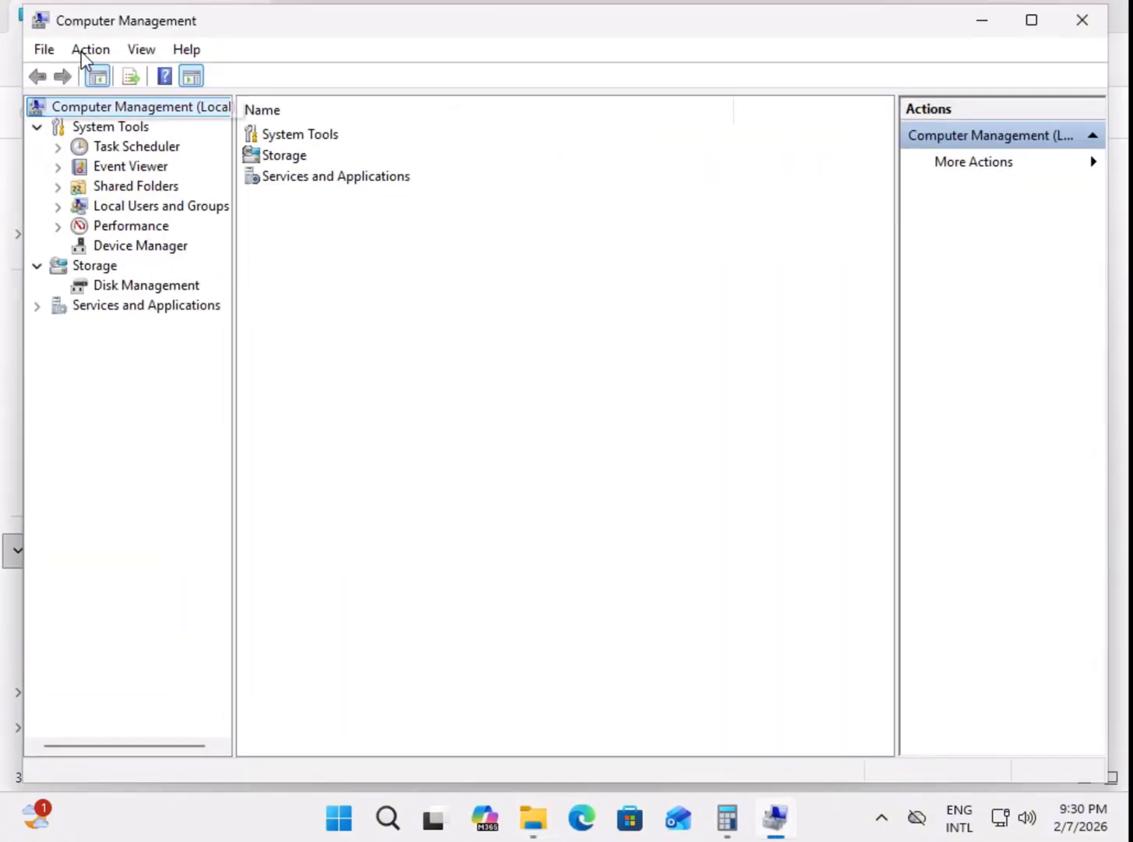
left_click(147, 286)
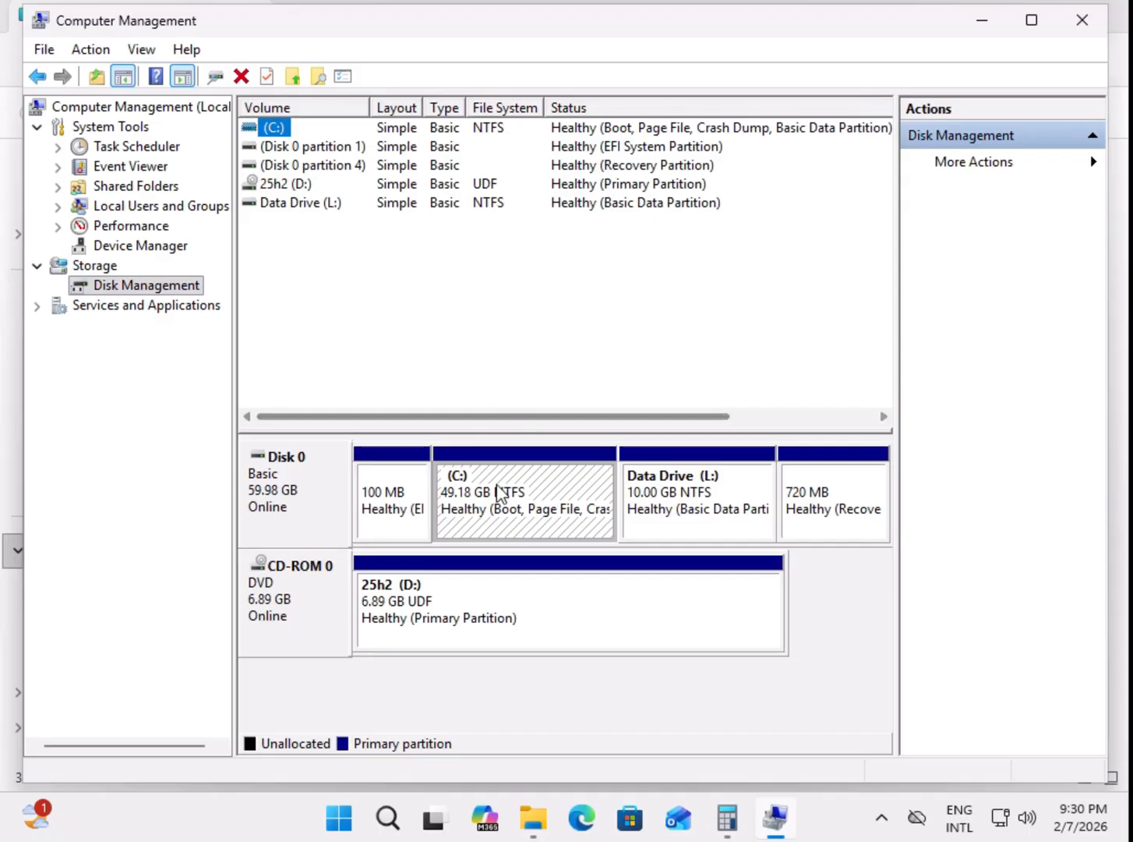
Step: Compare the C: and Data Drive (L:) partitions in the Disk 0 layout
left_click(685, 497)
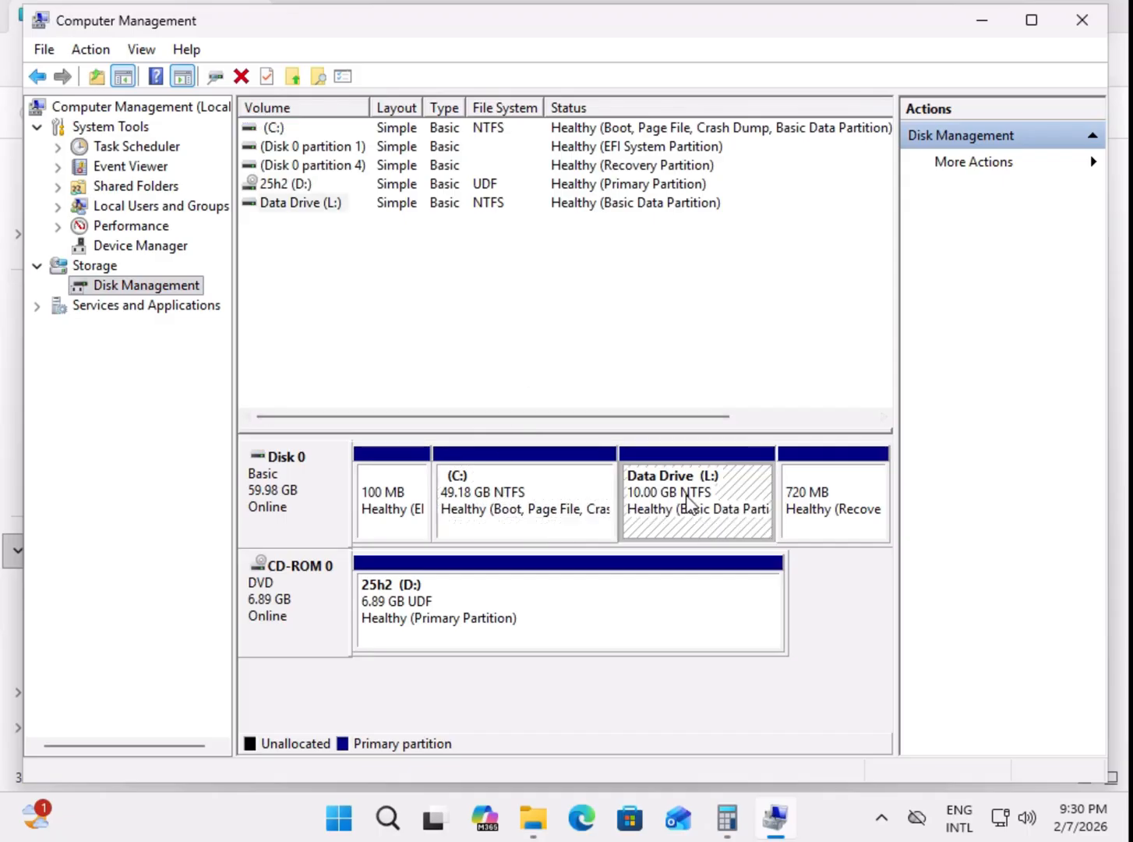
left_click(531, 503)
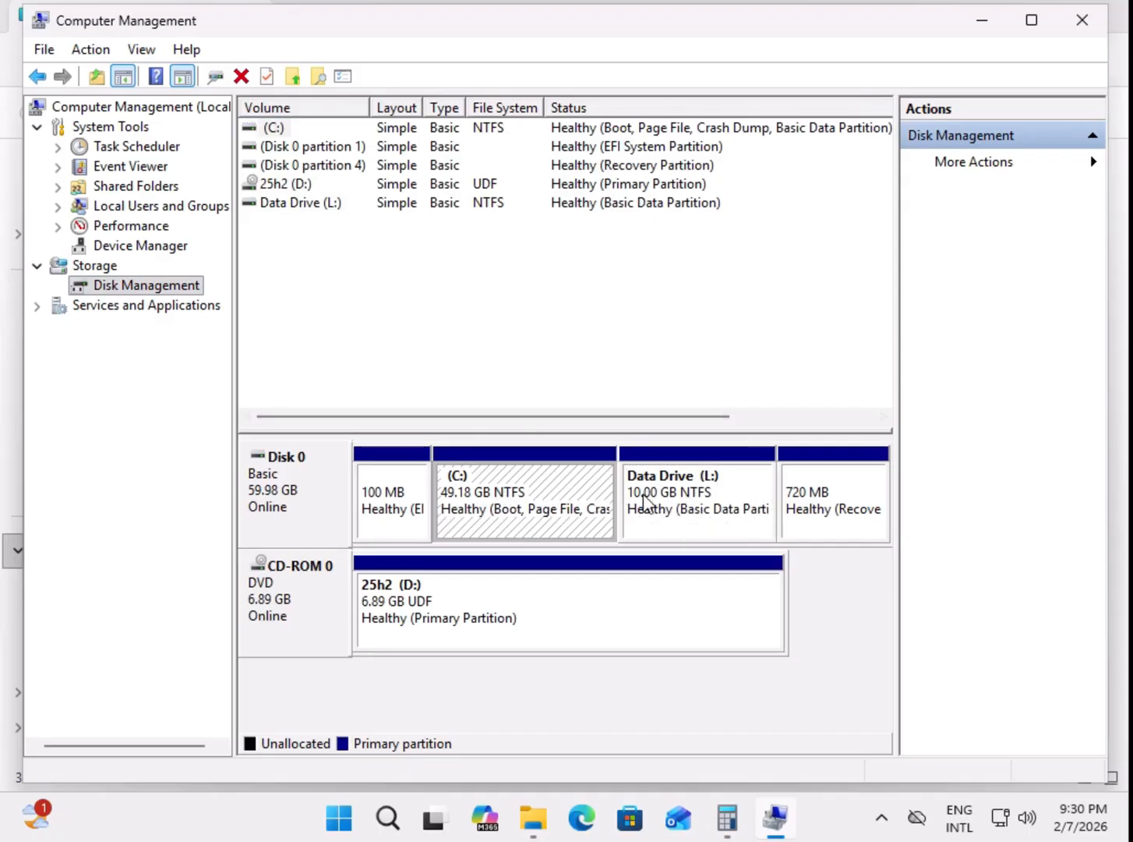
left_click(715, 503)
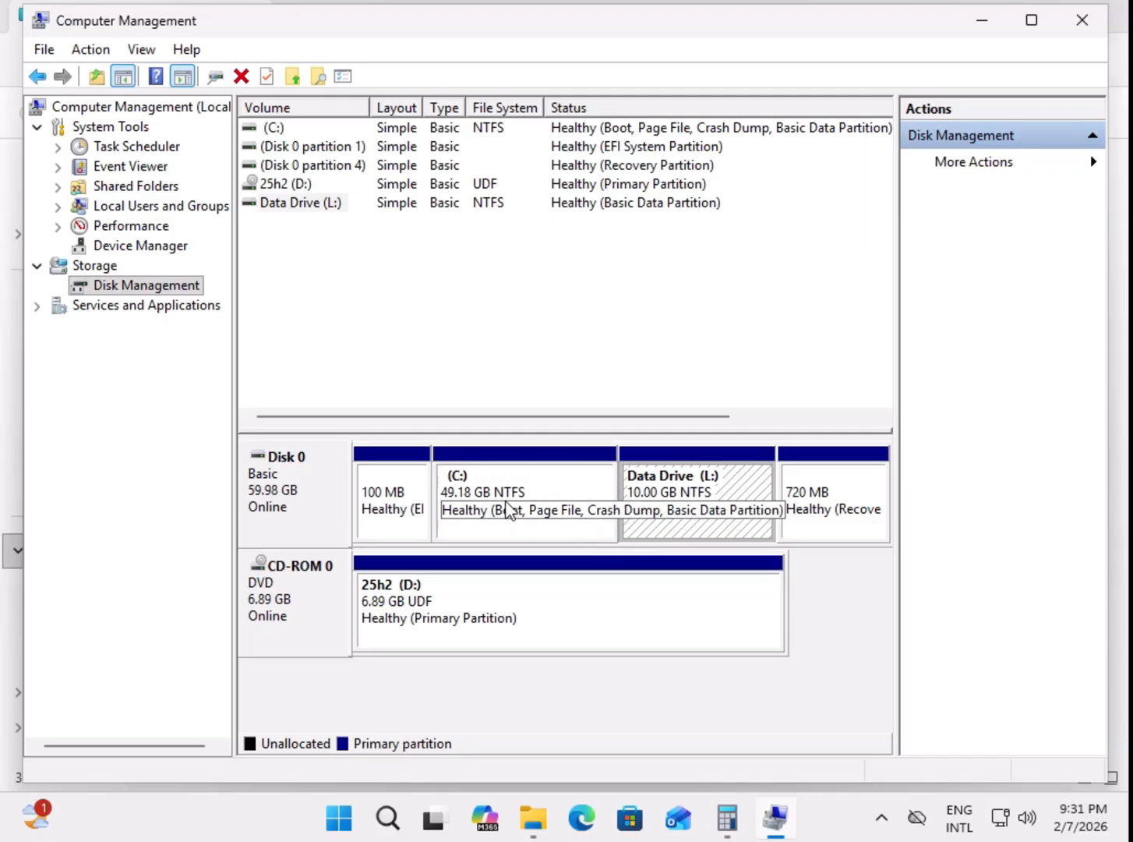
Step: Start Shrink Volume on Data Drive (L:), and check the Local Disk (C:) properties before returning to the Shrink L: dialog
right_click(694, 503)
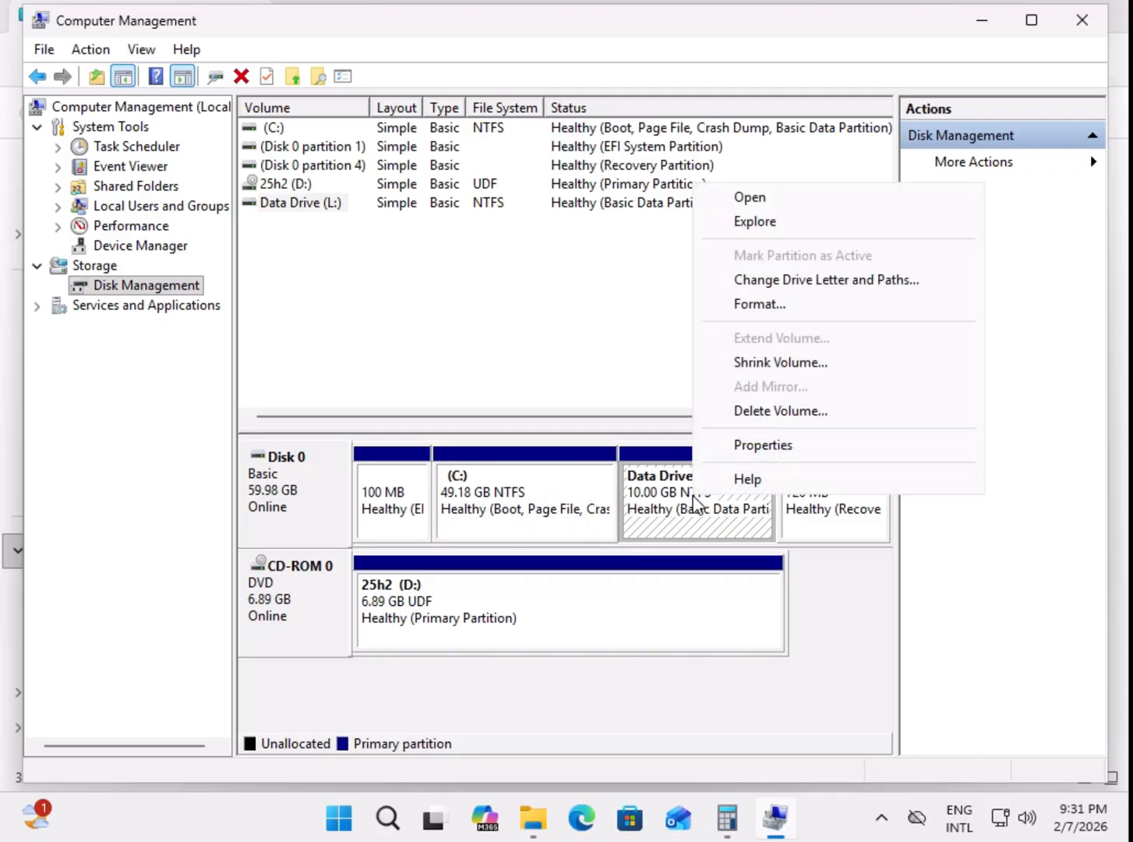
left_click(780, 363)
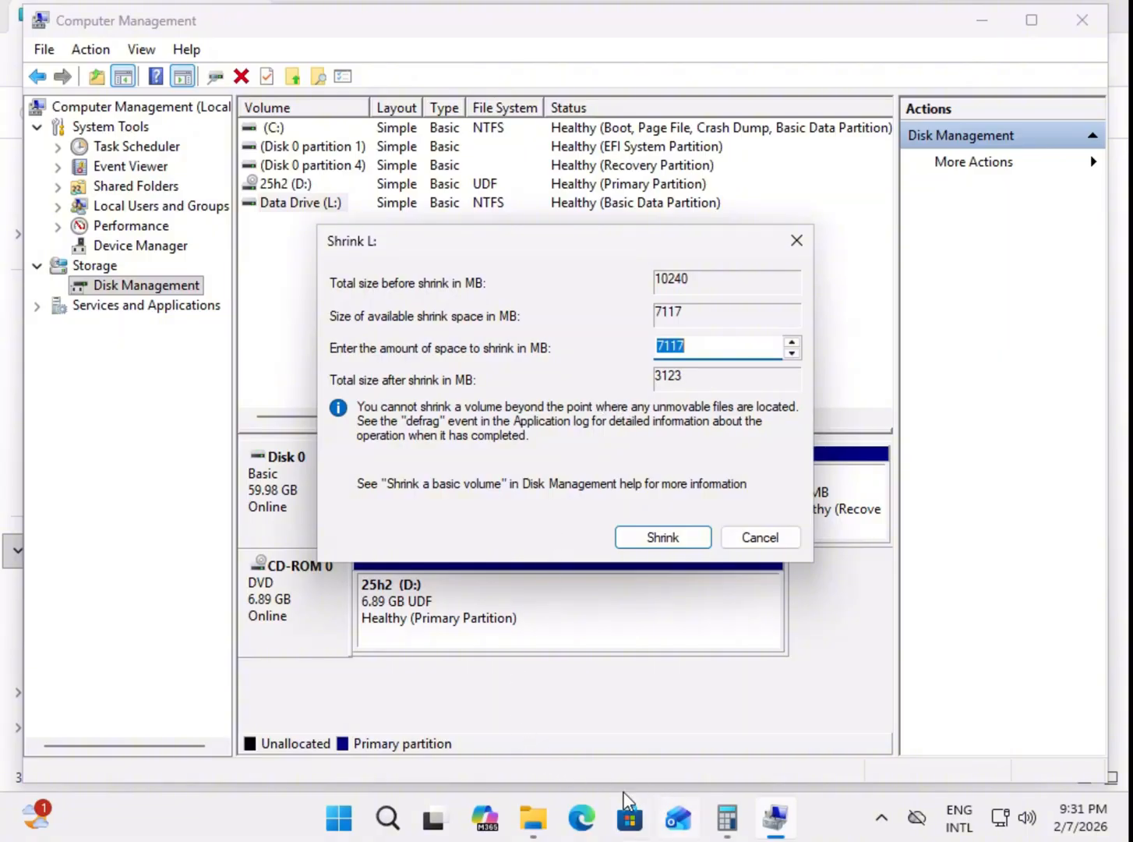
left_click(532, 817)
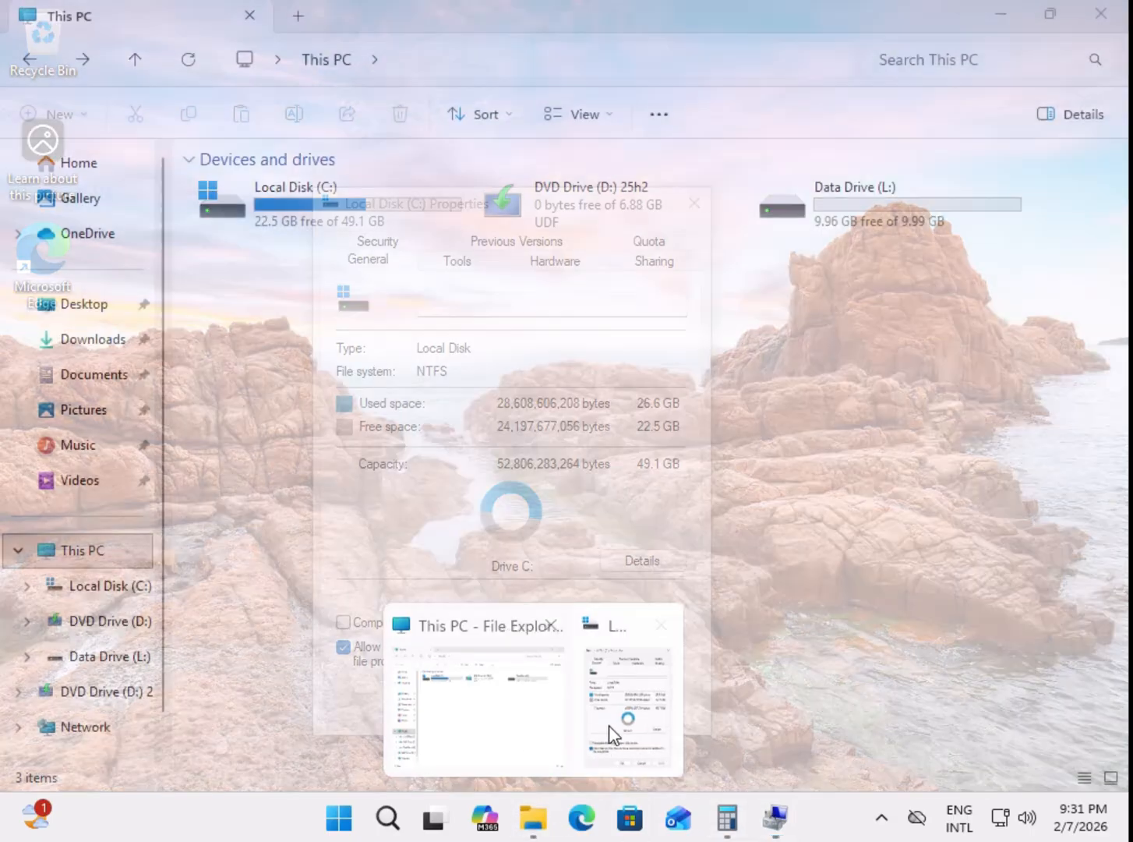
left_click(610, 736)
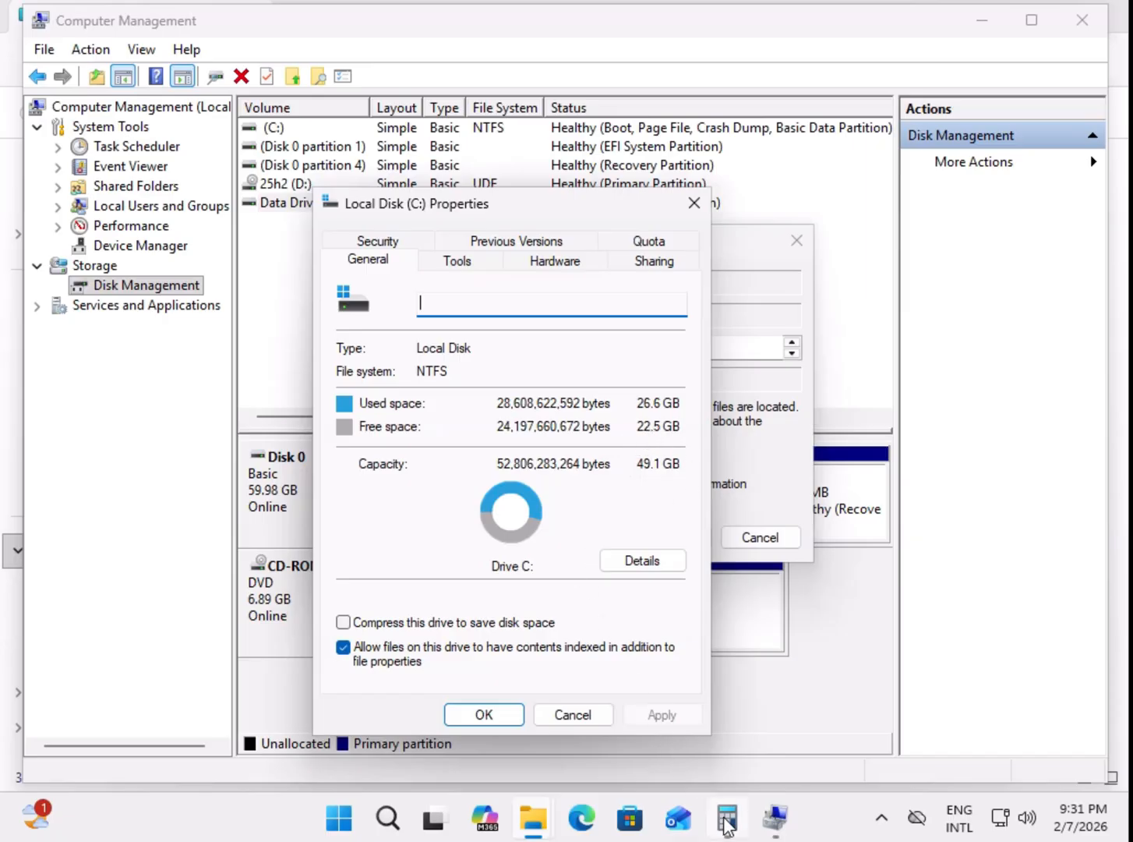
mouse_move(729, 824)
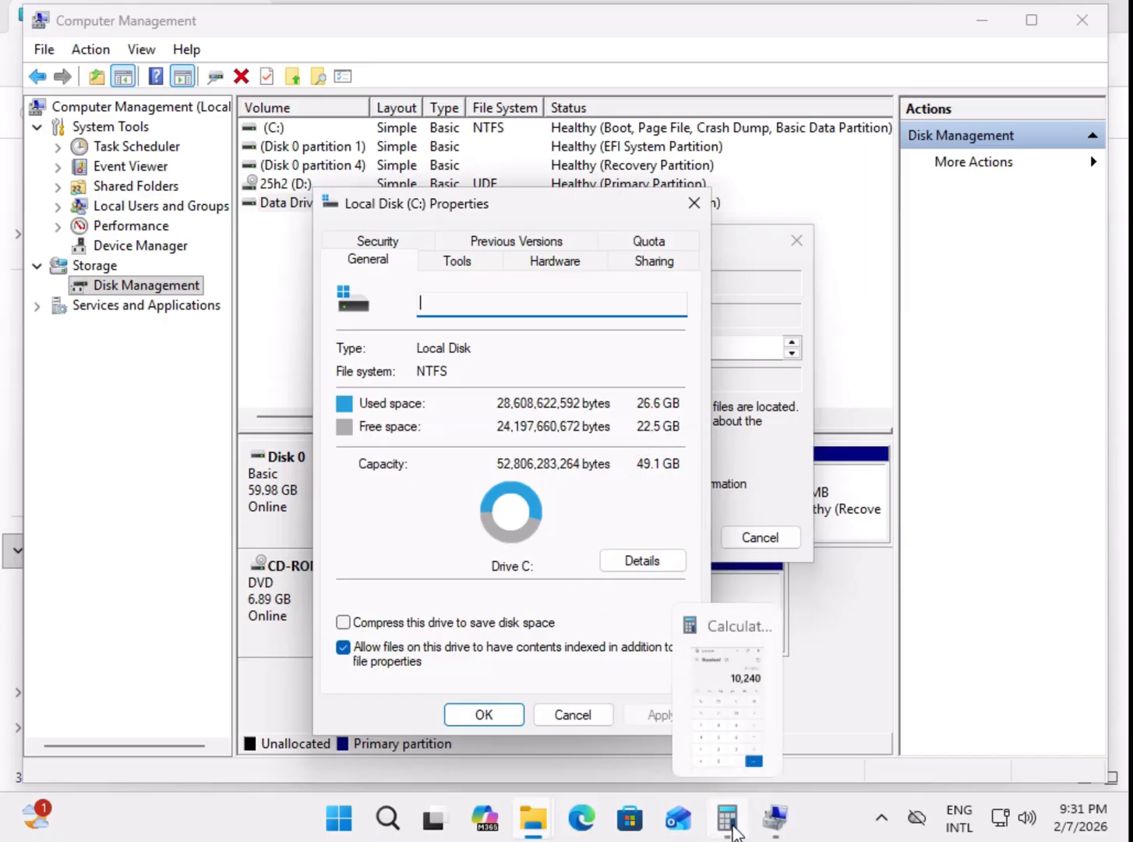
left_click(775, 818)
Step: Switch to Calculator and compute 2.5 × 1024 to convert 2.5 GB to megabytes
left_click(728, 818)
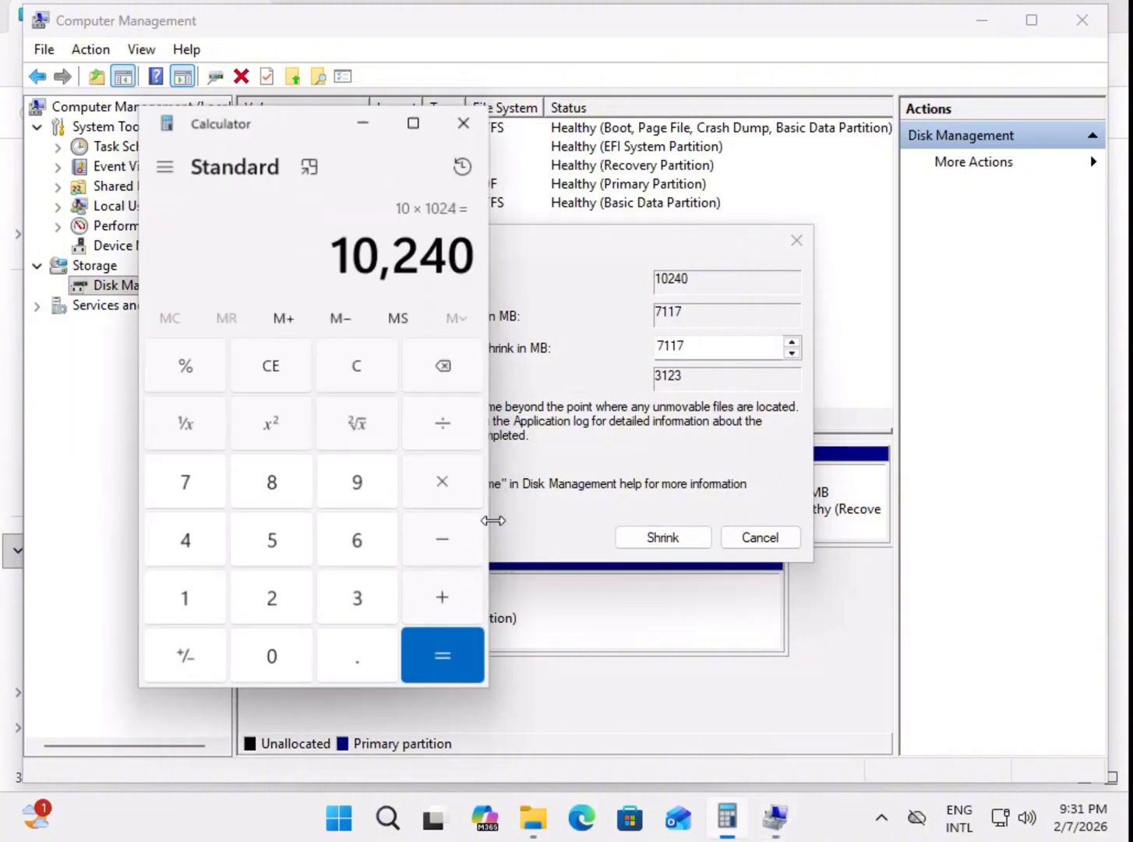
left_click(278, 369)
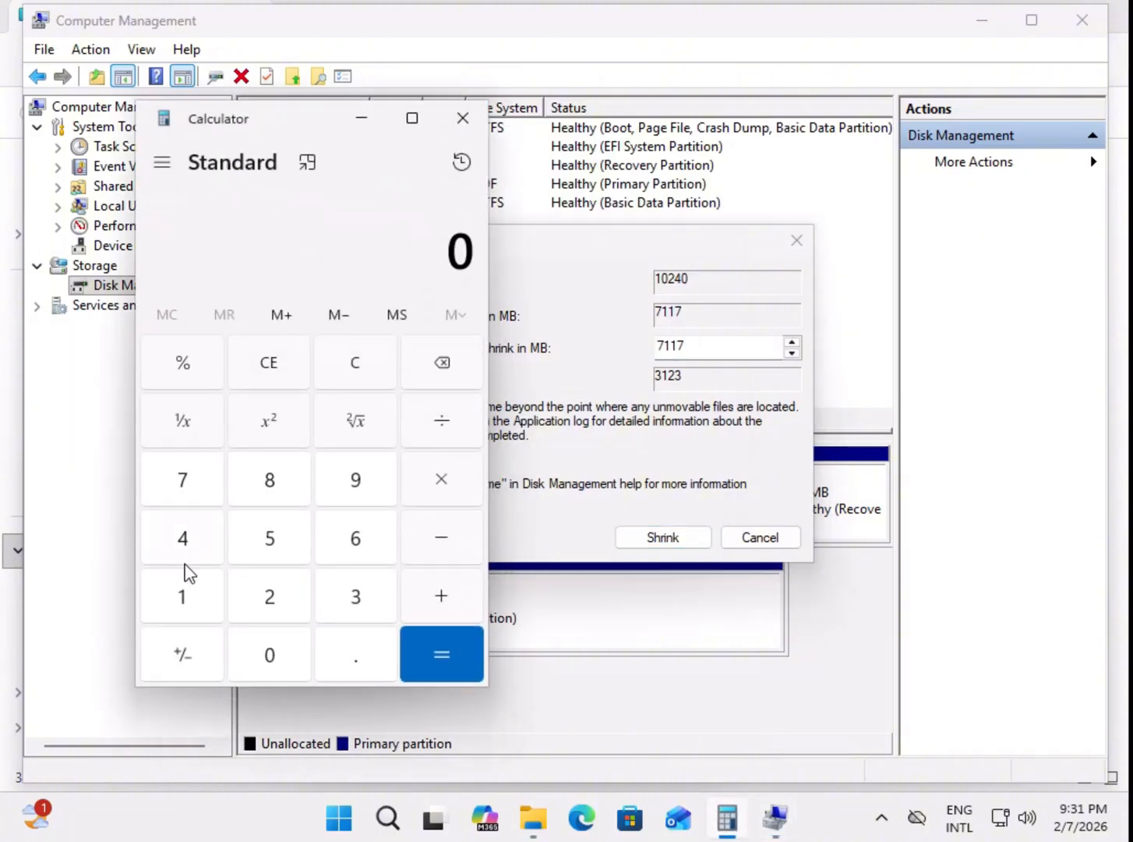
left_click(268, 597)
left_click(353, 664)
left_click(279, 538)
left_click(269, 653)
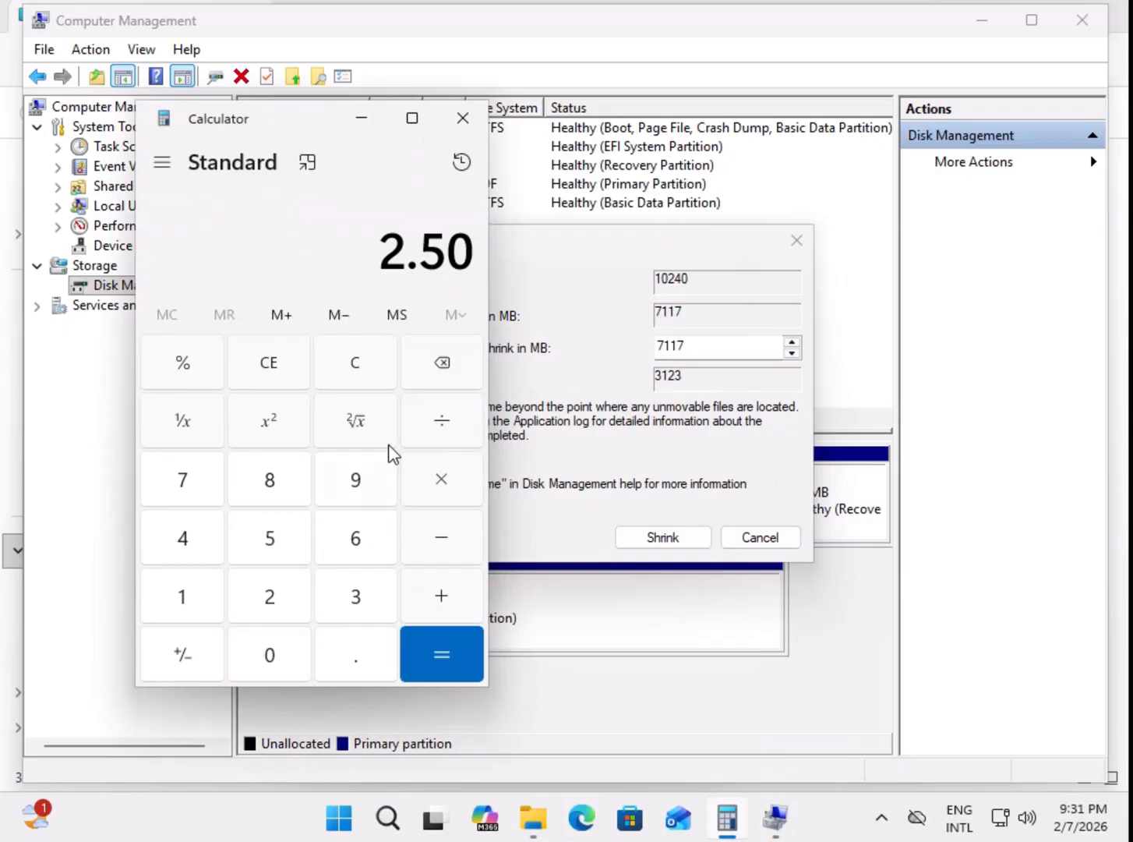
left_click(451, 483)
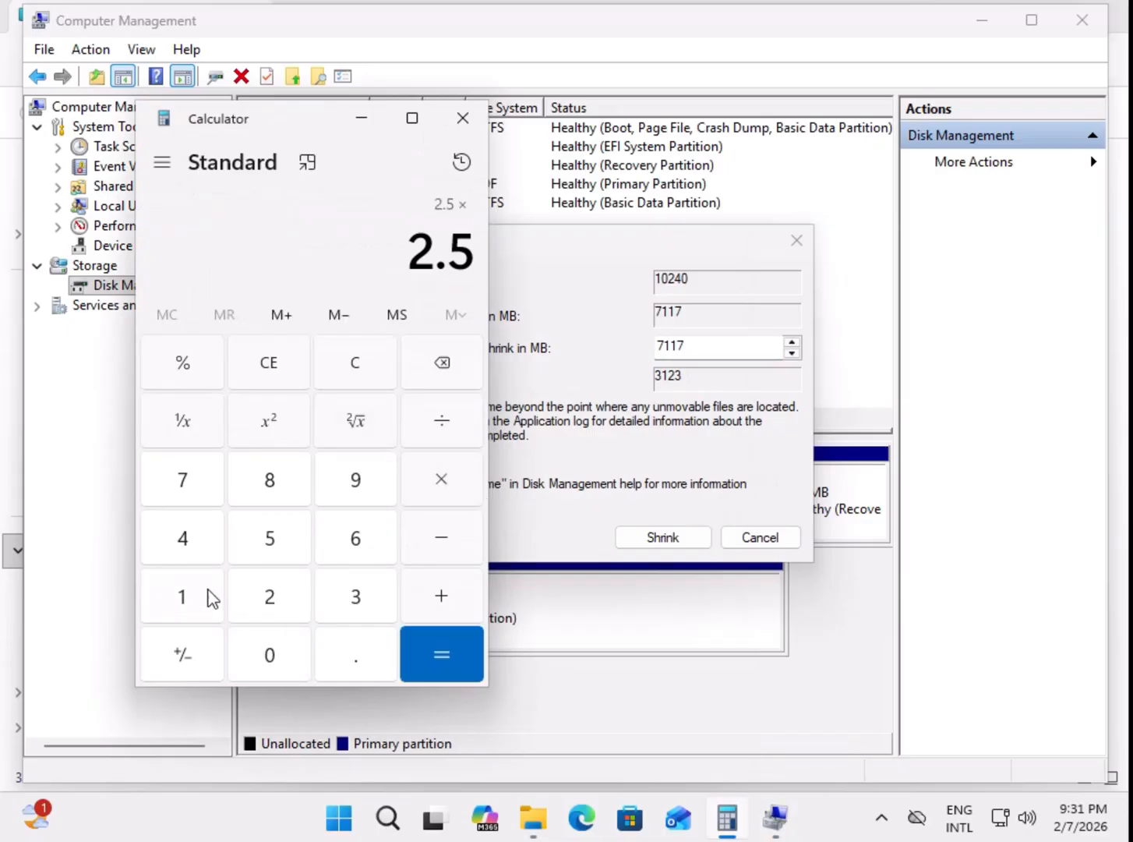
left_click(213, 600)
left_click(248, 645)
left_click(277, 618)
left_click(212, 560)
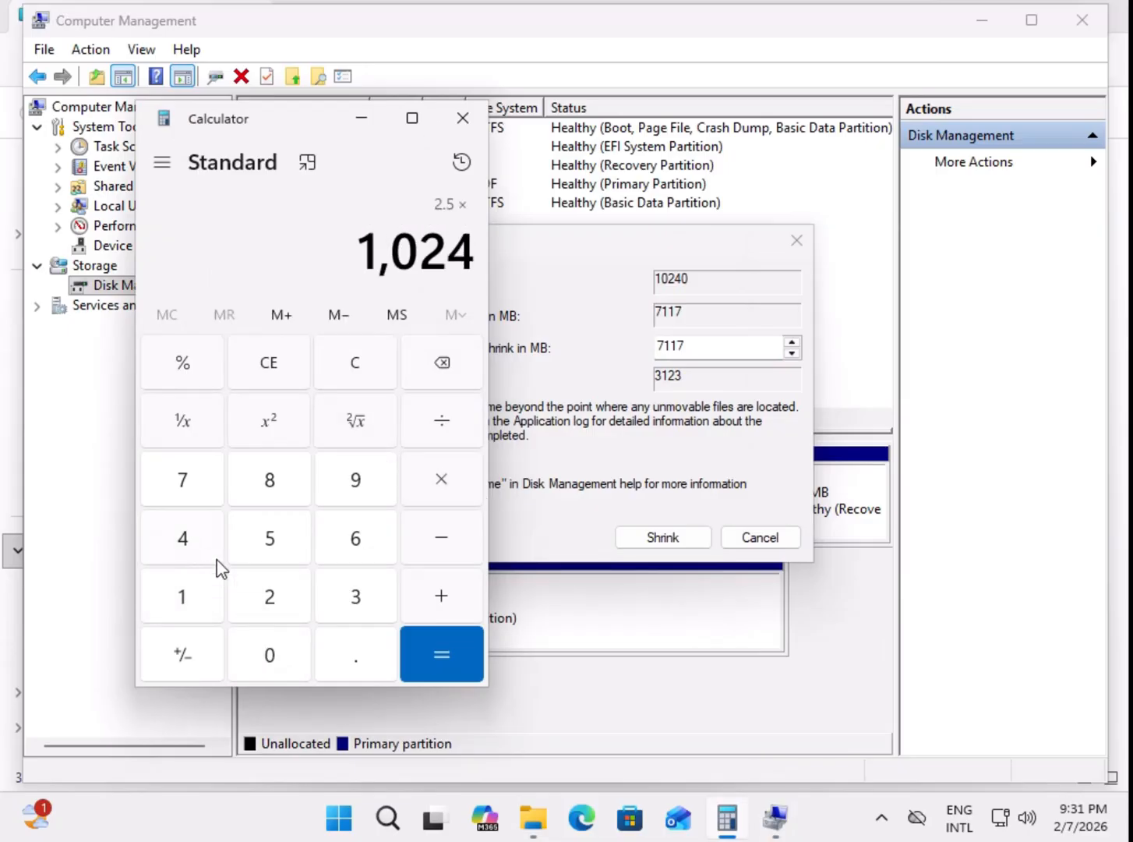
left_click(423, 653)
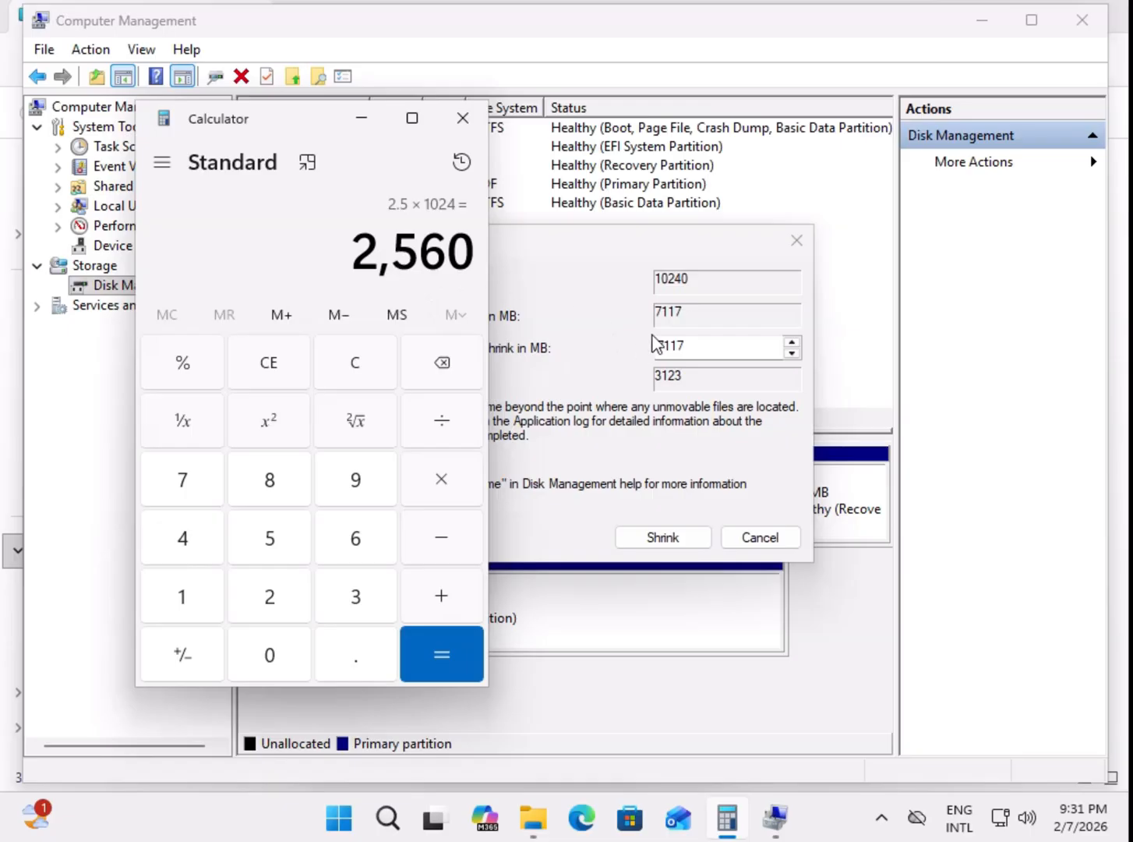
Step: Set the amount to shrink from L: to 2560 MB, check it against Calculator, and shrink the volume
left_click(692, 347)
left_click_drag(700, 348, 600, 348)
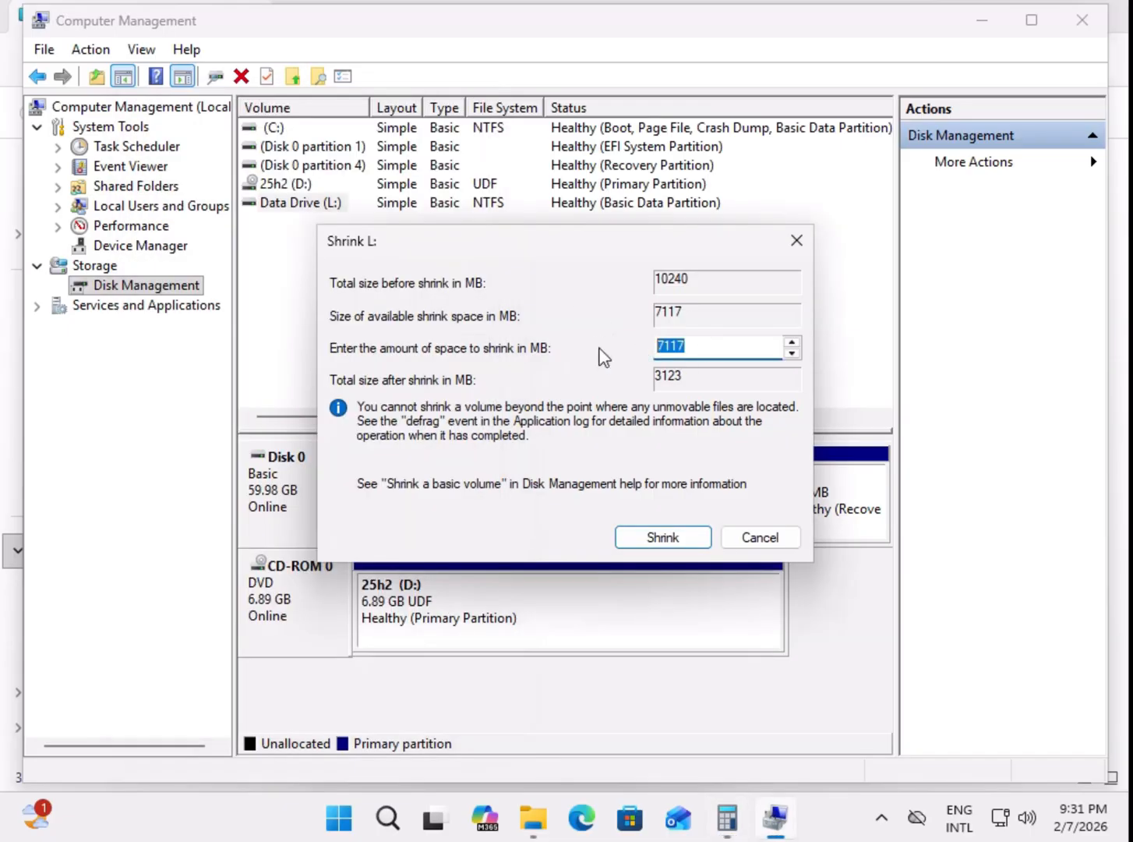
type("2560")
left_click(726, 818)
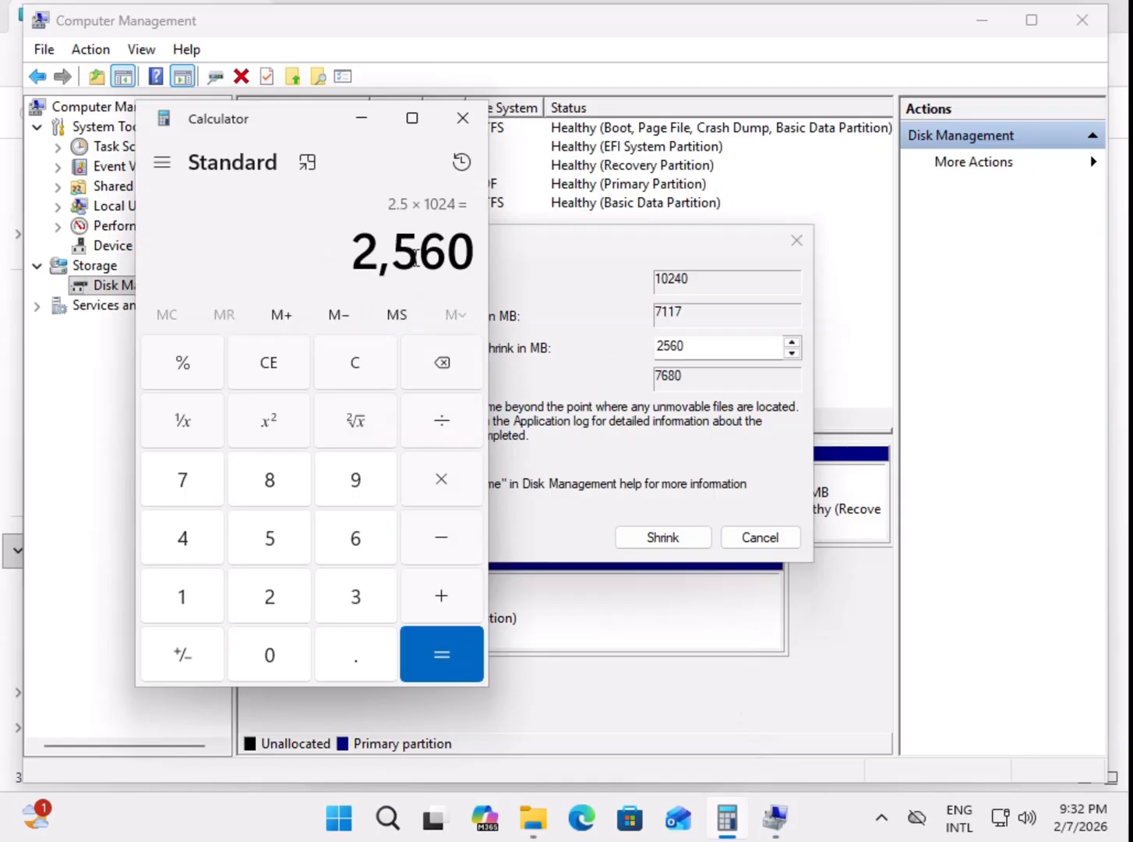
left_click(362, 117)
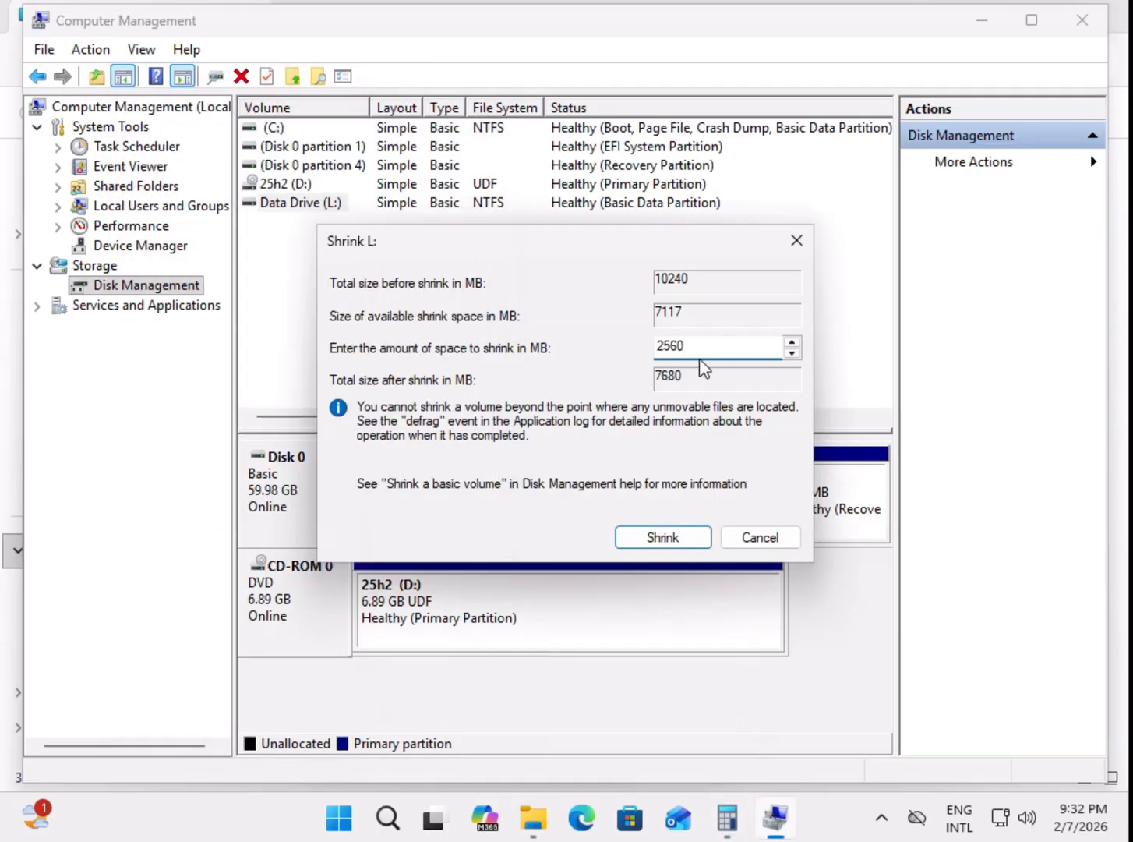
left_click(661, 538)
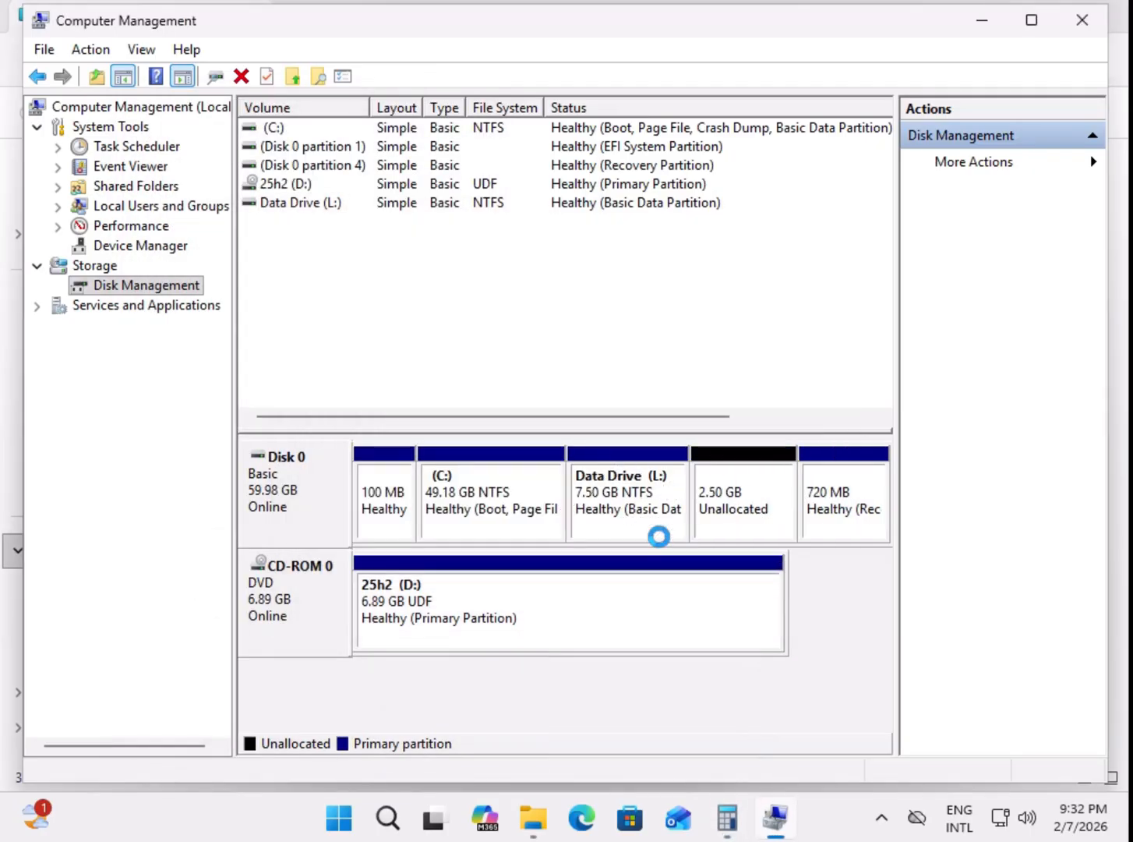
Step: Review the free space of Local Disk (C:), and check whether C: can be extended into the unallocated space on Disk 0
left_click(757, 492)
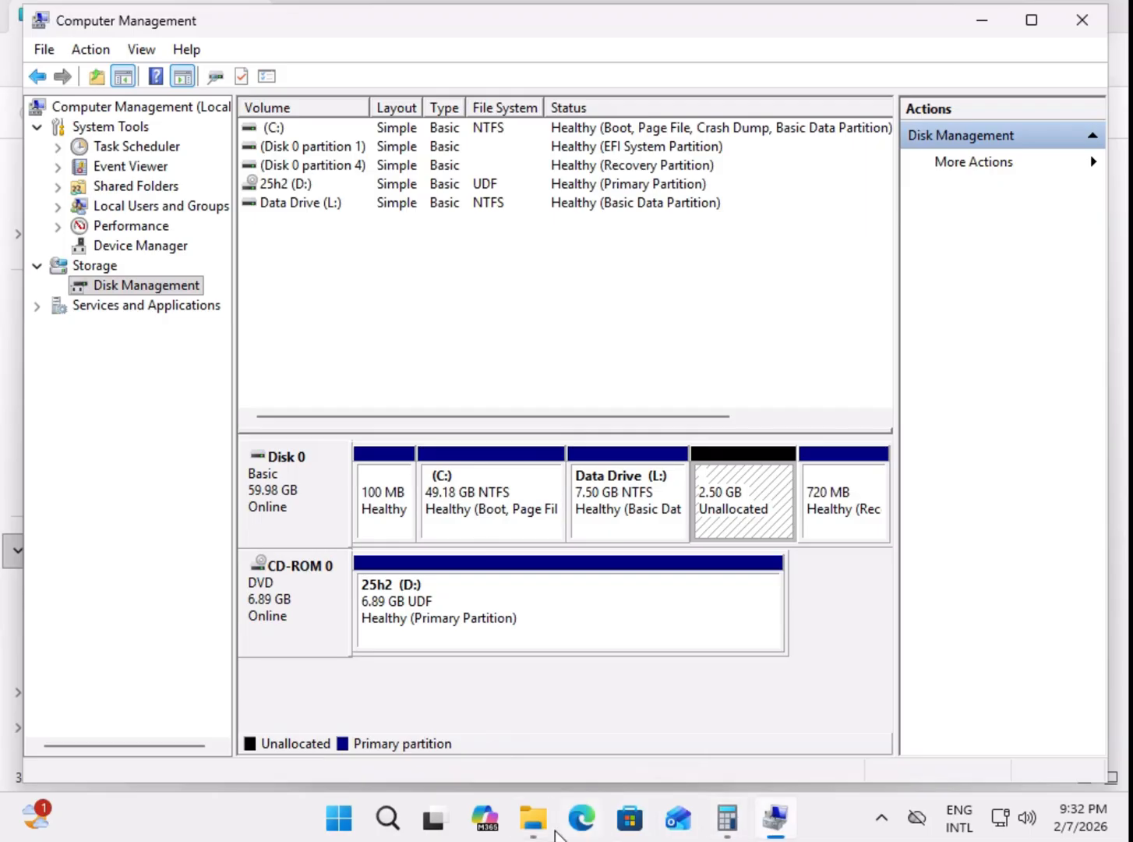
mouse_move(534, 827)
left_click(620, 628)
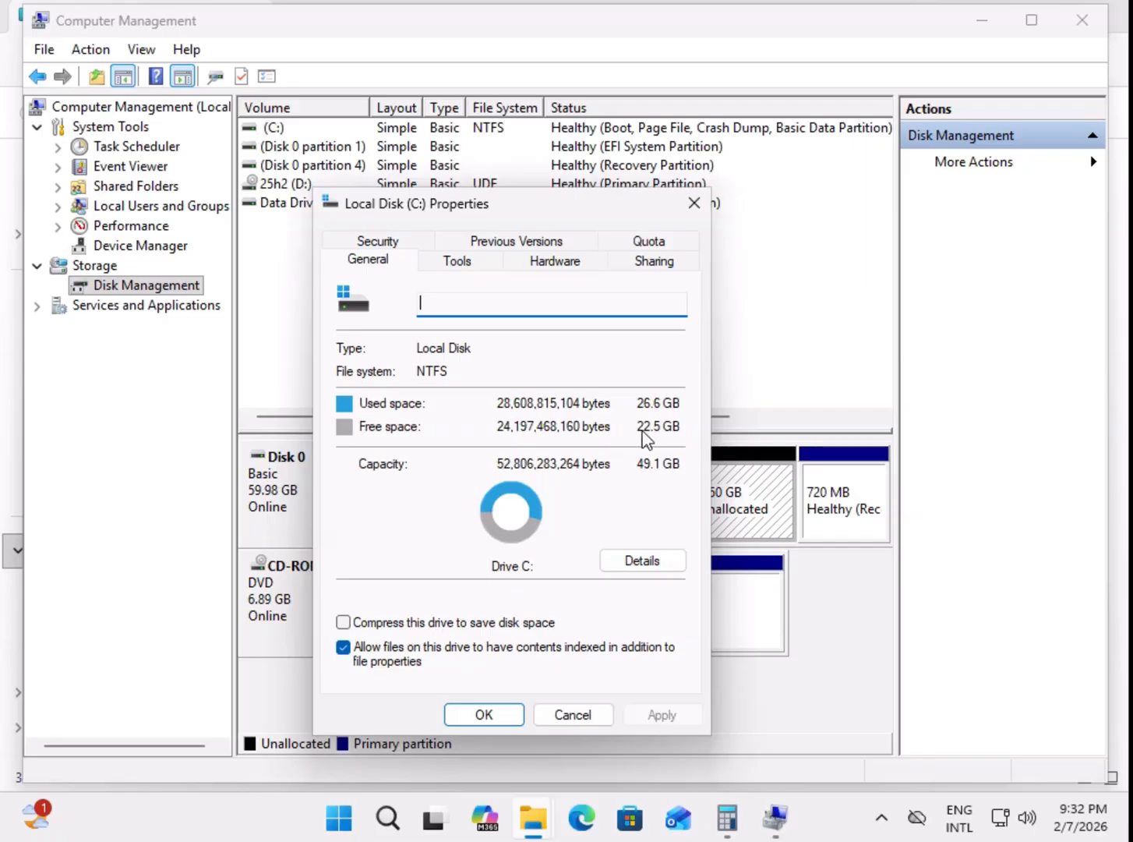
left_click(780, 360)
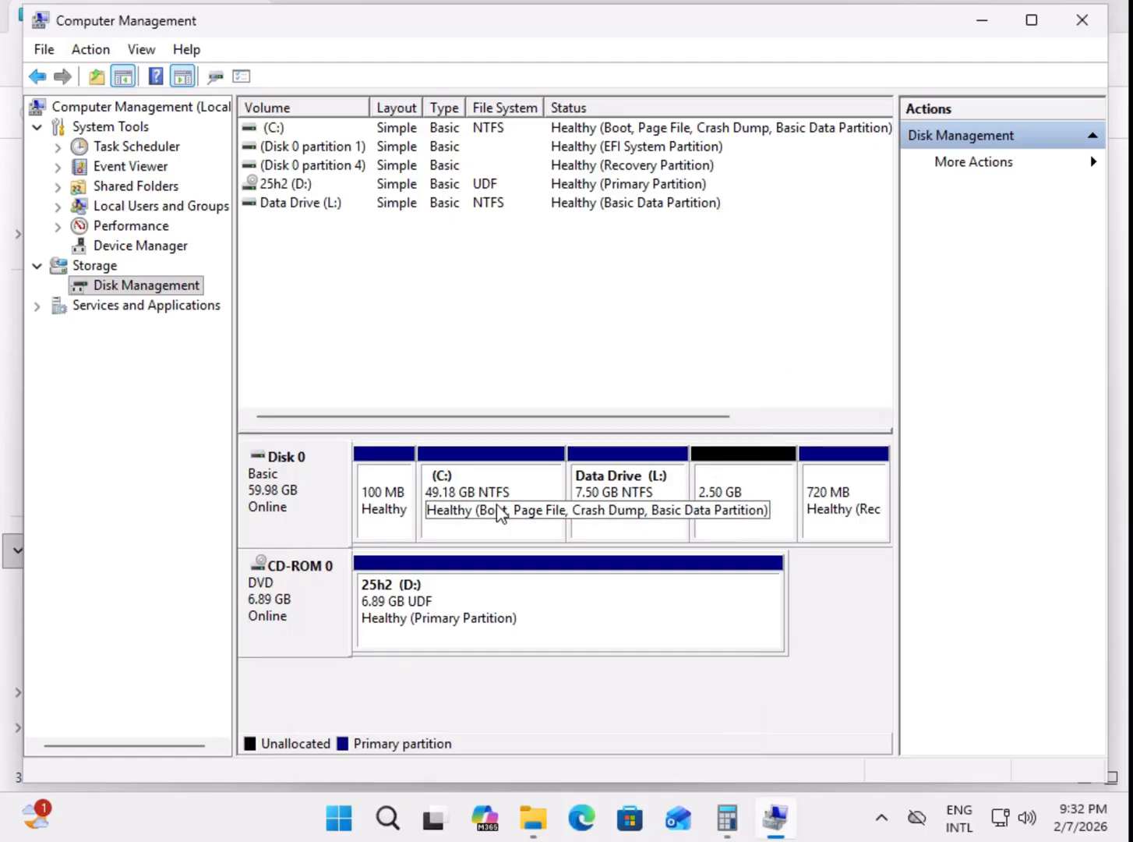
left_click(518, 509)
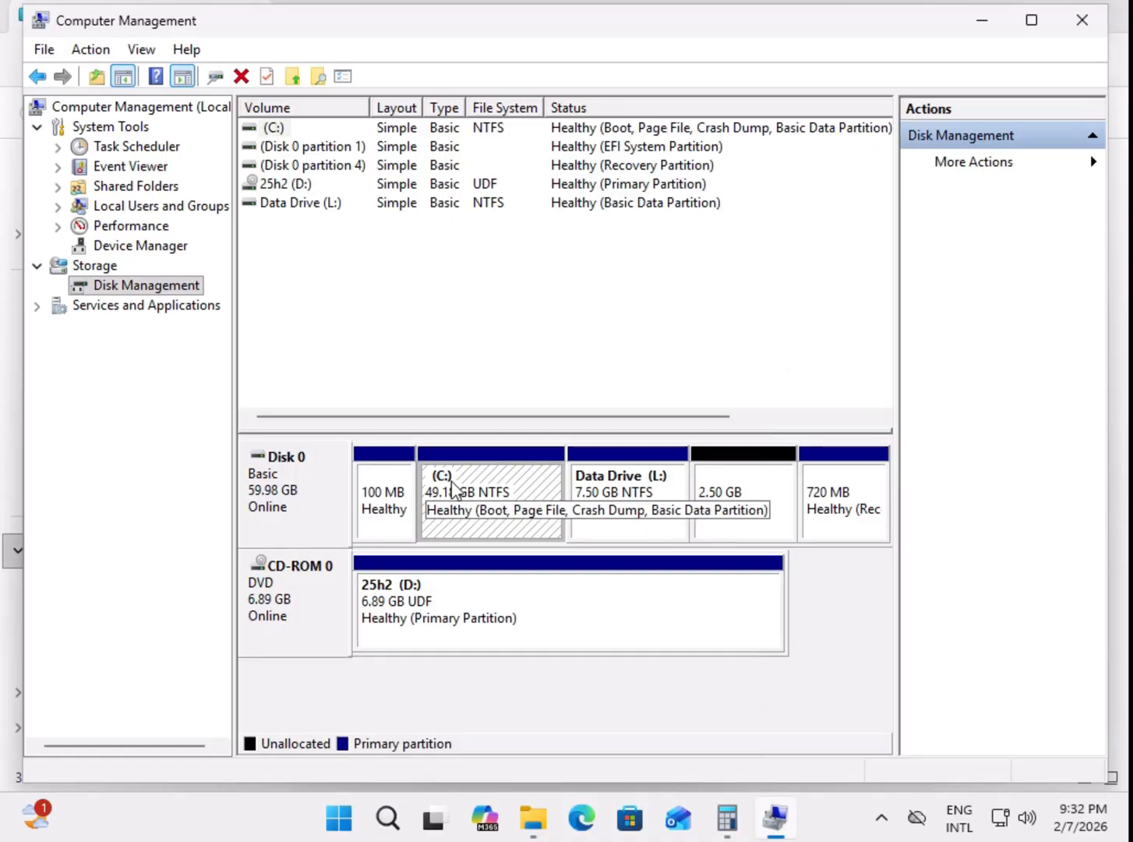
right_click(499, 501)
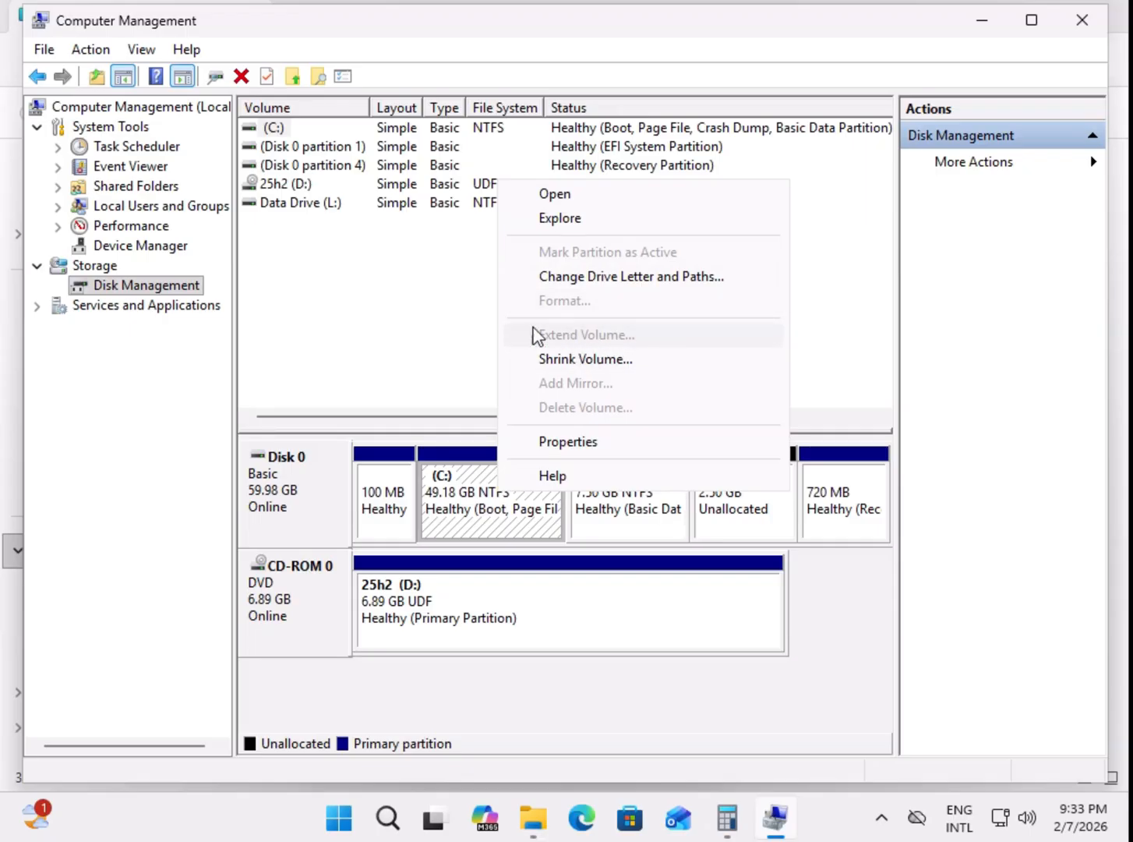
Step: Compare the volume operations available for Data Drive (L:) and C: on Disk 0, checking whether each can be extended
left_click(455, 333)
left_click(645, 505)
right_click(645, 505)
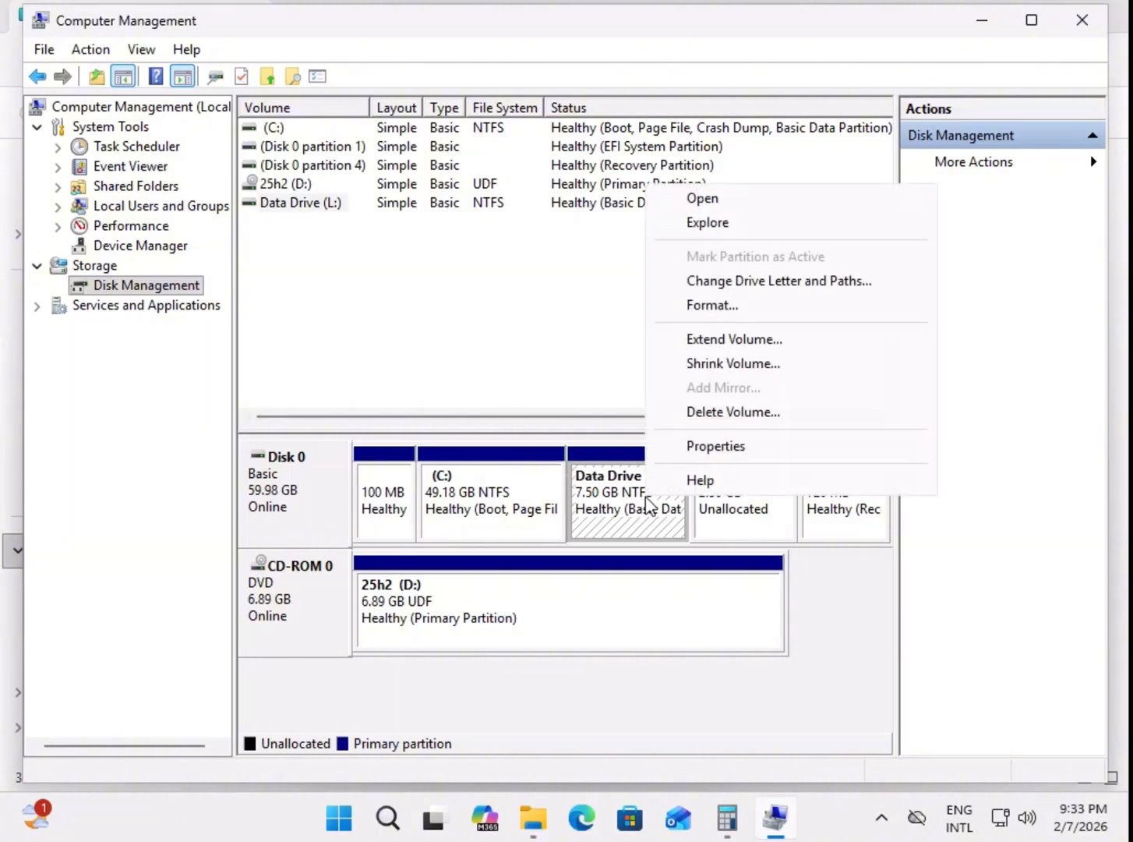
left_click(488, 521)
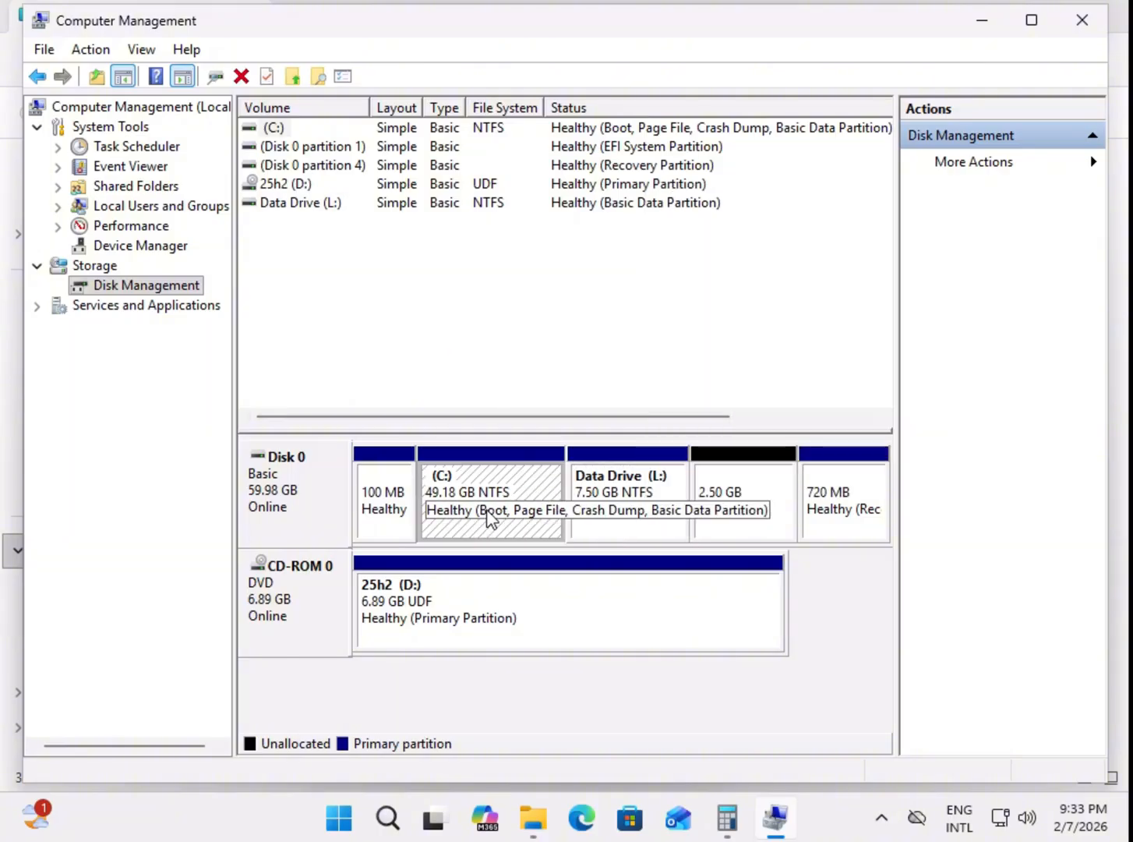
right_click(488, 521)
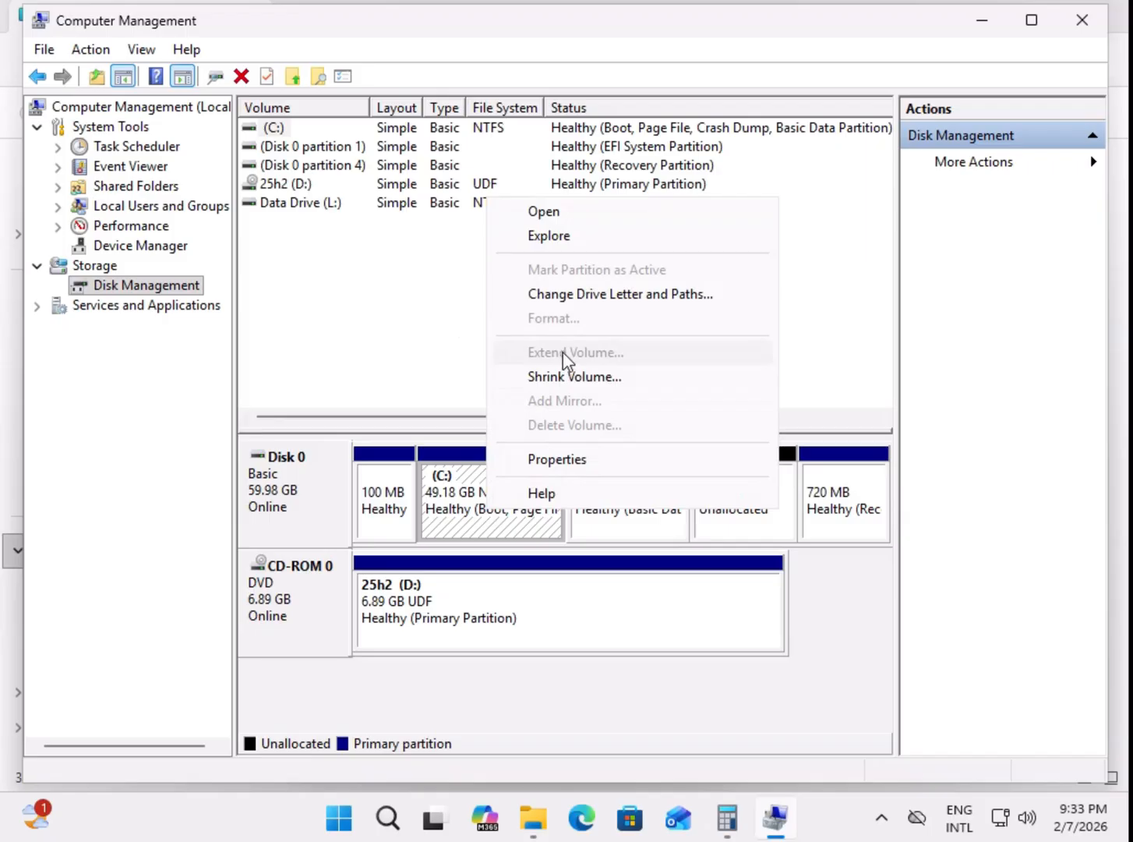
left_click(427, 350)
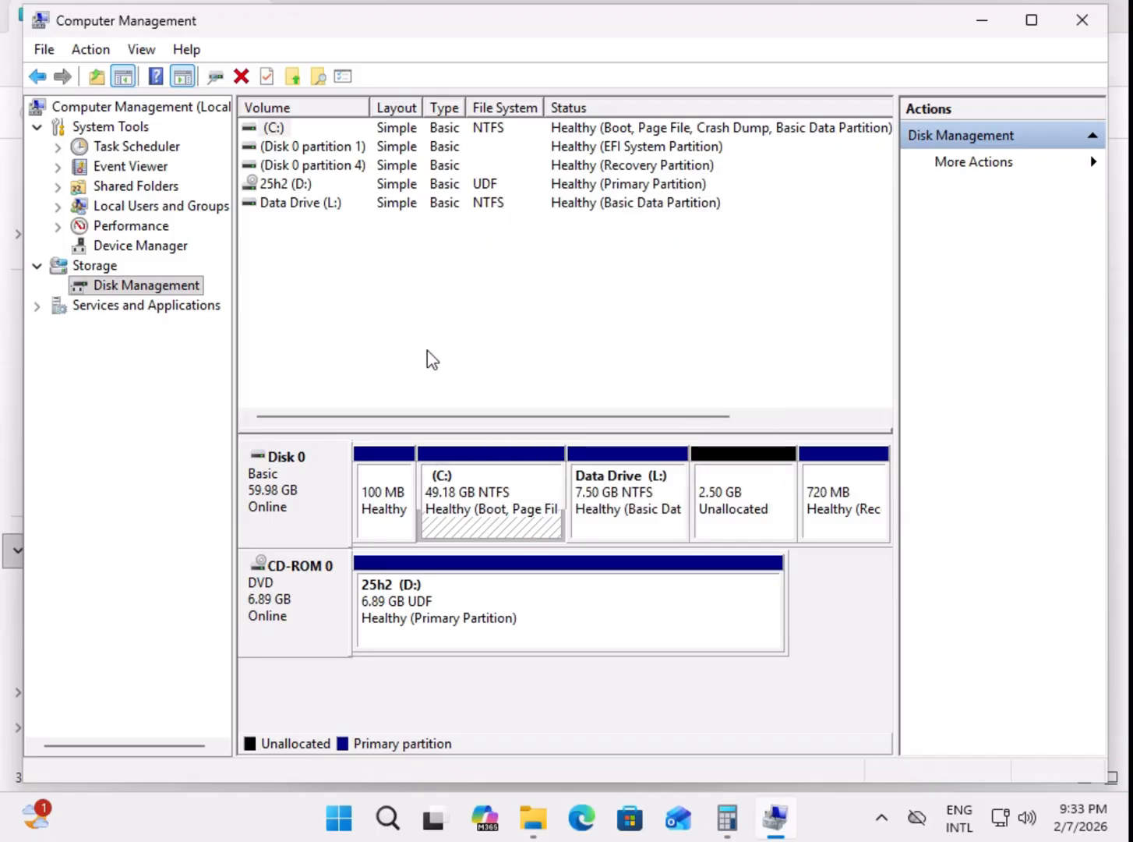
left_click(640, 506)
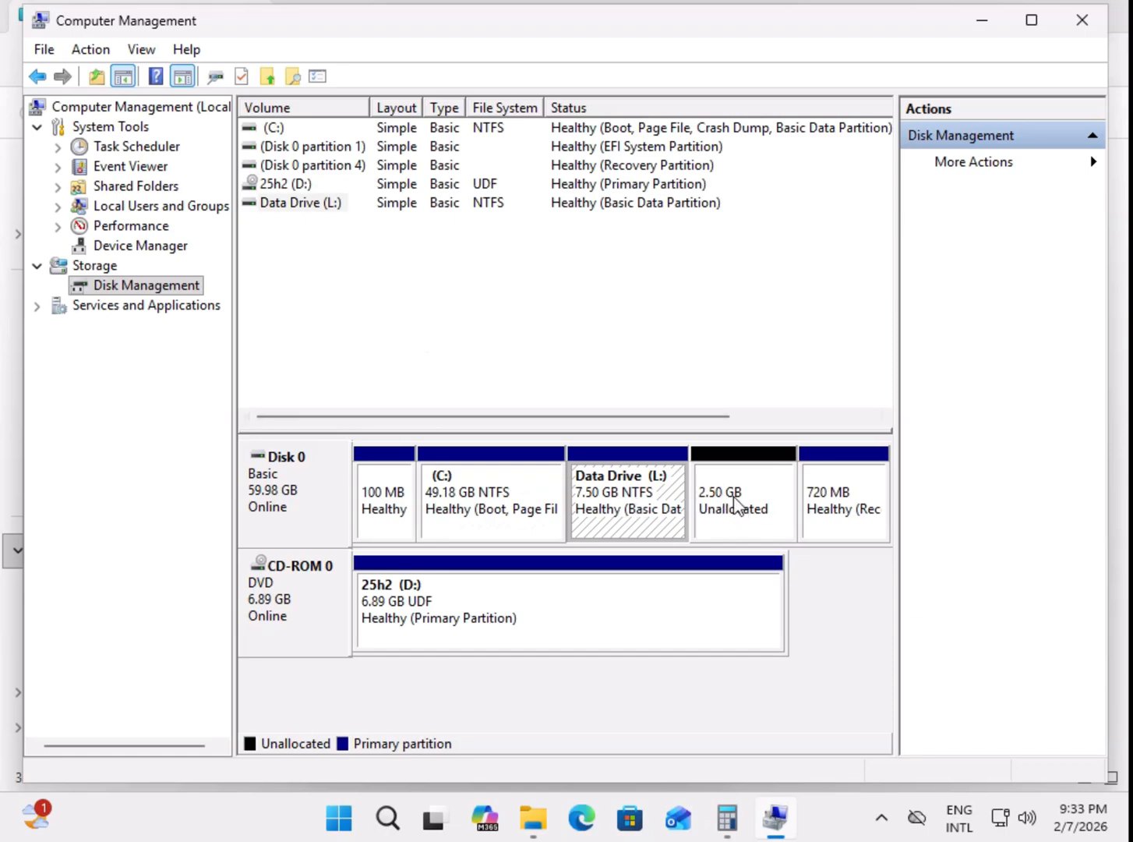
right_click(651, 507)
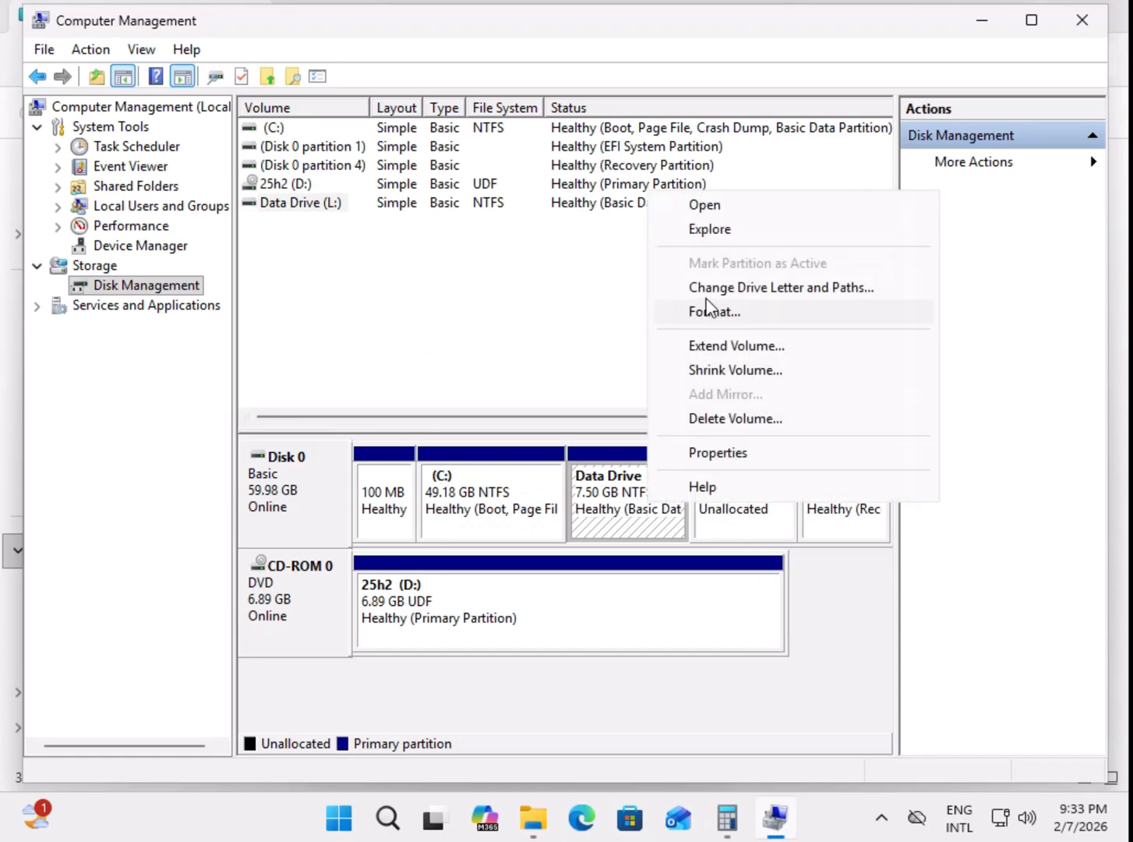
left_click(479, 407)
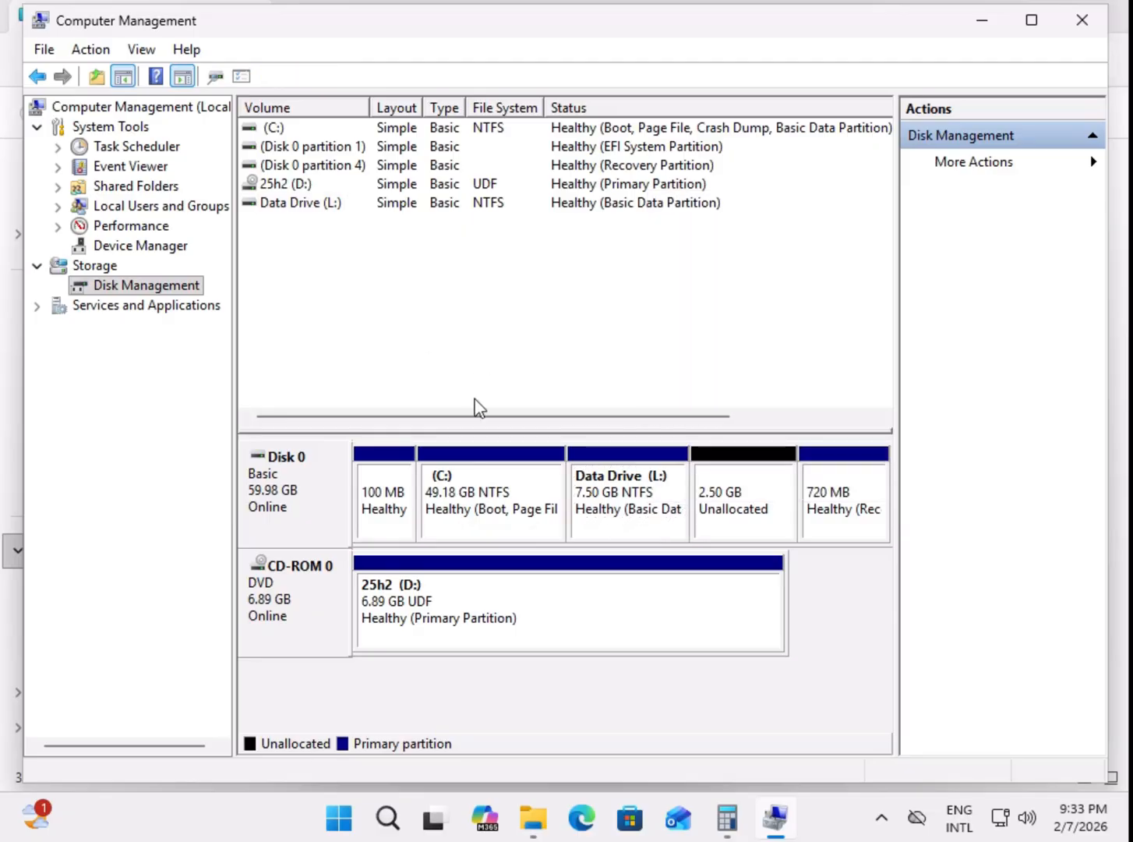
Step: Inspect Data Drive (L:) and the unallocated space beside it, then check the drives under This PC in File Explorer and return to Computer Management
left_click(721, 511)
left_click(637, 507)
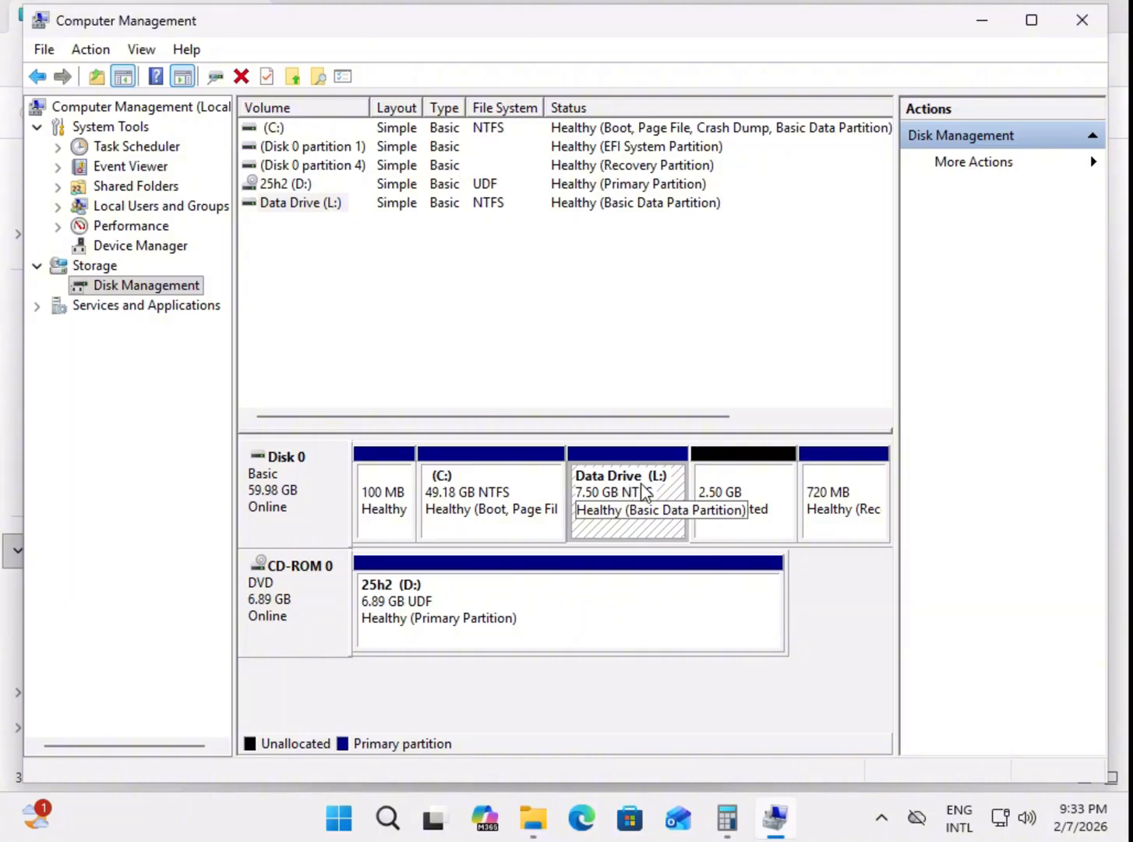
left_click(716, 494)
left_click(640, 494)
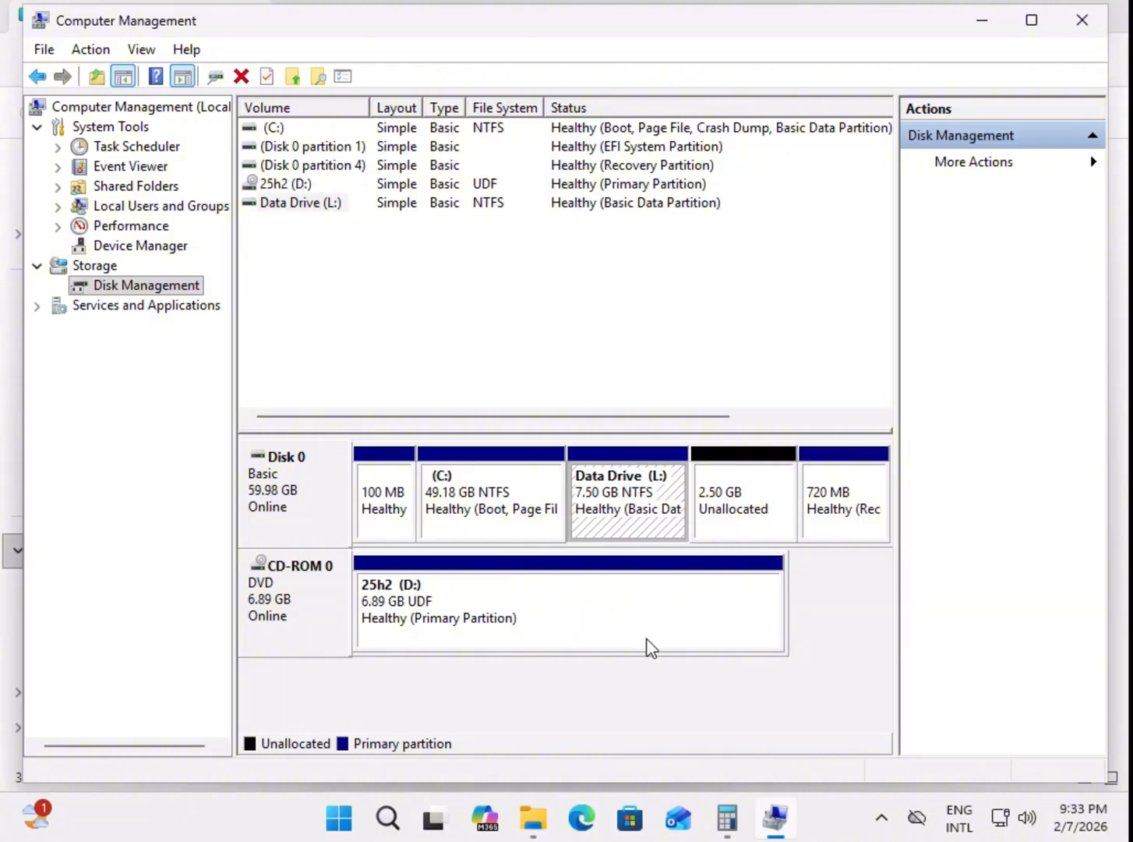
mouse_move(534, 832)
left_click(526, 749)
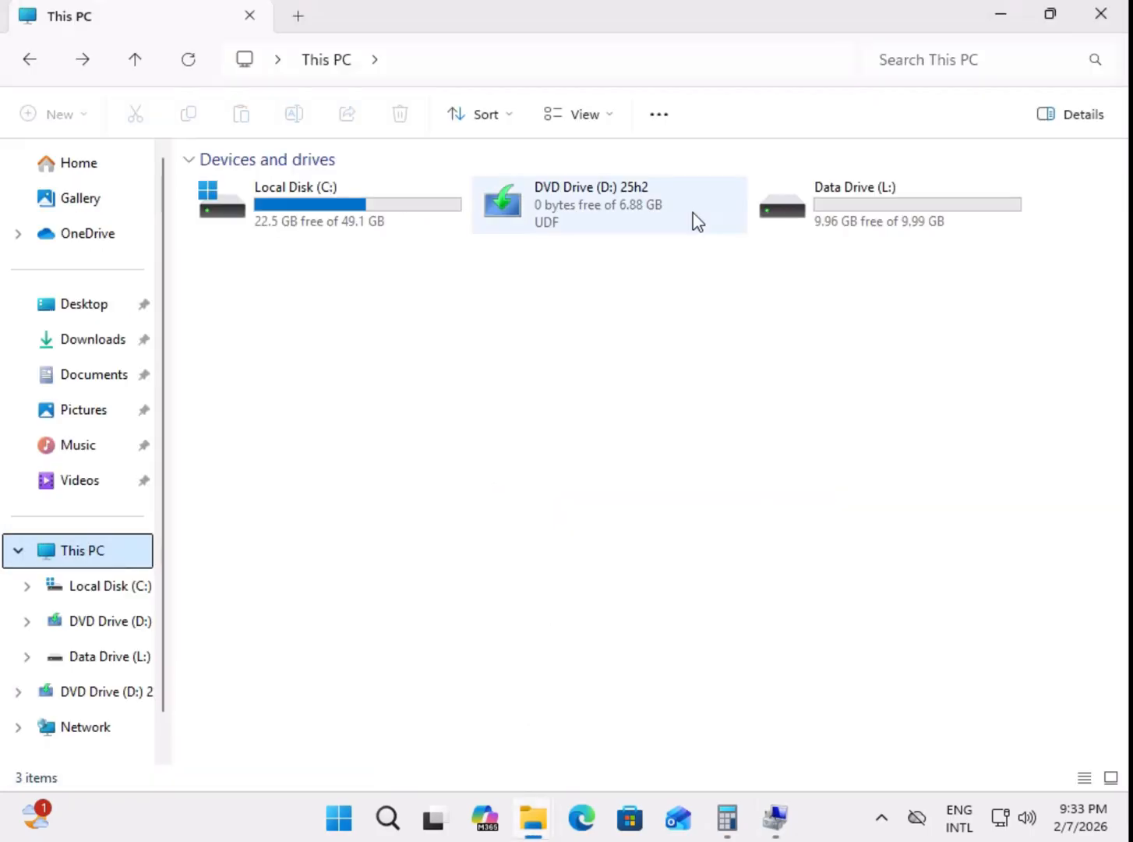
left_click(776, 819)
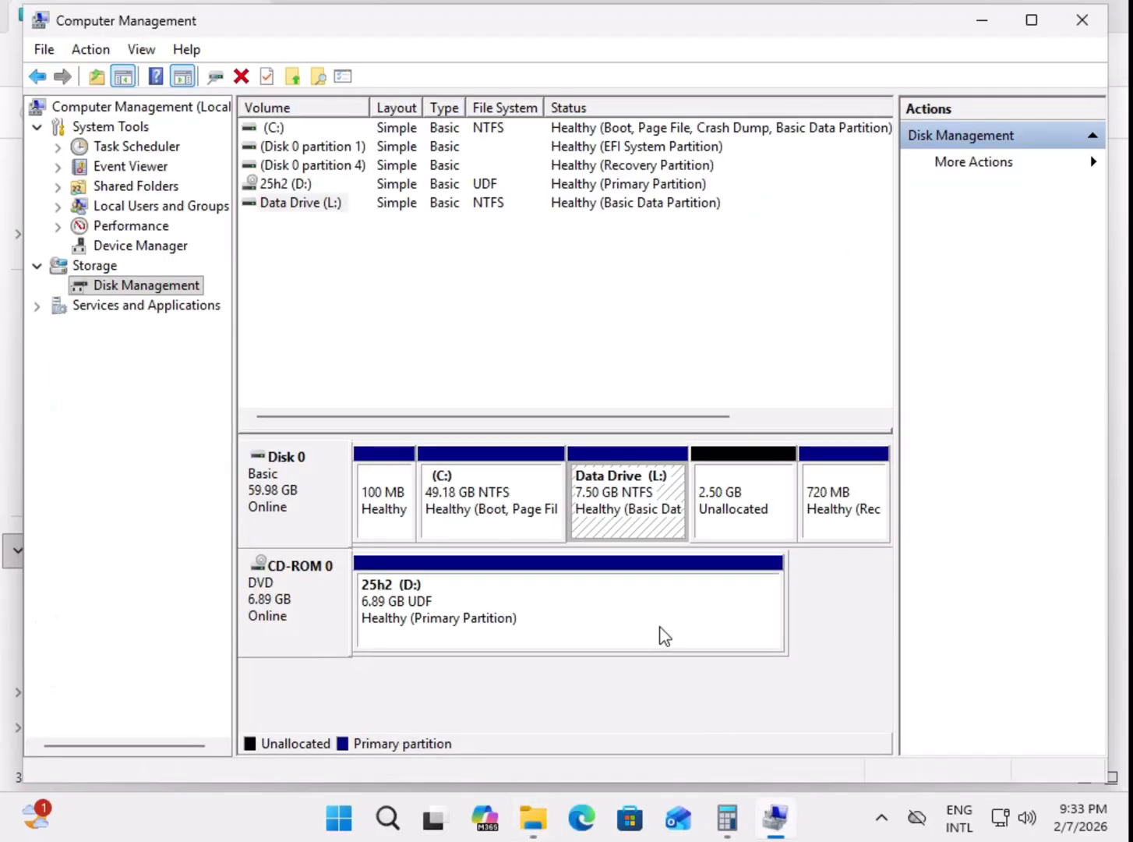
Step: Delete the Data Drive (L:) volume from Disk 0, accepting that all data on it is erased
right_click(612, 512)
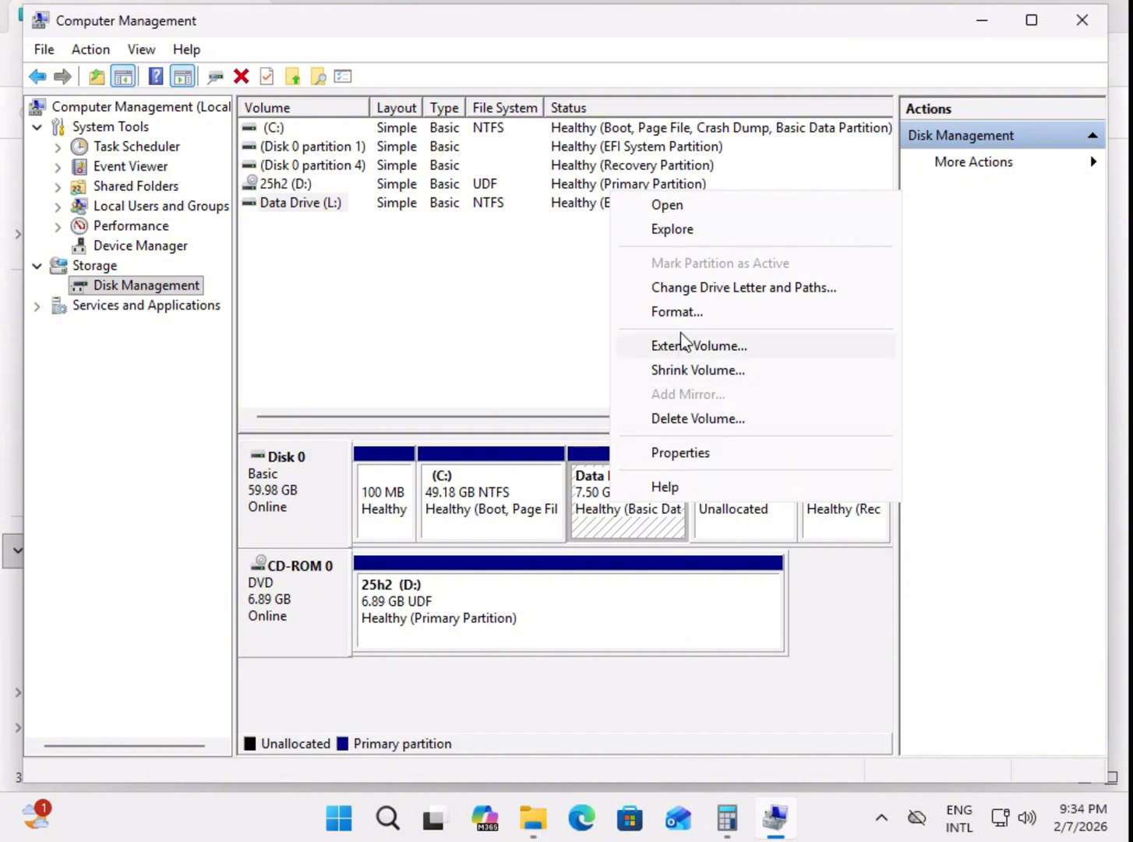
left_click(679, 420)
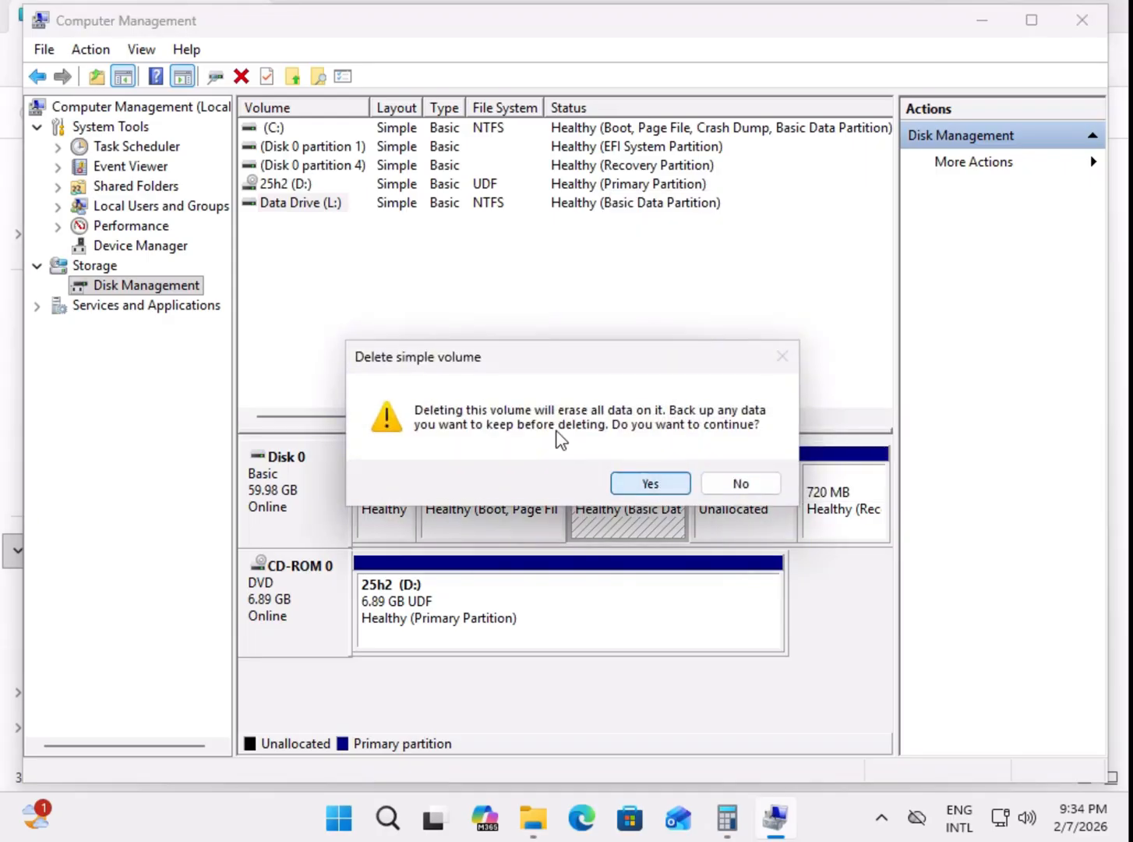
left_click(660, 482)
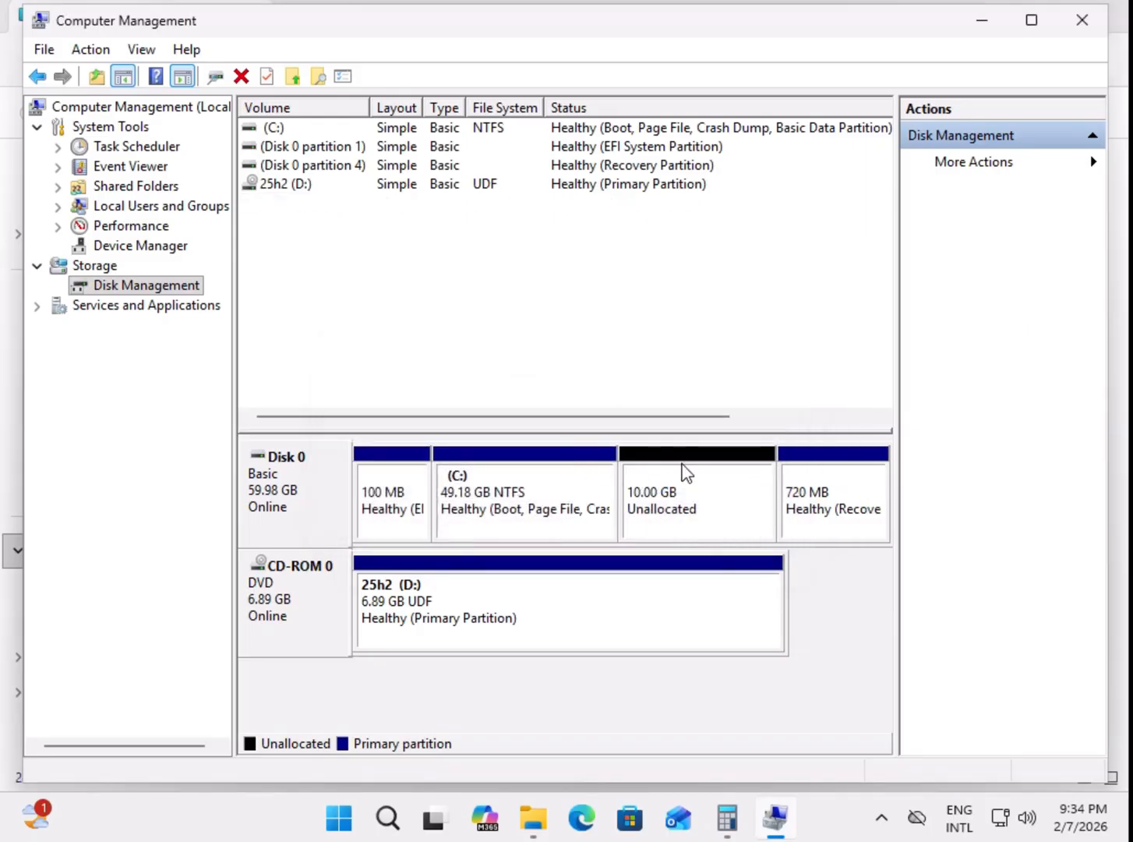
Step: Check whether C: can be extended into the unallocated space directly beside it on Disk 0
left_click(672, 518)
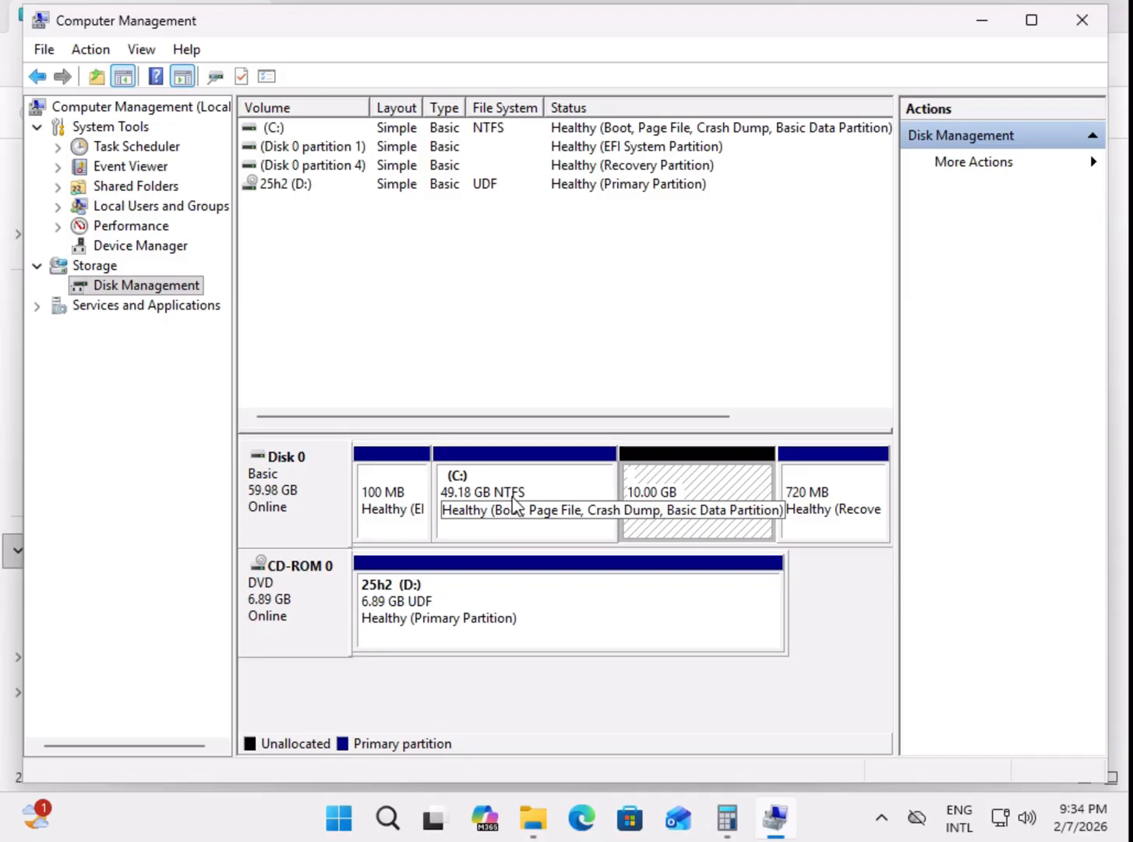
left_click(534, 495)
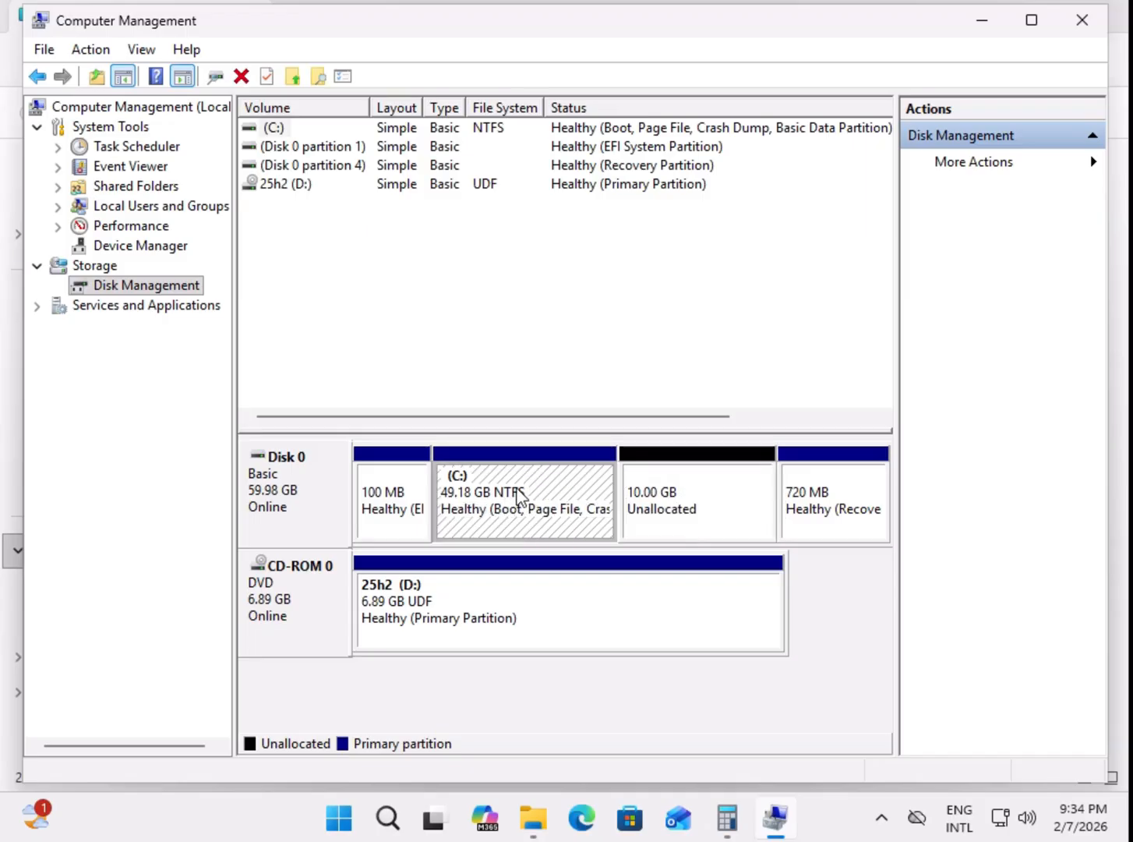
right_click(529, 496)
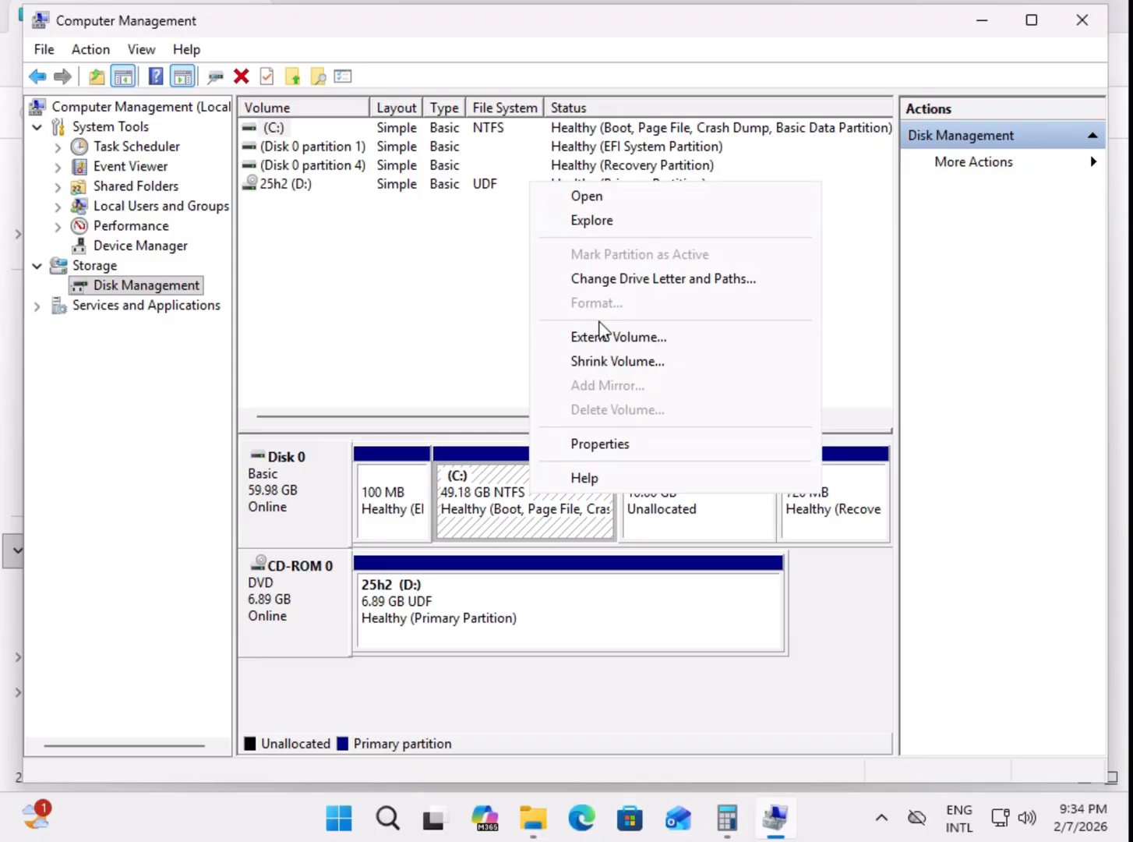
left_click(661, 499)
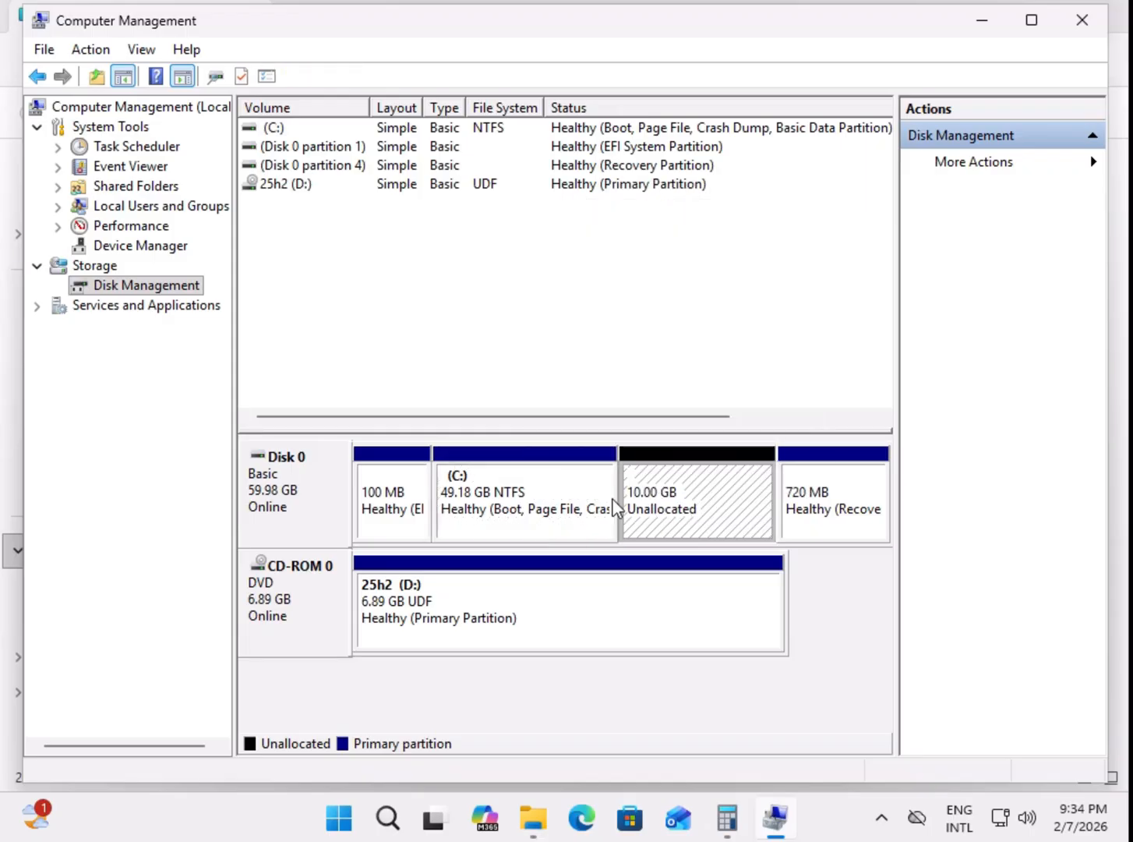
left_click(543, 508)
right_click(542, 508)
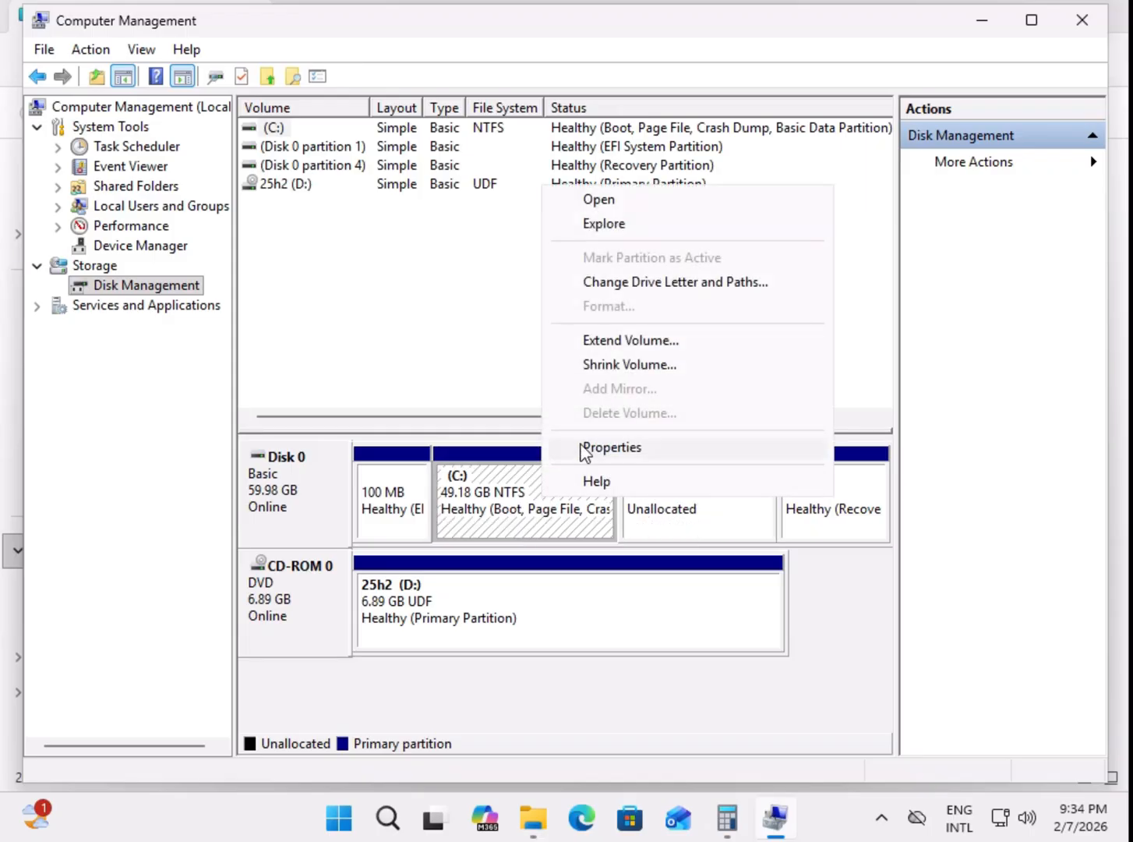
left_click(662, 519)
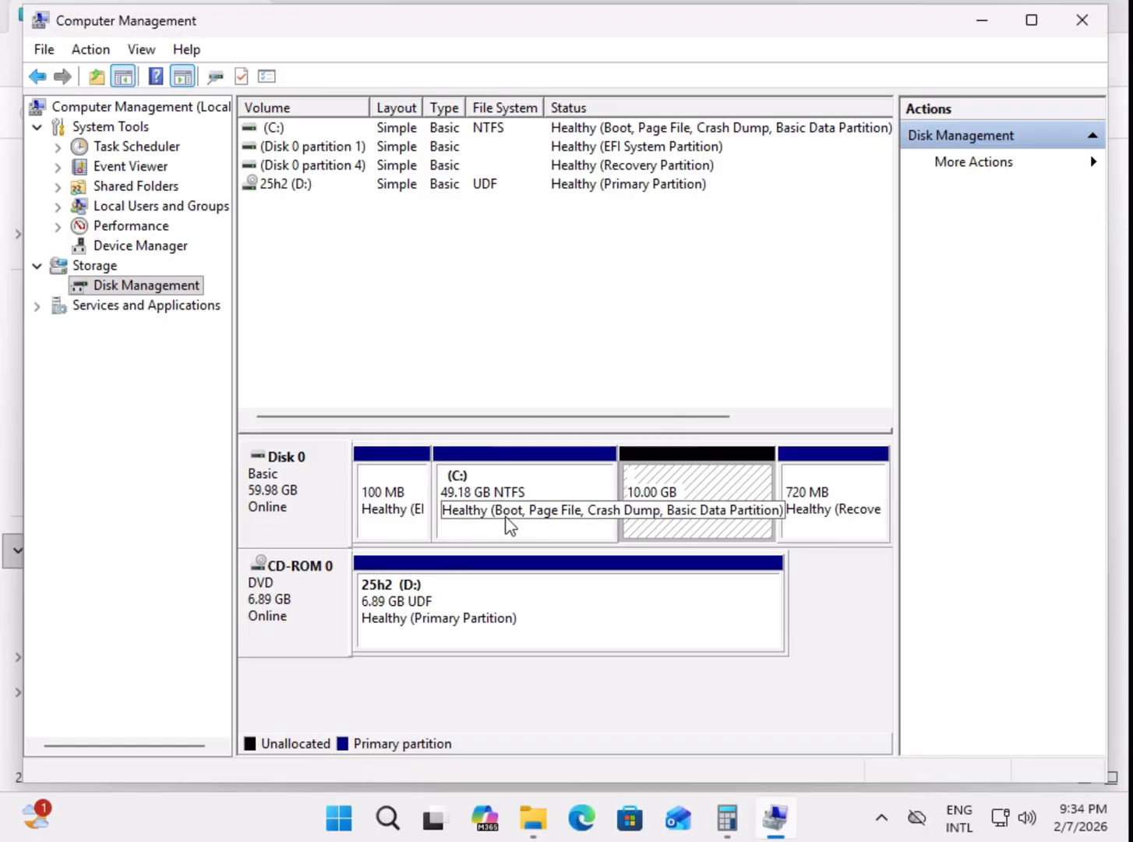
Step: Start the Extend Volume Wizard for C: and proceed to the disk and space selection
left_click(546, 502)
right_click(559, 494)
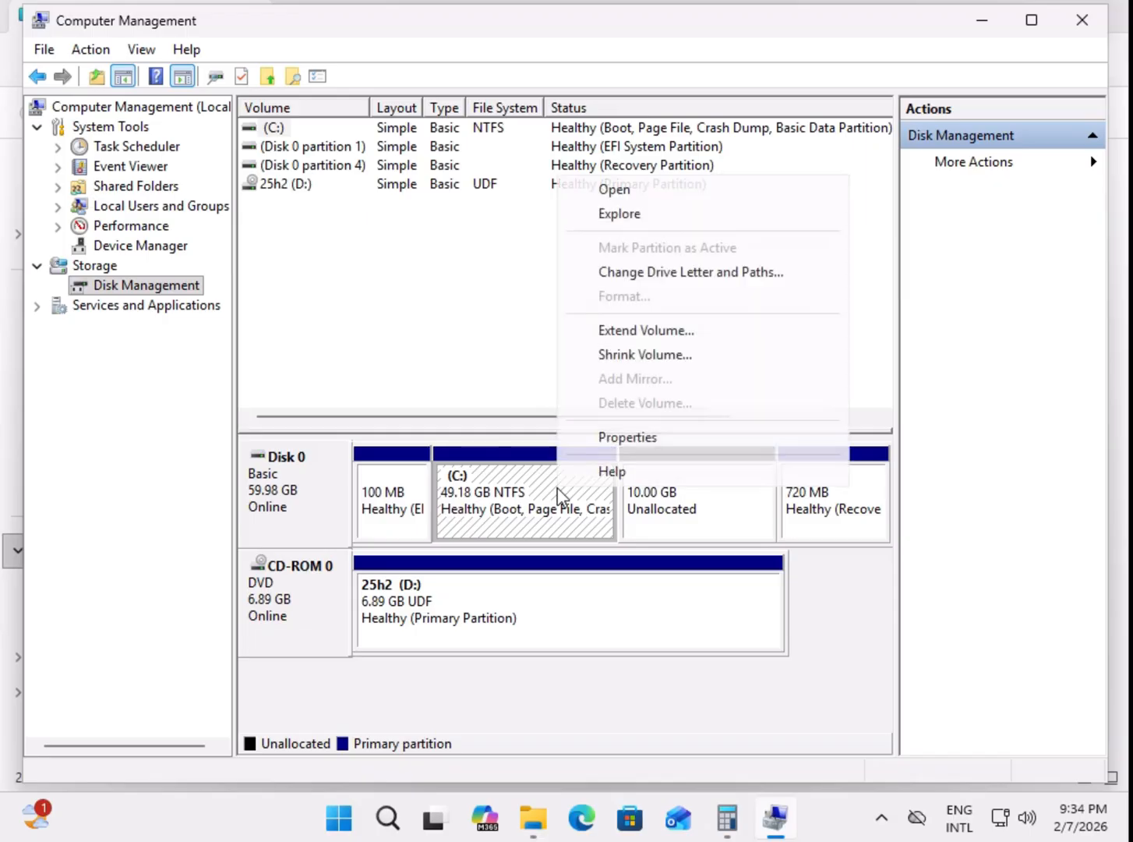
left_click(640, 333)
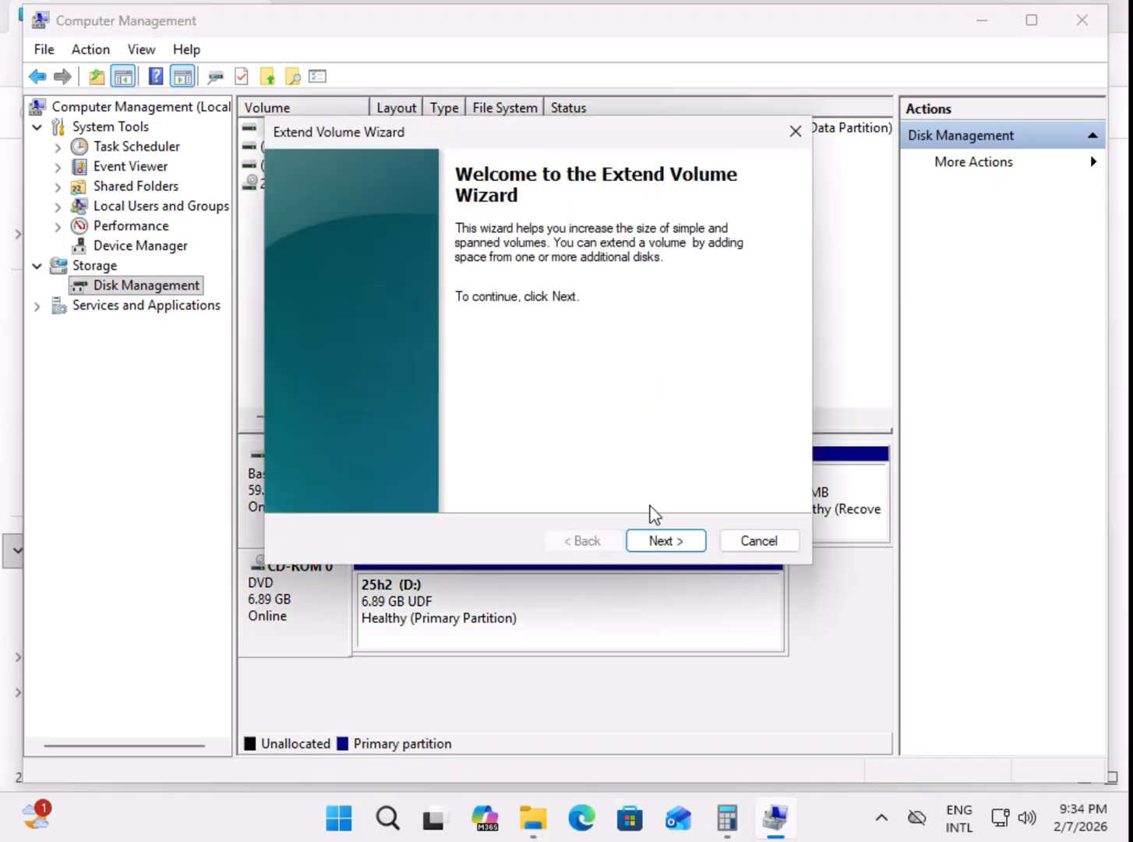
left_click(663, 541)
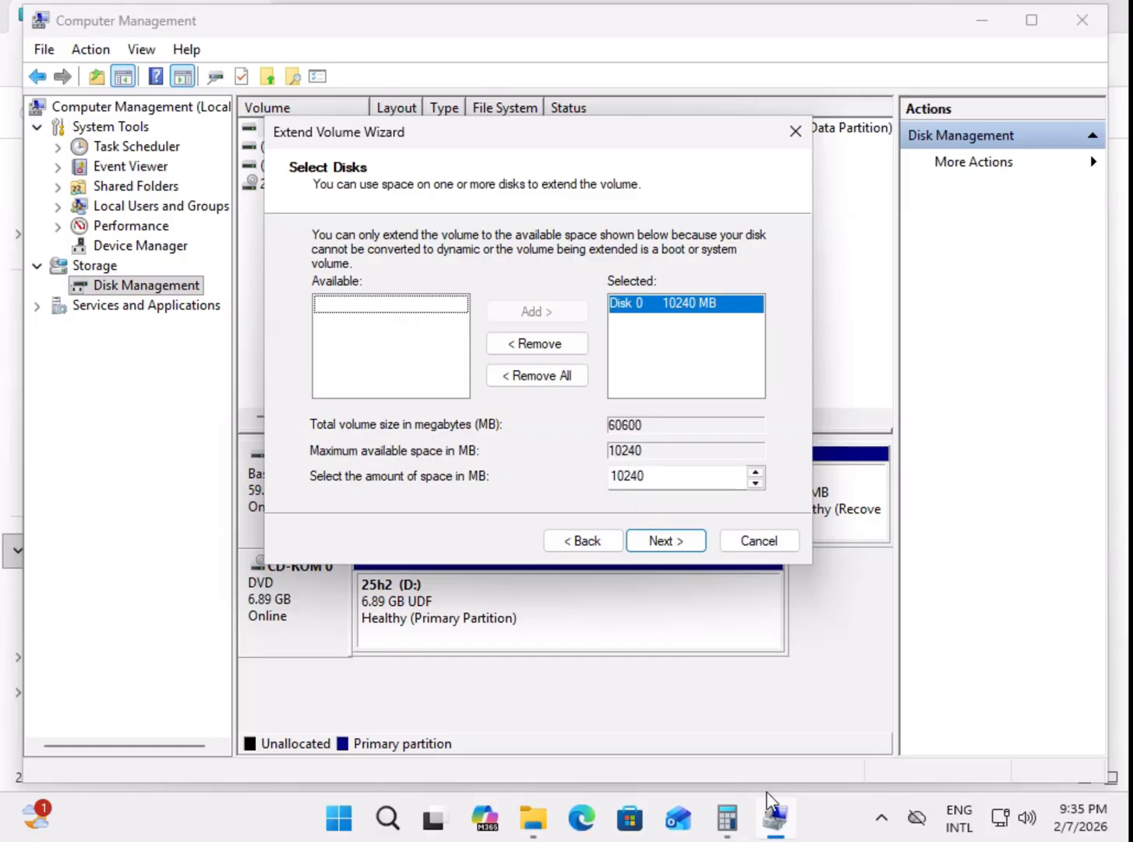
Step: Switch to Calculator and compute 10240 ÷ 2 to find half of the available space in megabytes
left_click(733, 820)
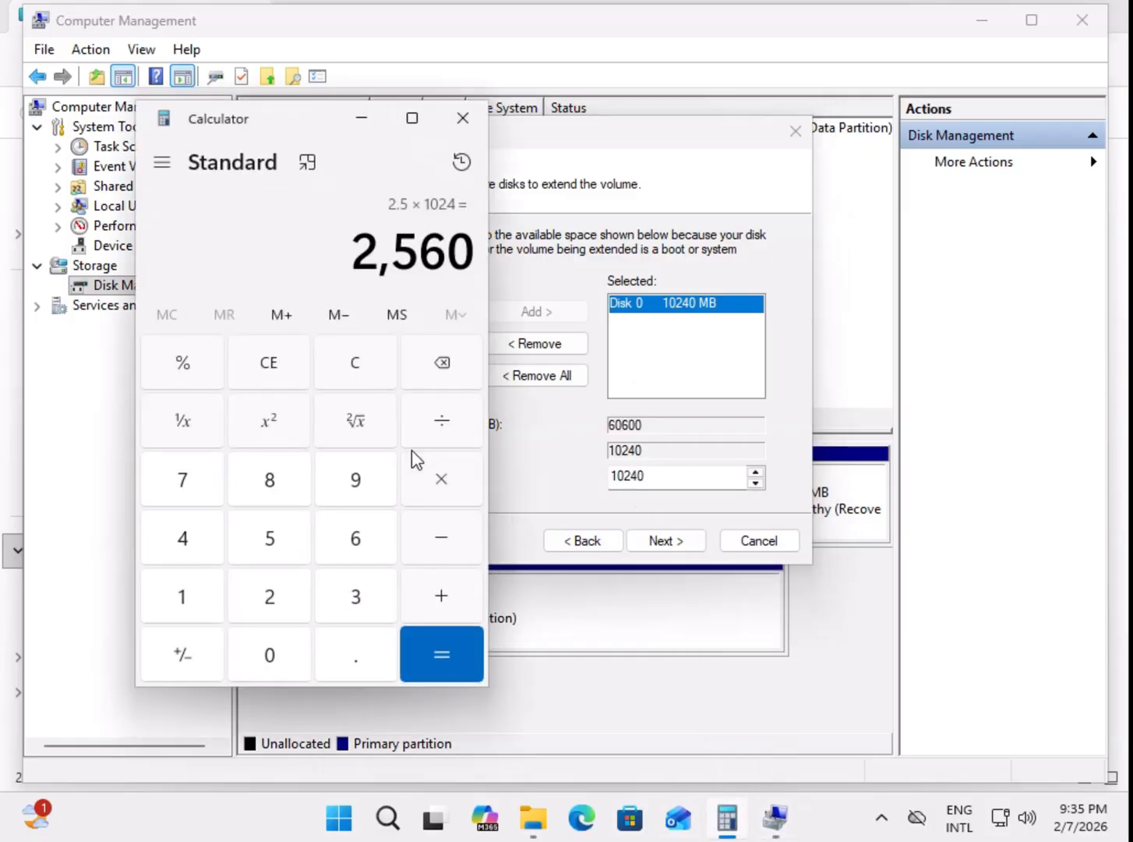
left_click(273, 368)
left_click(196, 604)
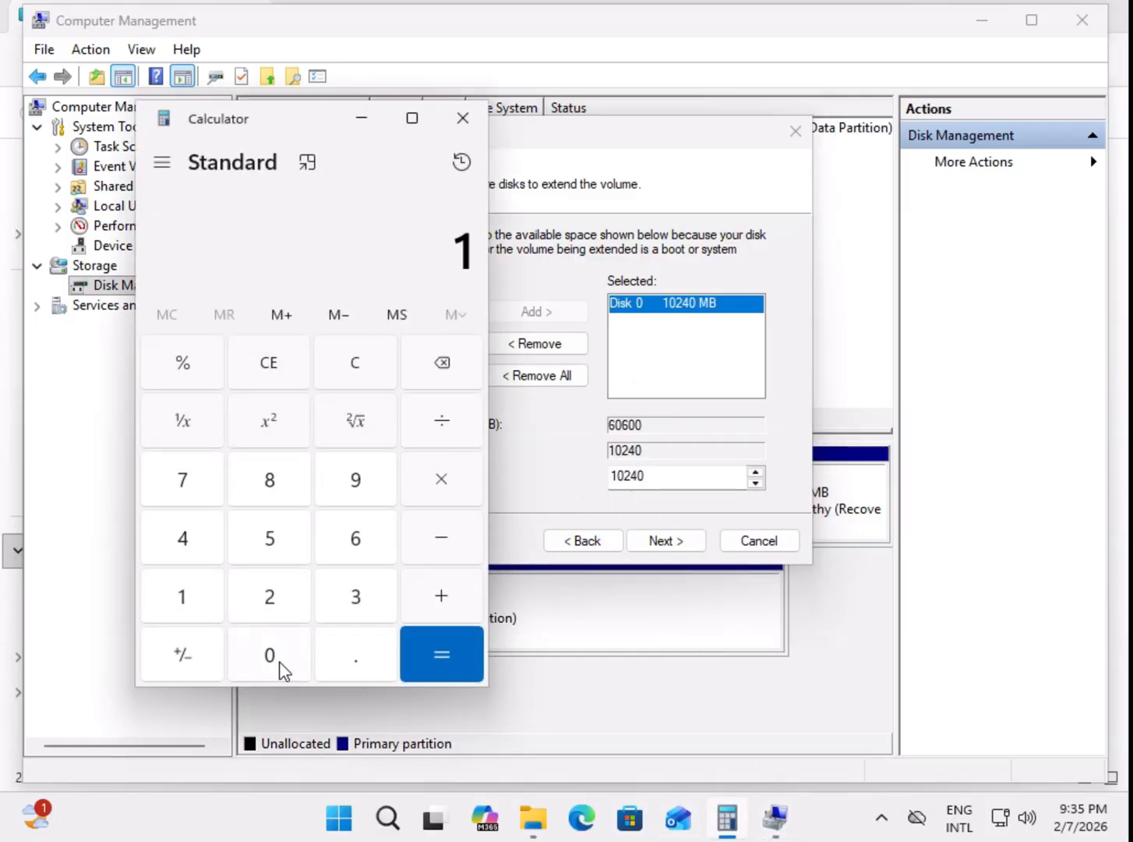
left_click(279, 664)
left_click(271, 600)
left_click(193, 539)
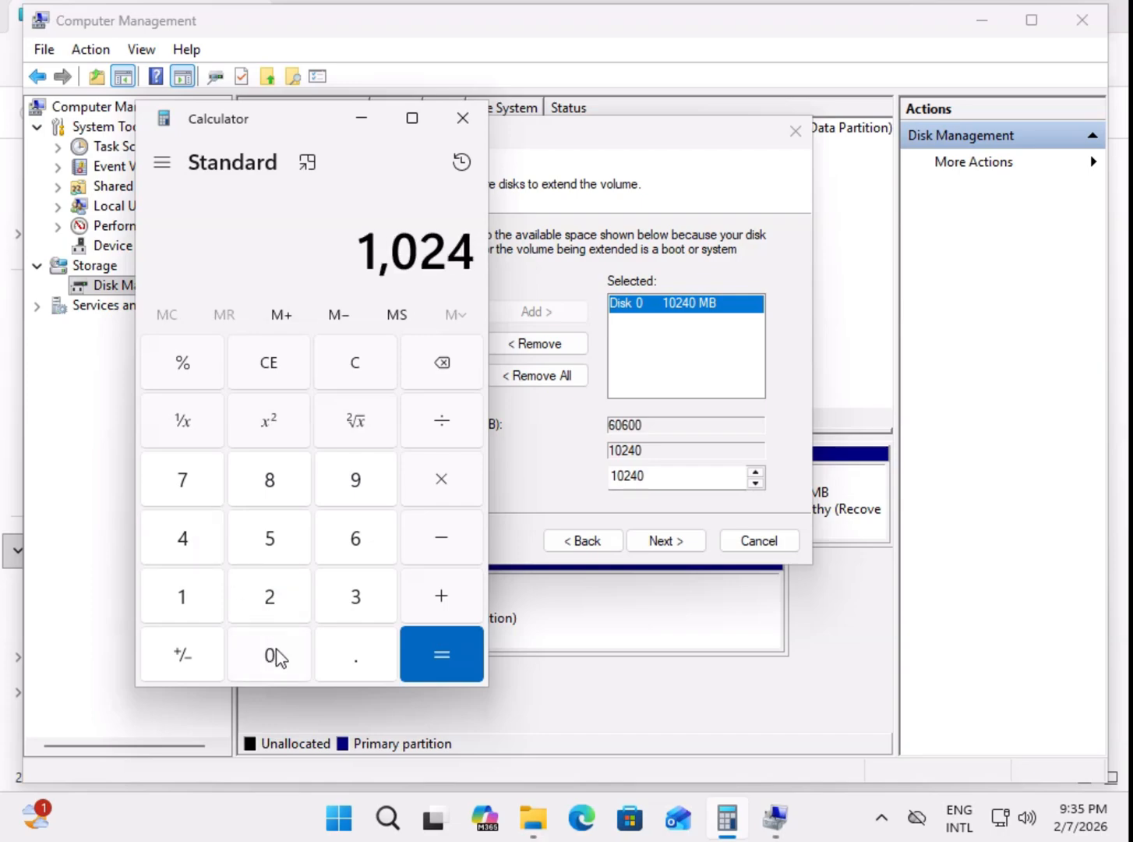
left_click(277, 659)
left_click(452, 424)
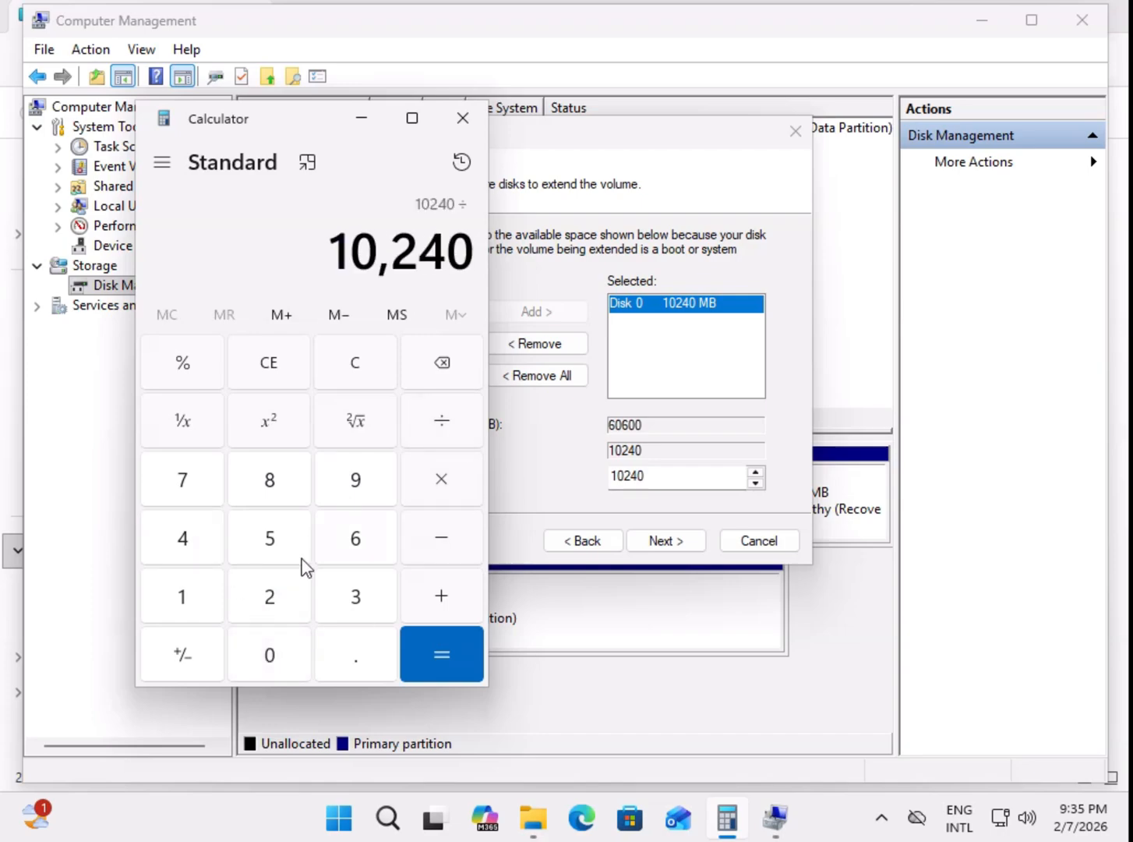
left_click(289, 607)
left_click(461, 656)
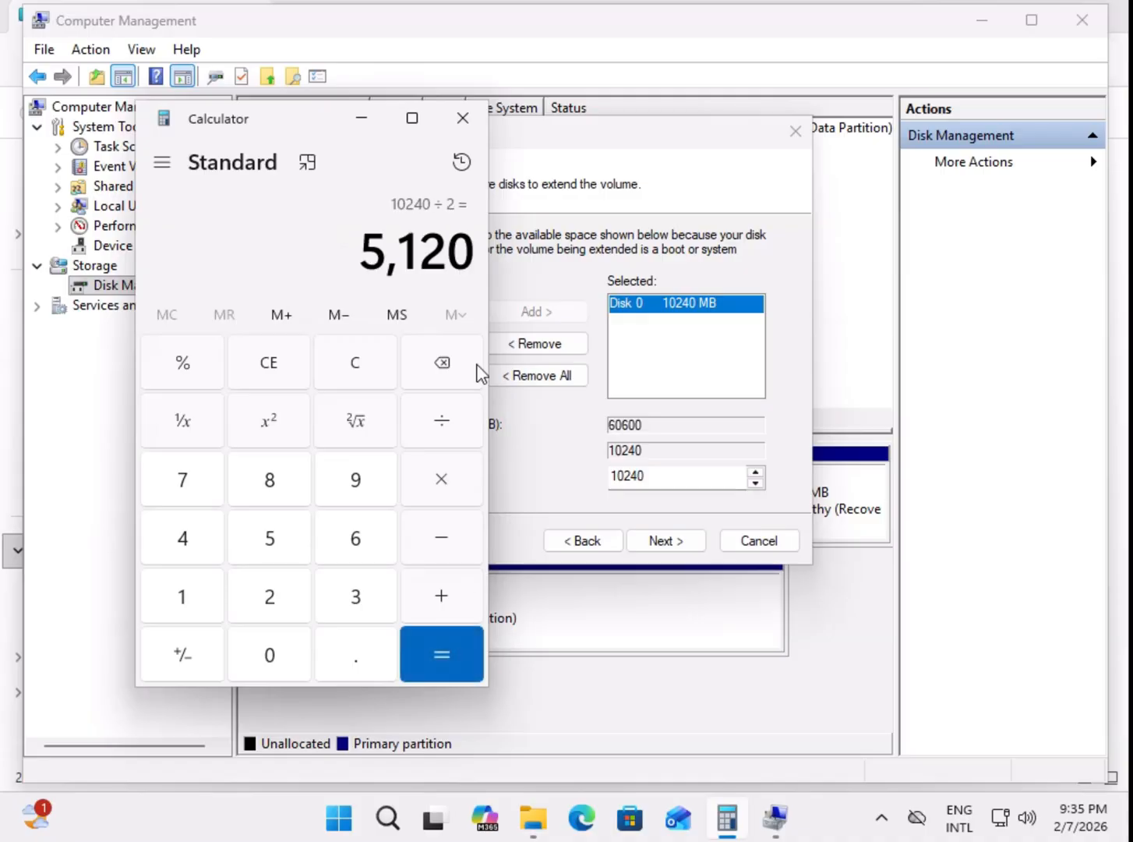
Step: Set the amount of space for extending C: to 5120 MB from Disk 0 and complete the extension
left_click(652, 476)
left_click_drag(681, 476, 563, 492)
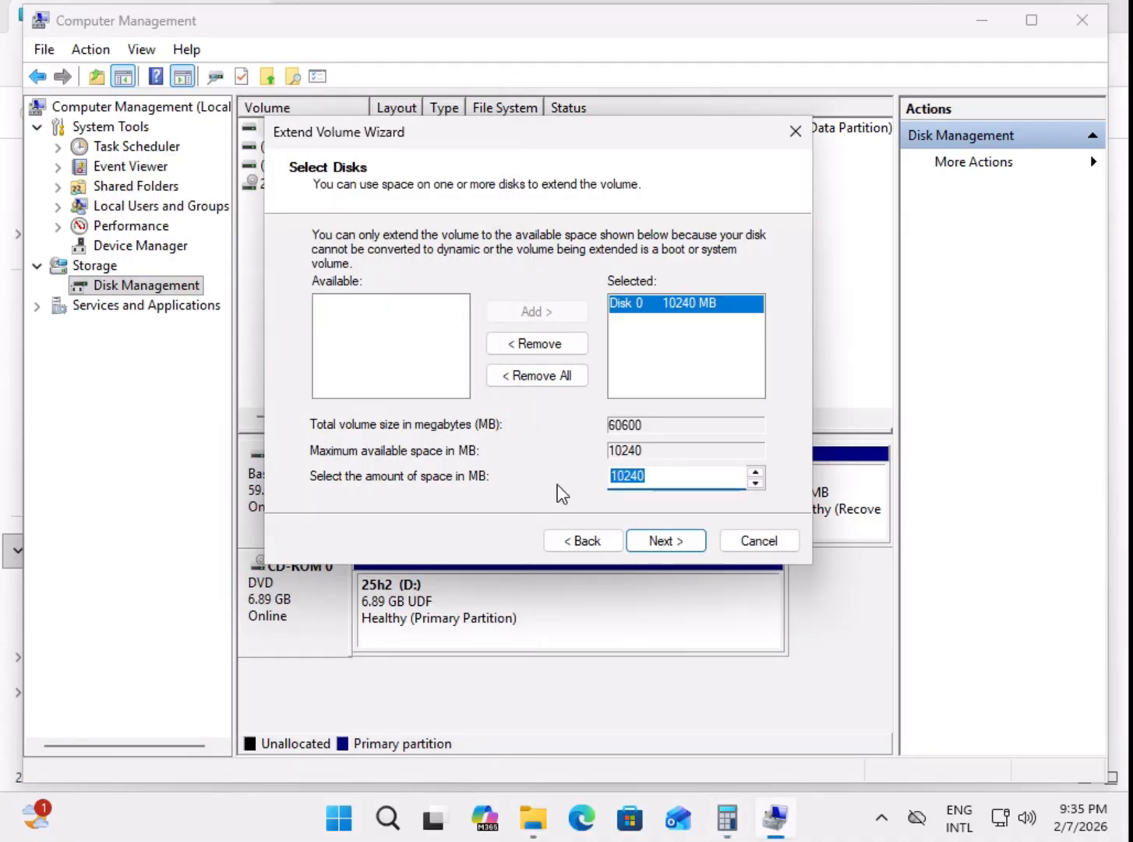
type("5")
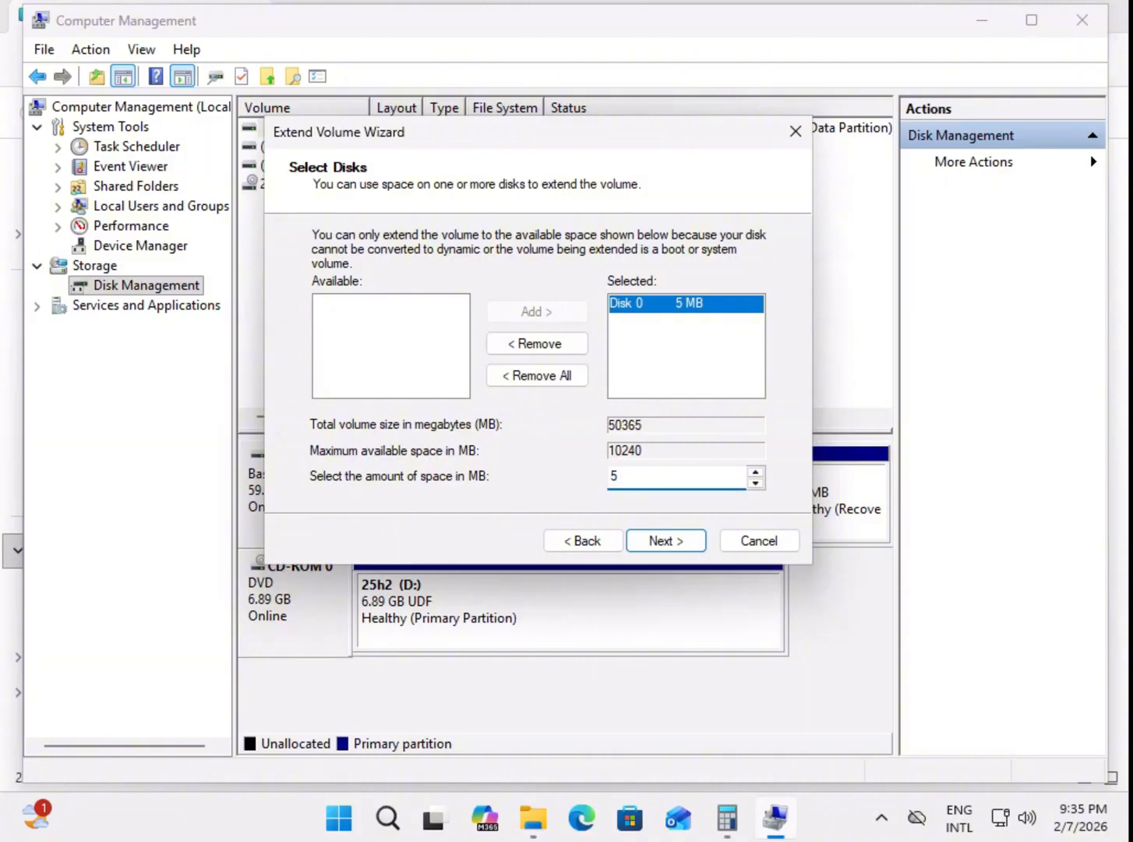
type("120")
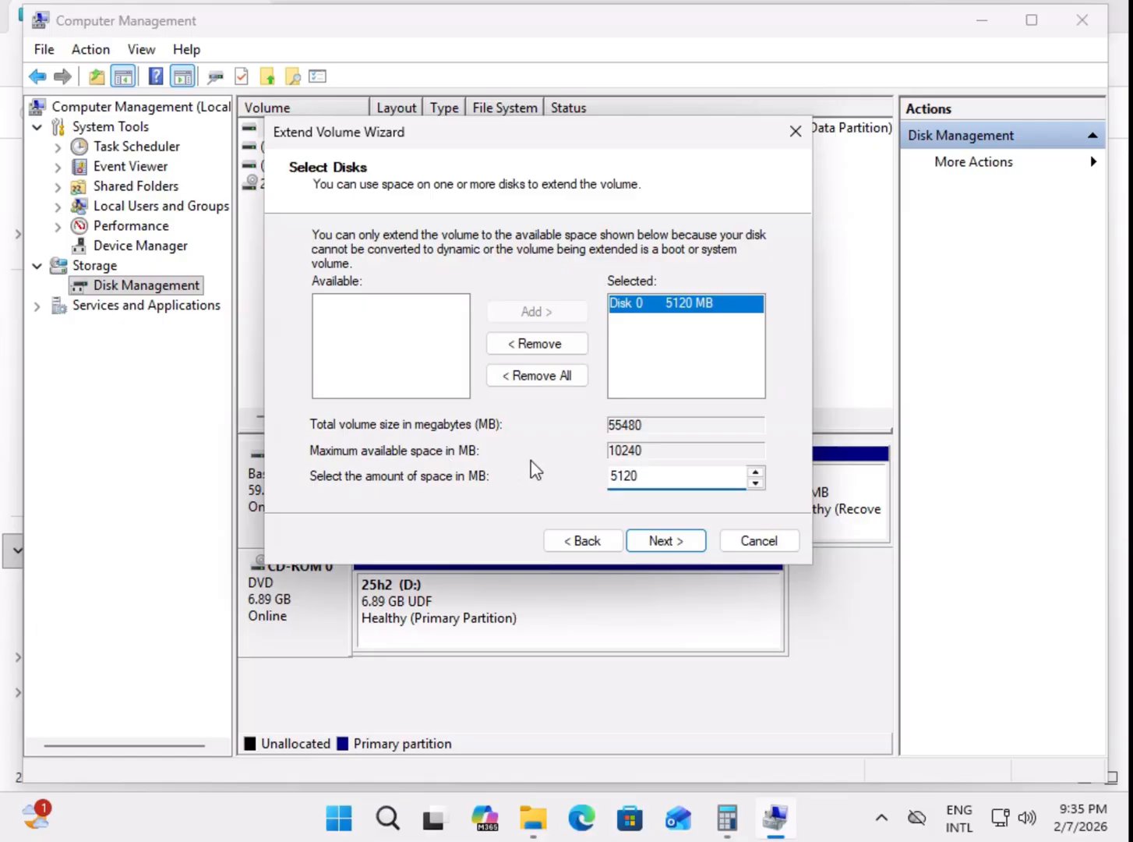
left_click(668, 546)
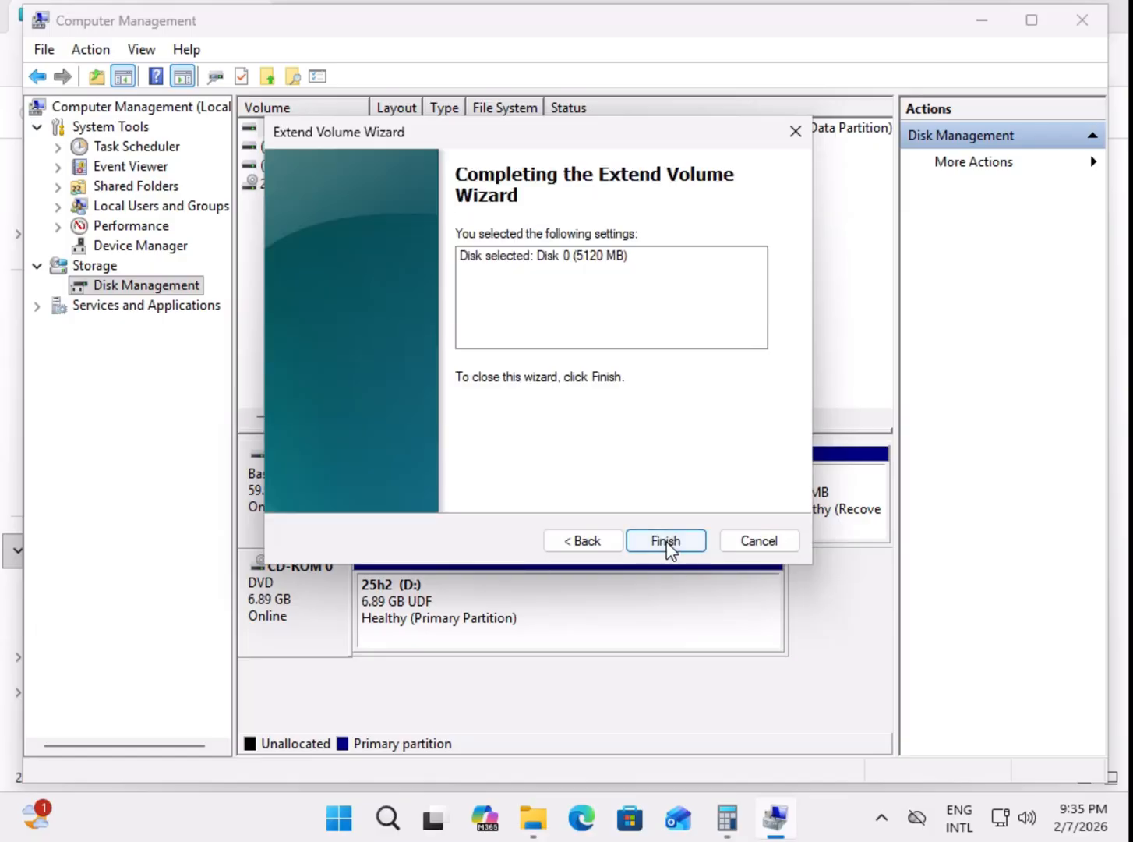
left_click(667, 544)
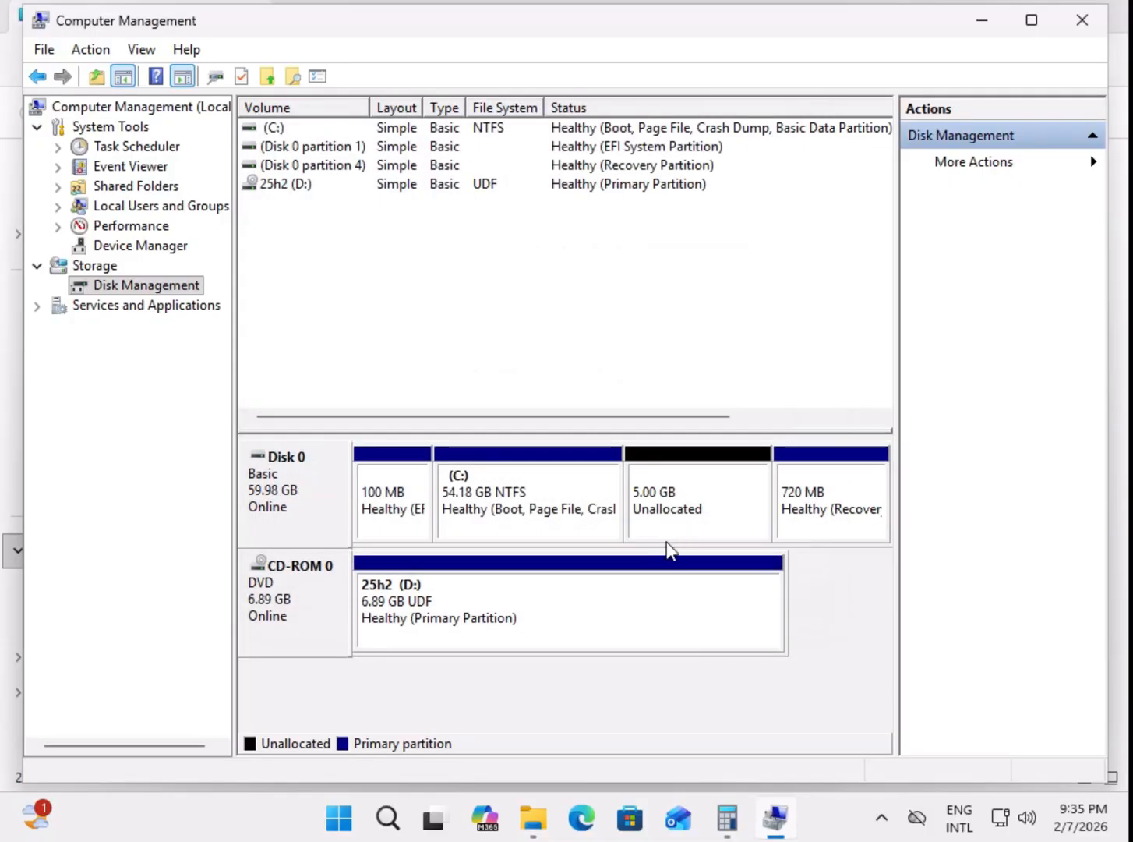
Step: Select the remaining unallocated space on Disk 0, and bring up the Local Disk (C:) properties to review its capacity
left_click(663, 502)
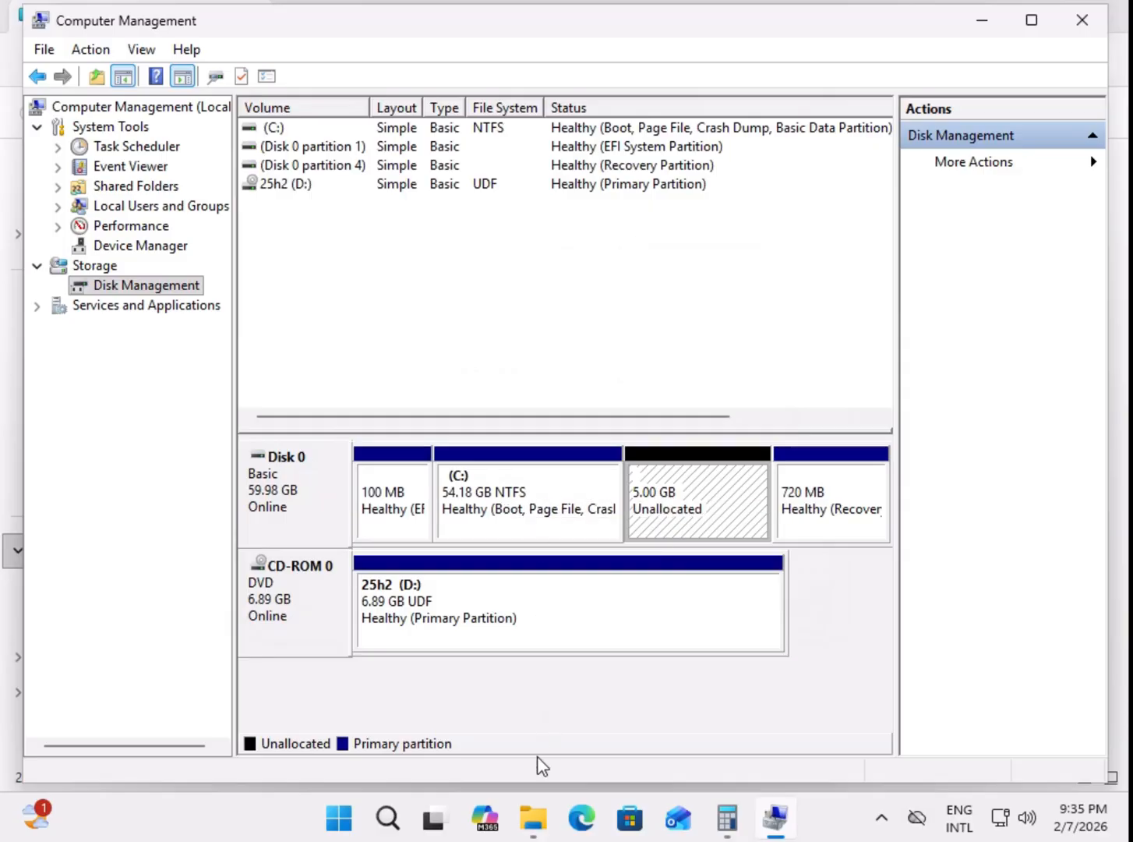
mouse_move(543, 825)
left_click(619, 708)
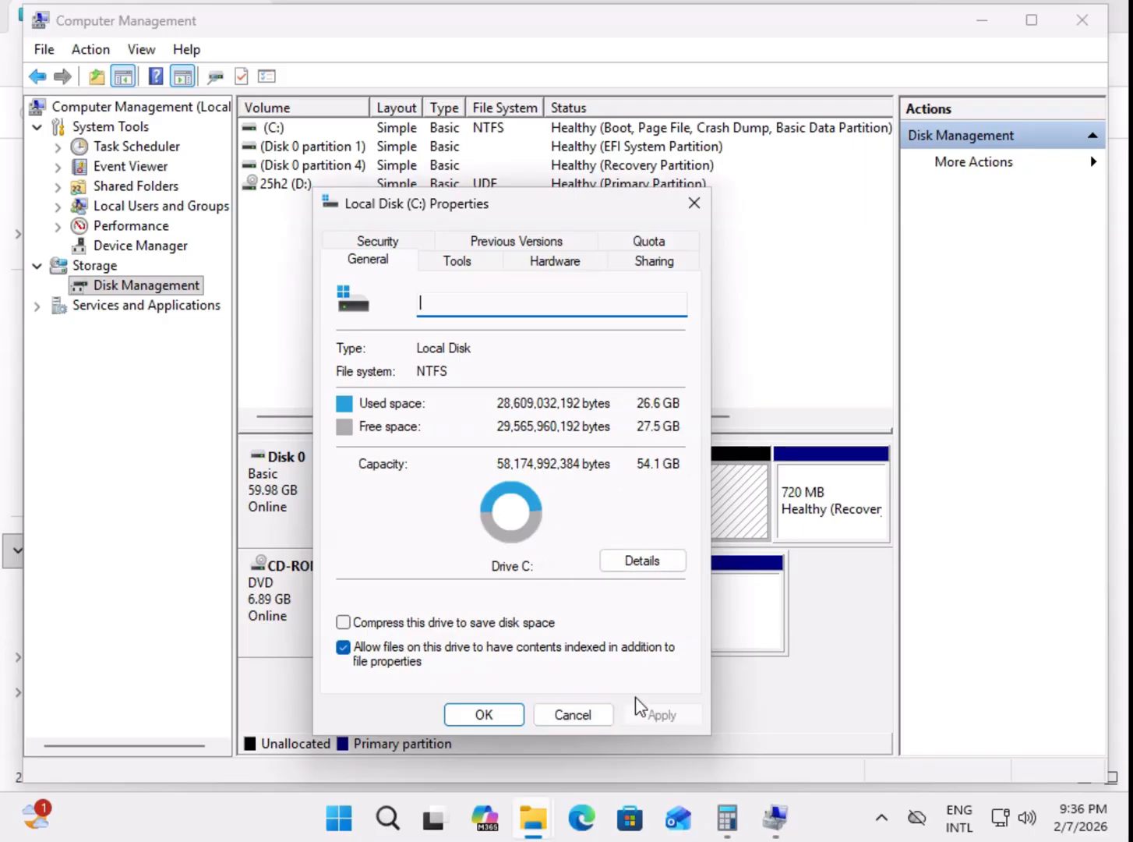
Step: Close the C: properties and start a new simple volume of 5120 MB in the unallocated space on Disk 0
key("Escape")
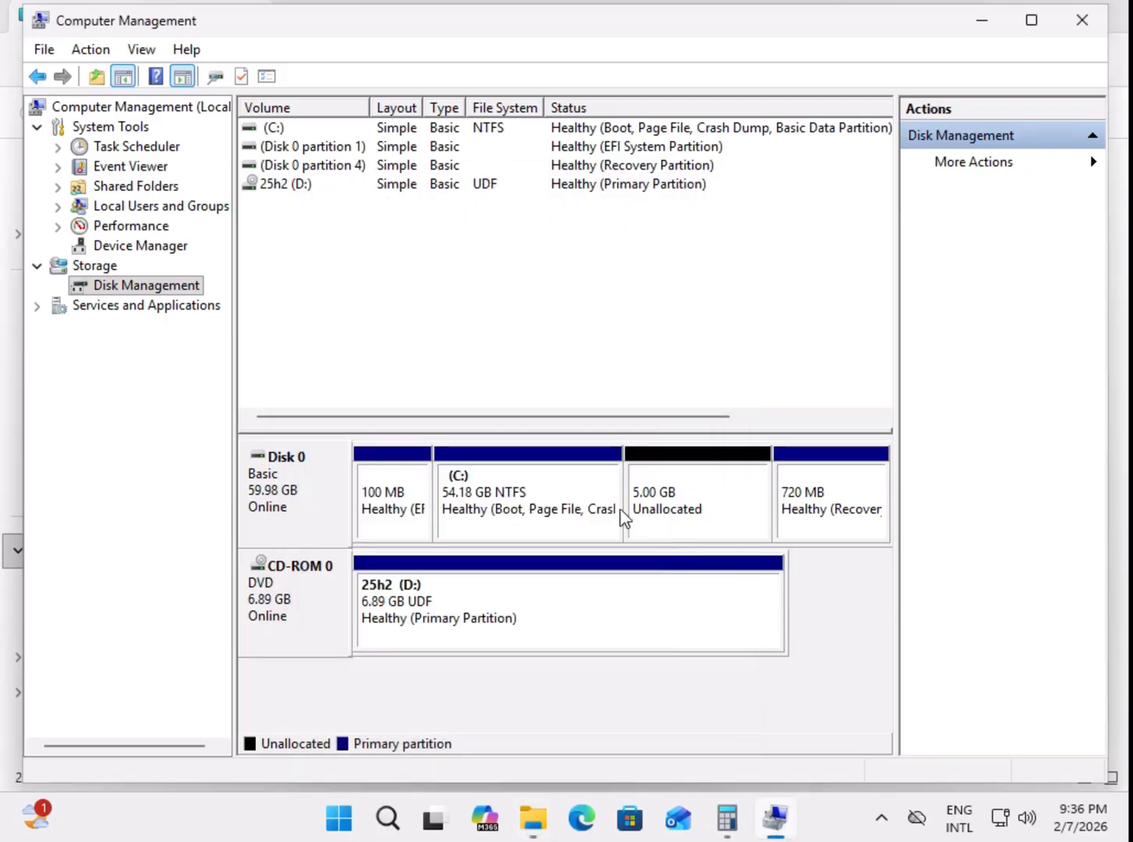
right_click(694, 508)
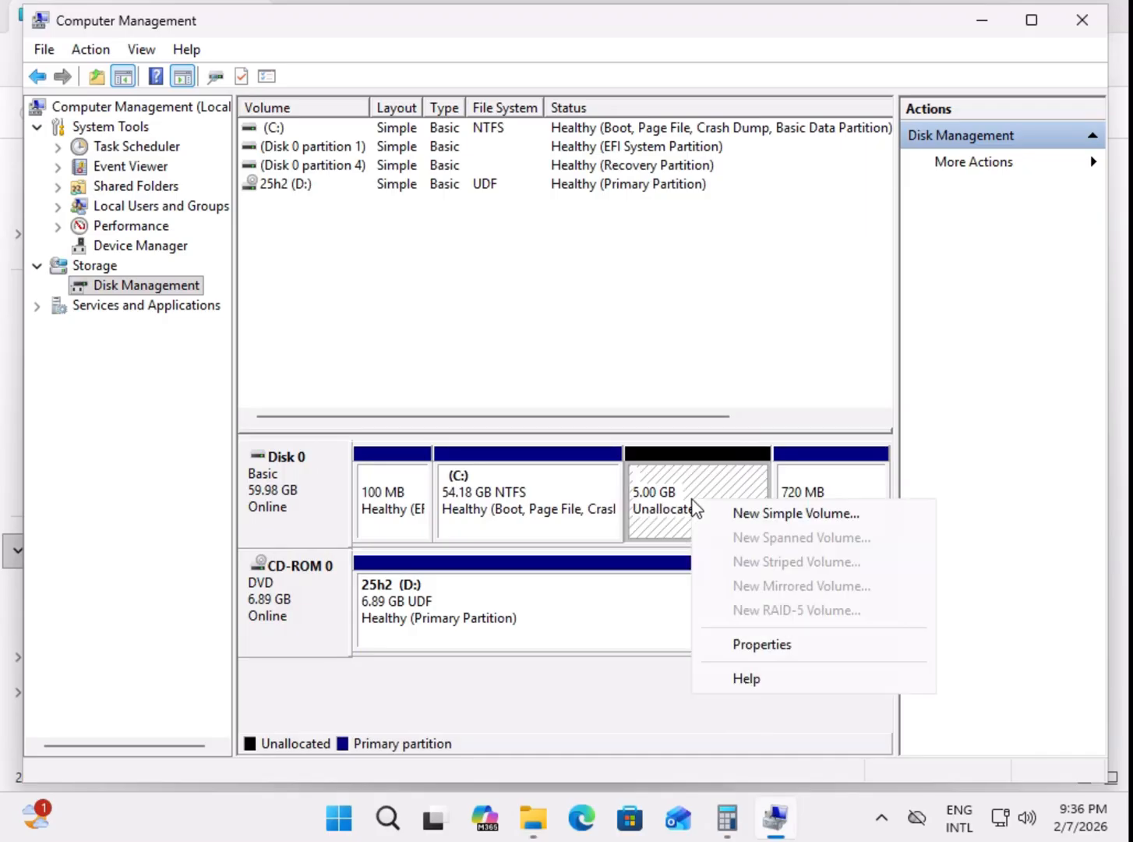
left_click(753, 515)
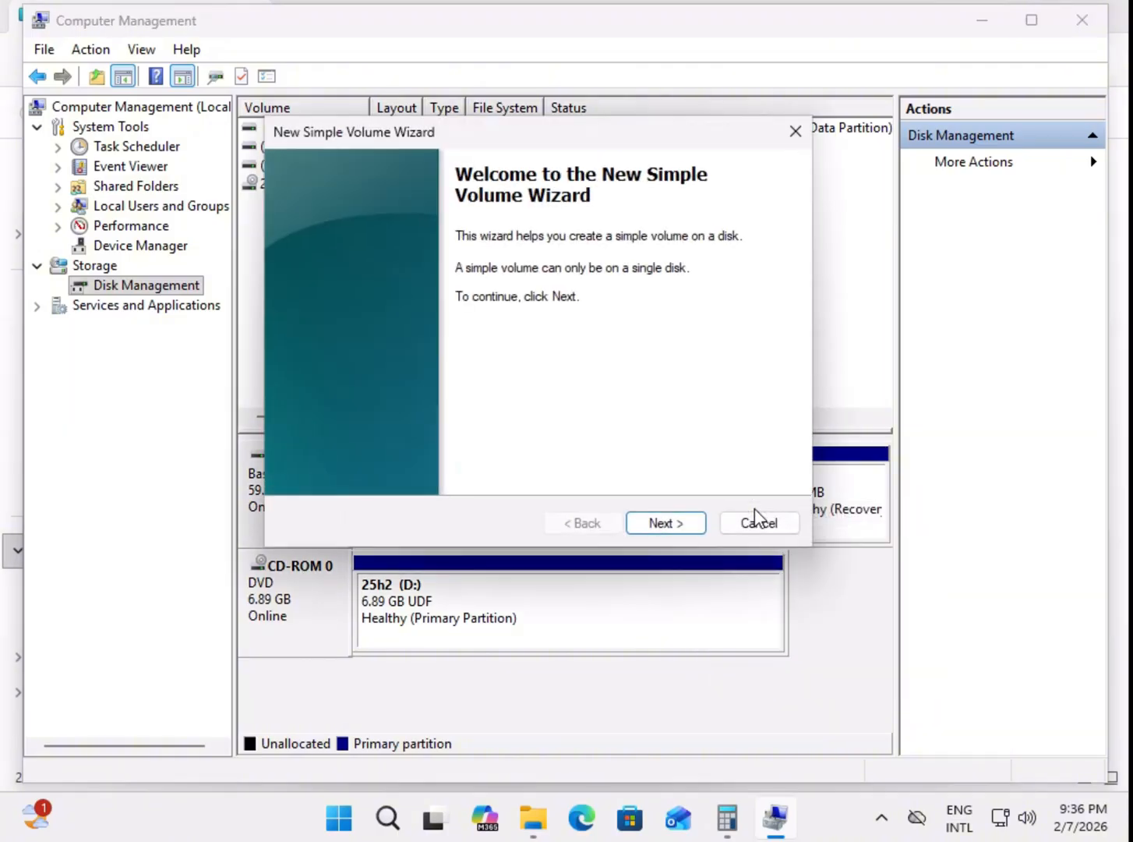
left_click(677, 519)
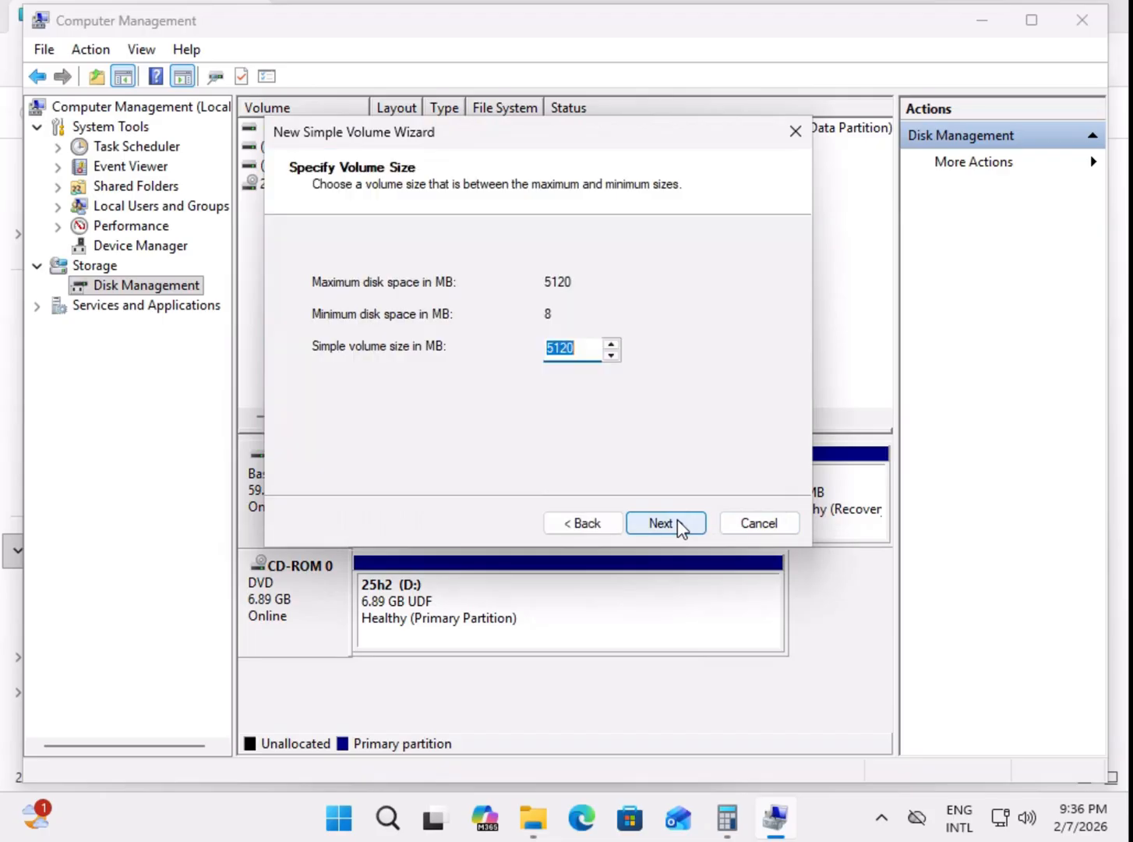
left_click(674, 529)
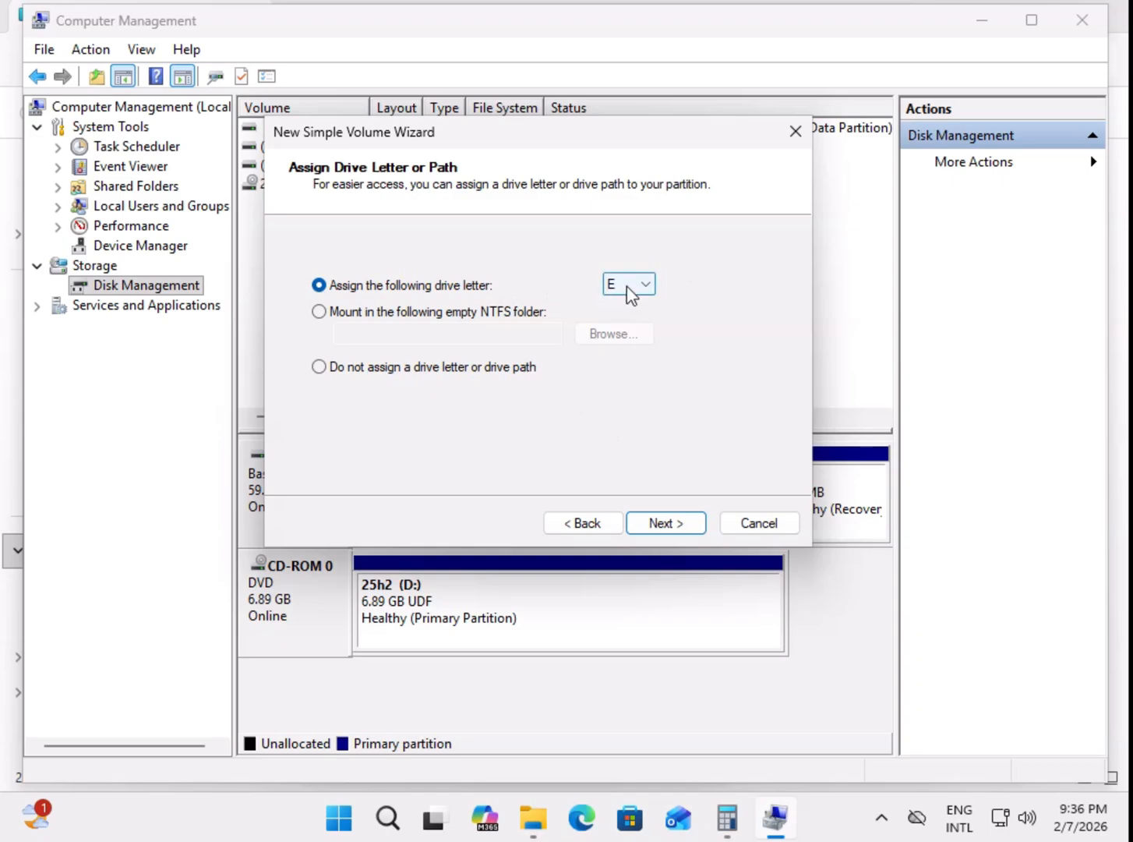
Step: Assign drive letter E, quick-format the volume as NTFS with default allocation unit size and label New Volume, and finish the wizard
left_click(648, 285)
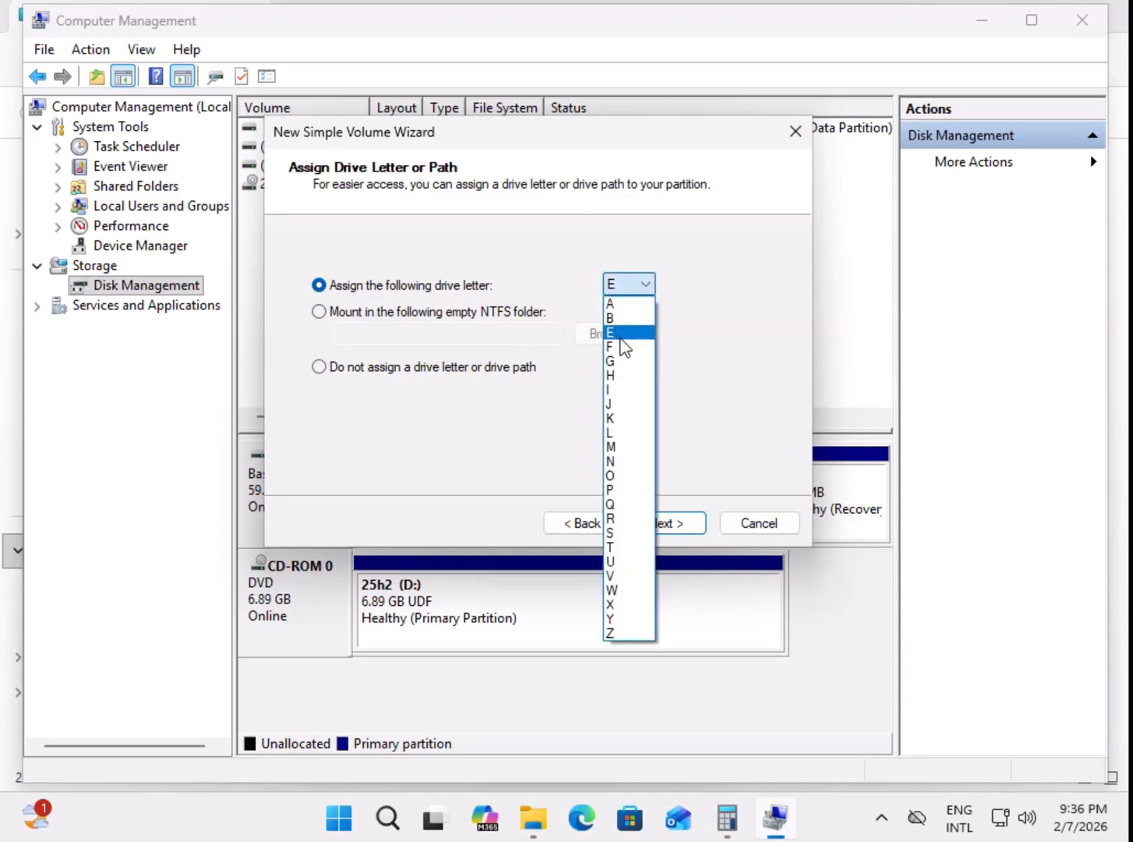
left_click(630, 334)
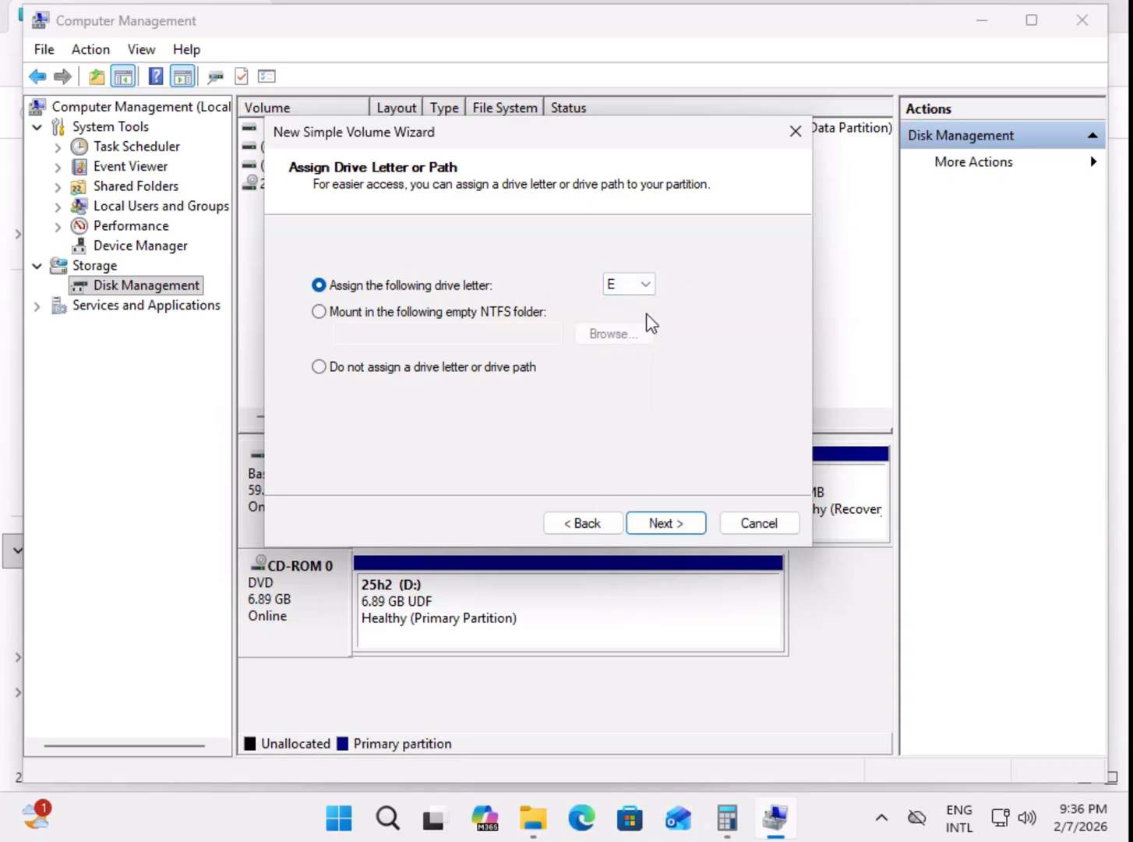
left_click(665, 522)
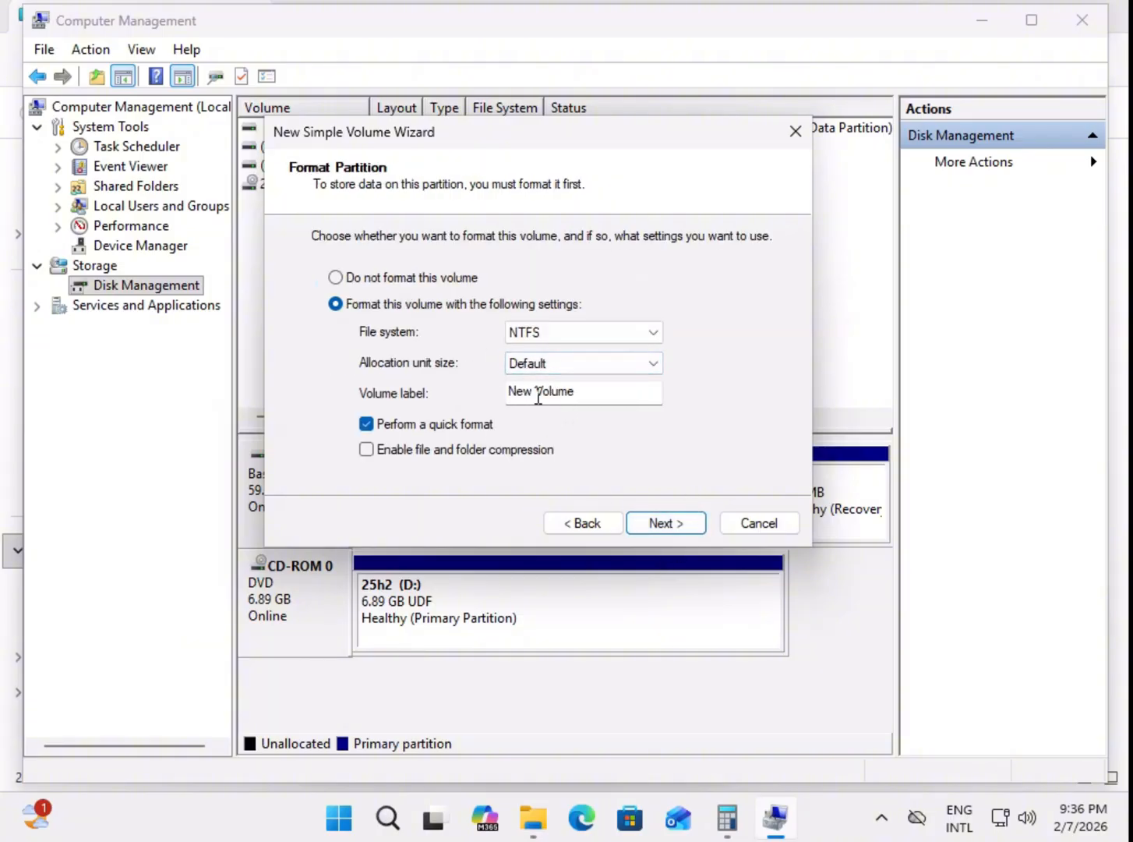
left_click(585, 392)
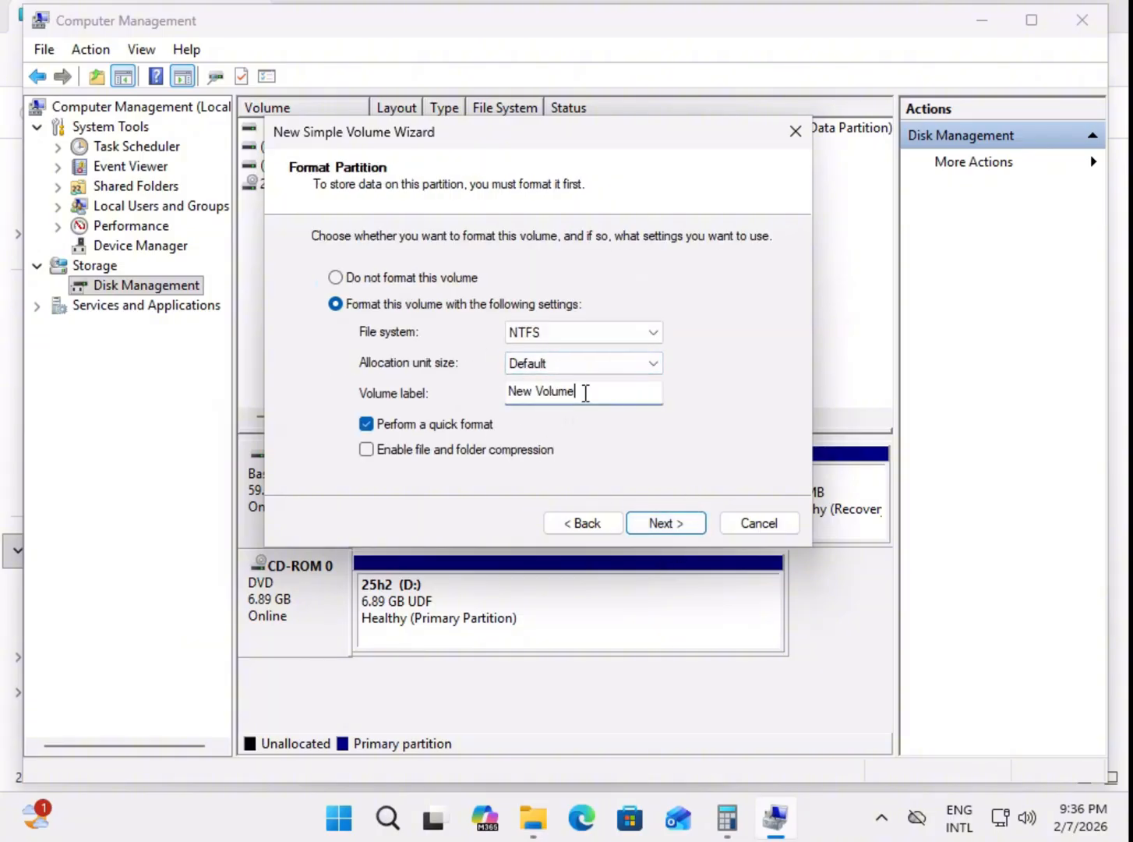
left_click(666, 523)
left_click(667, 523)
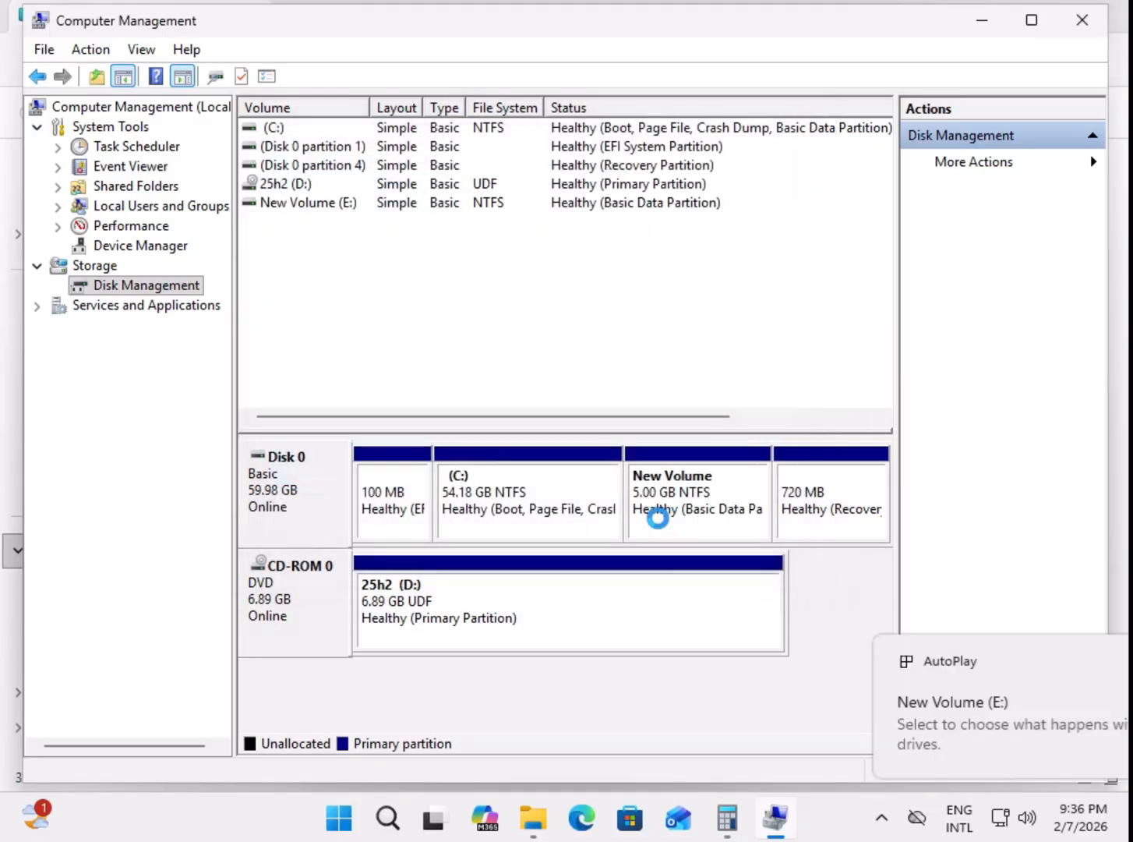
Step: Dismiss the AutoPlay choices for New Volume (E:) and switch to File Explorer to review the drives in This PC
left_click(826, 725)
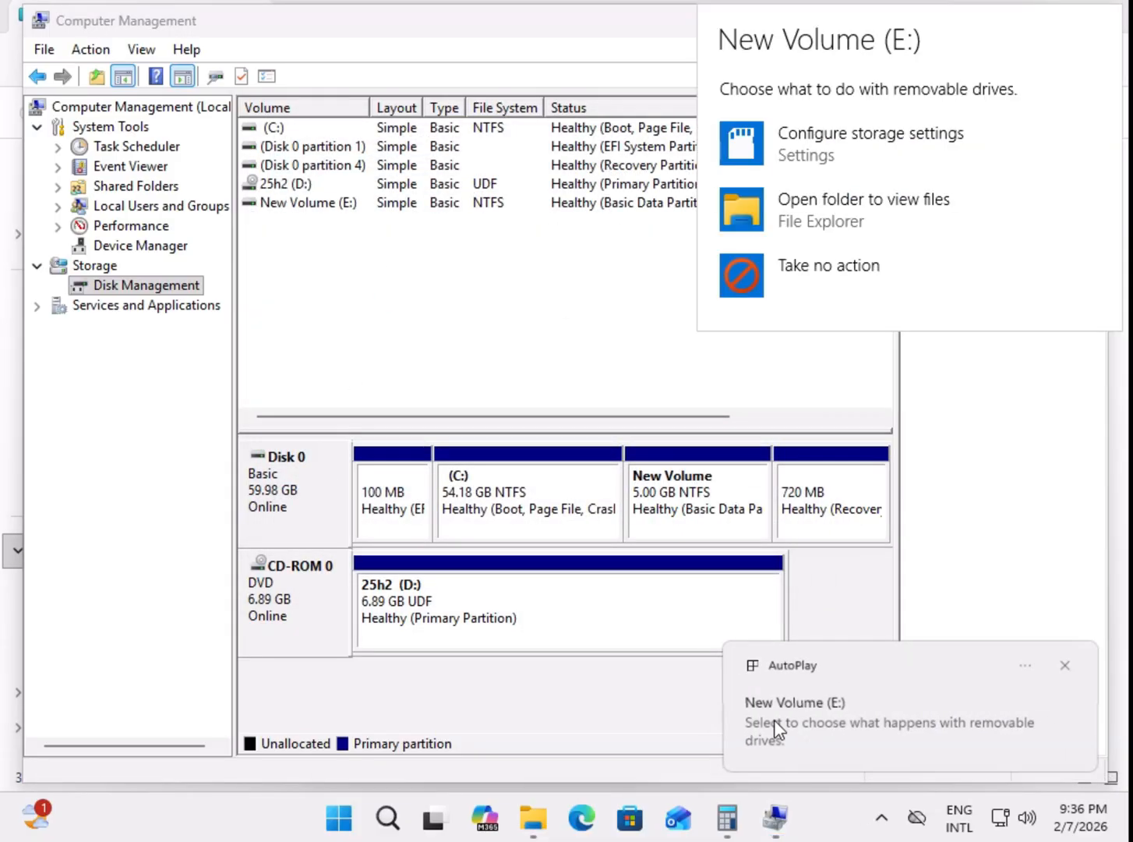
left_click(586, 684)
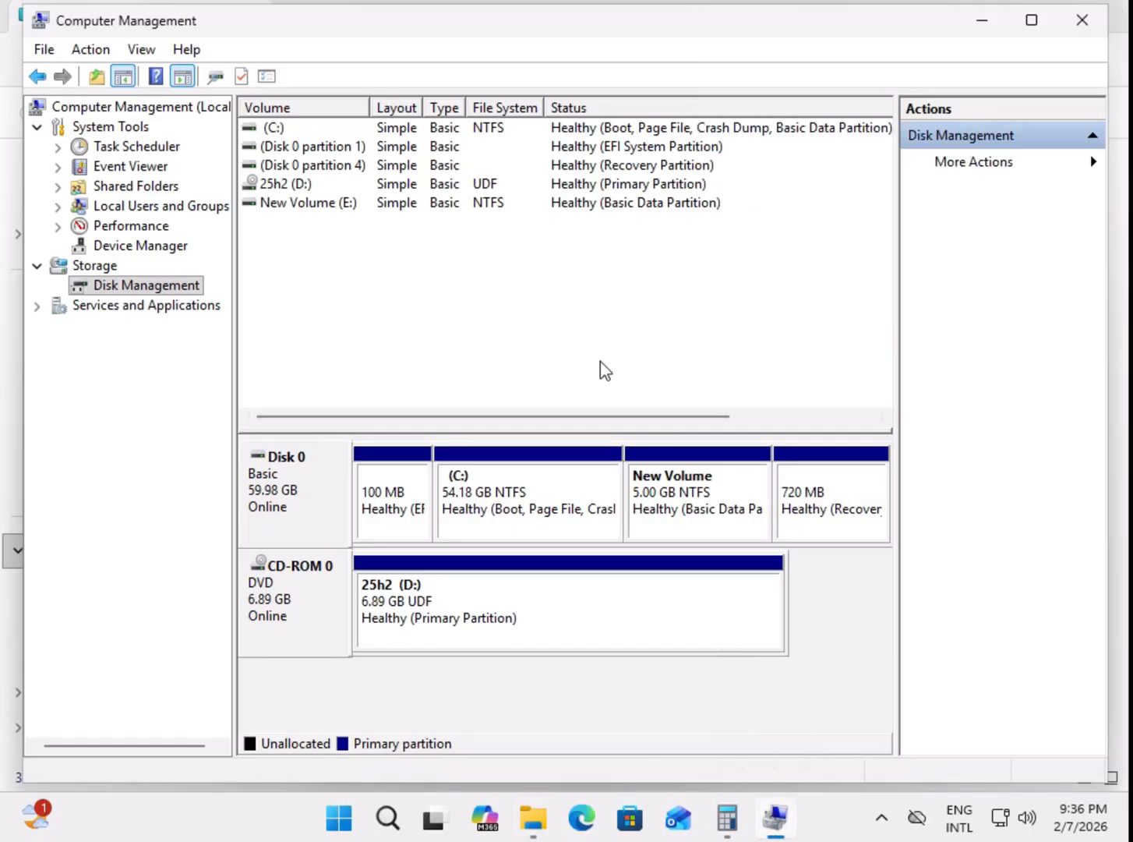
left_click(533, 821)
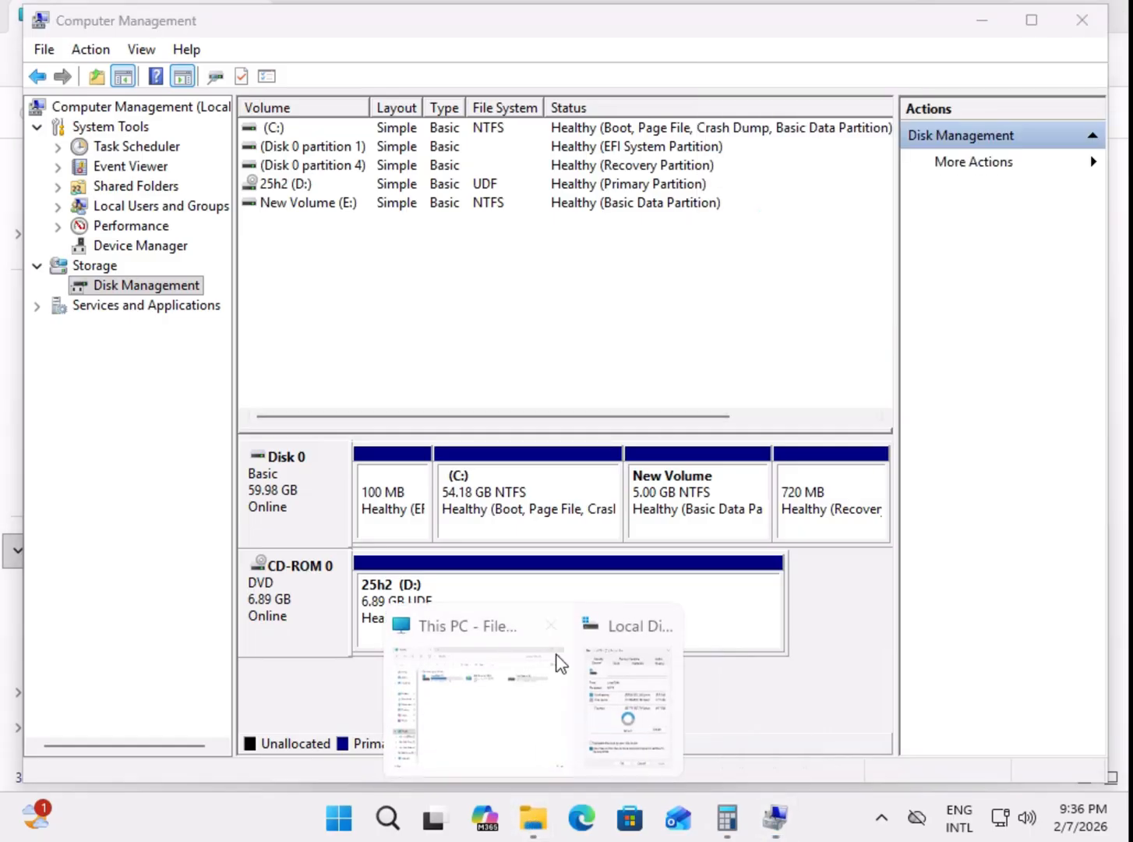
left_click(505, 715)
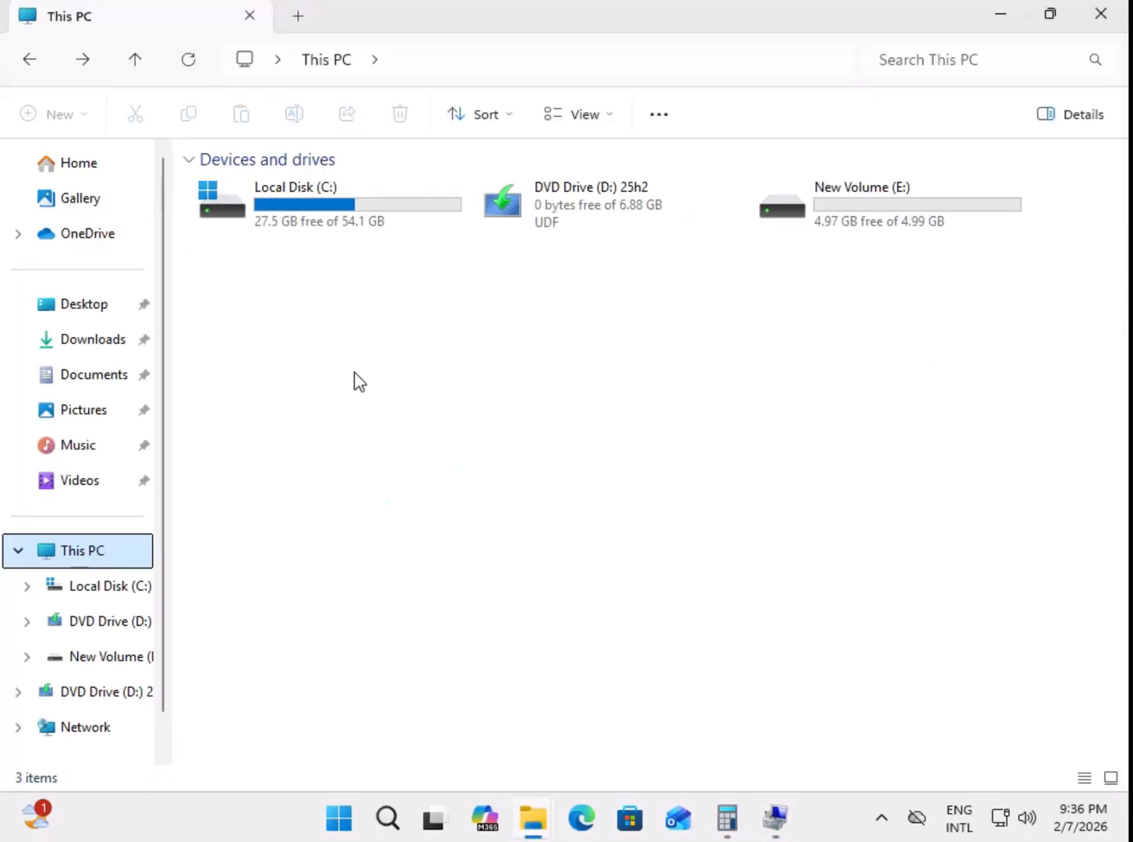
right_click(425, 319)
key("Escape")
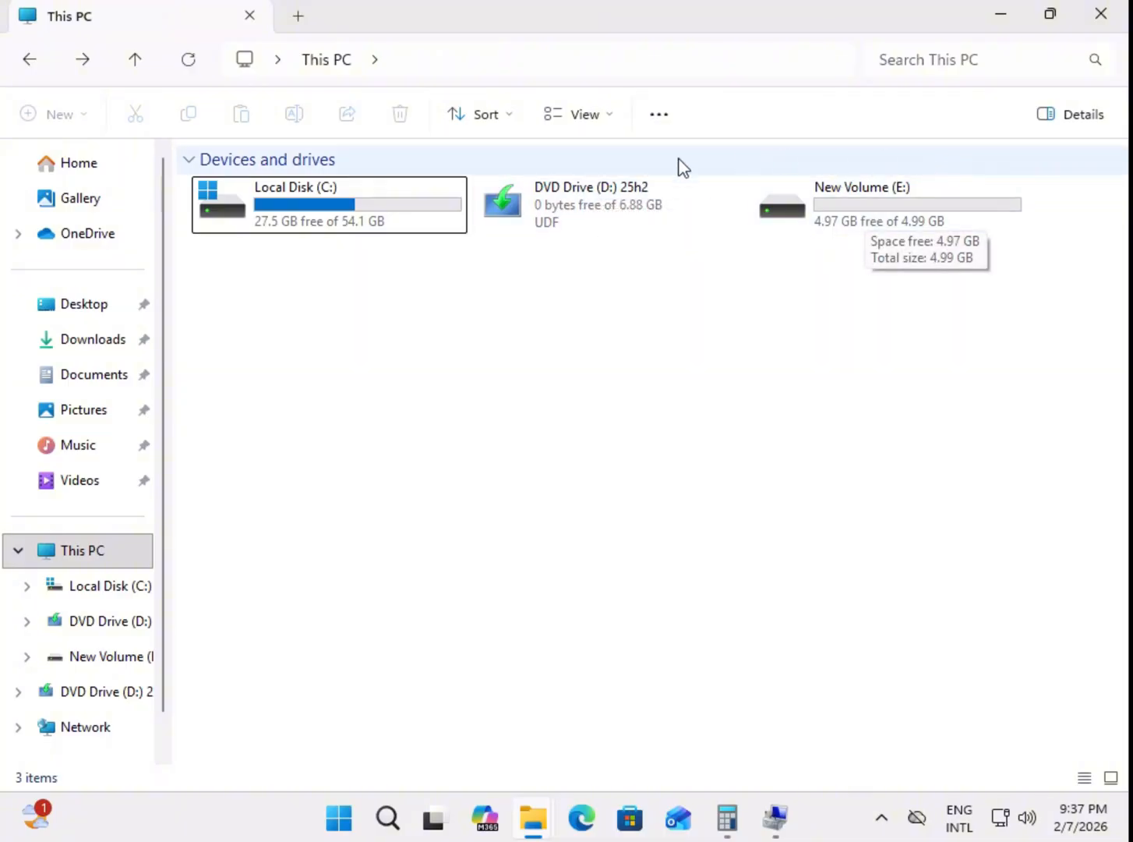
Step: Switch back to Computer Management and change the drive letter of the 25h2 DVD volume to F
left_click(776, 827)
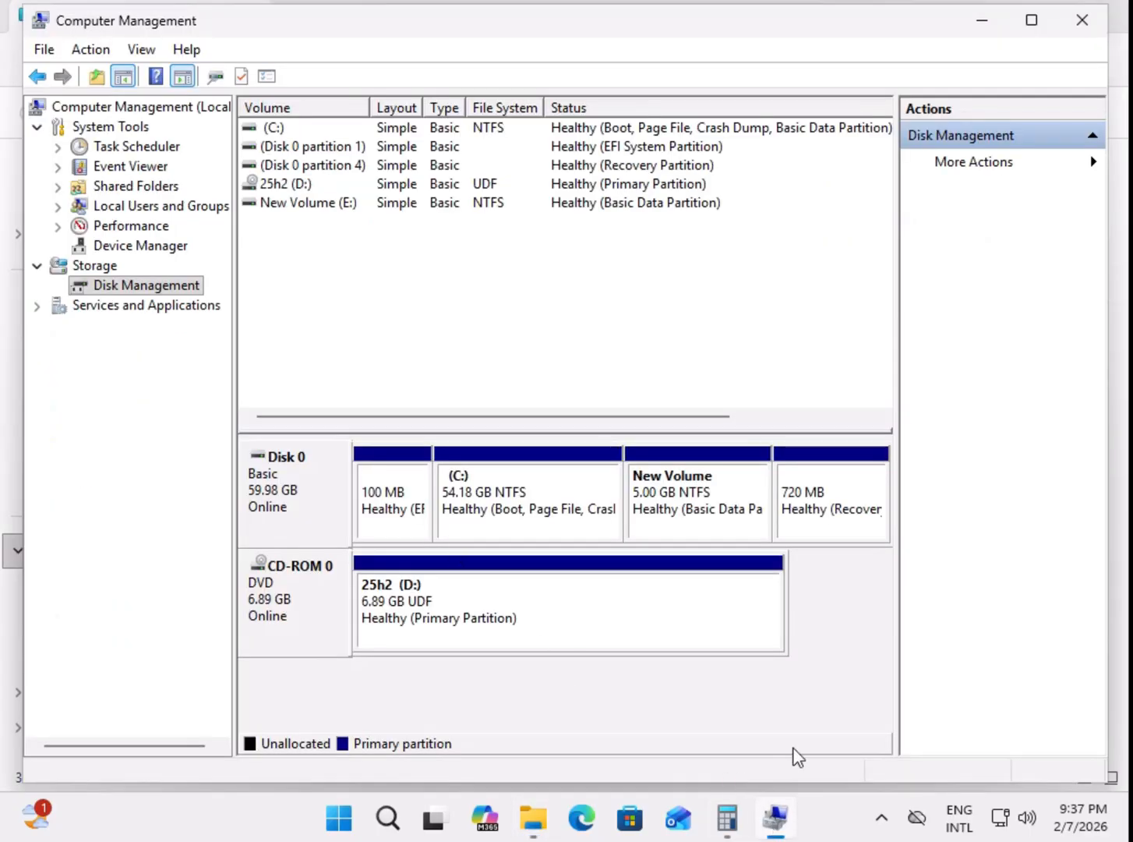
left_click(138, 284)
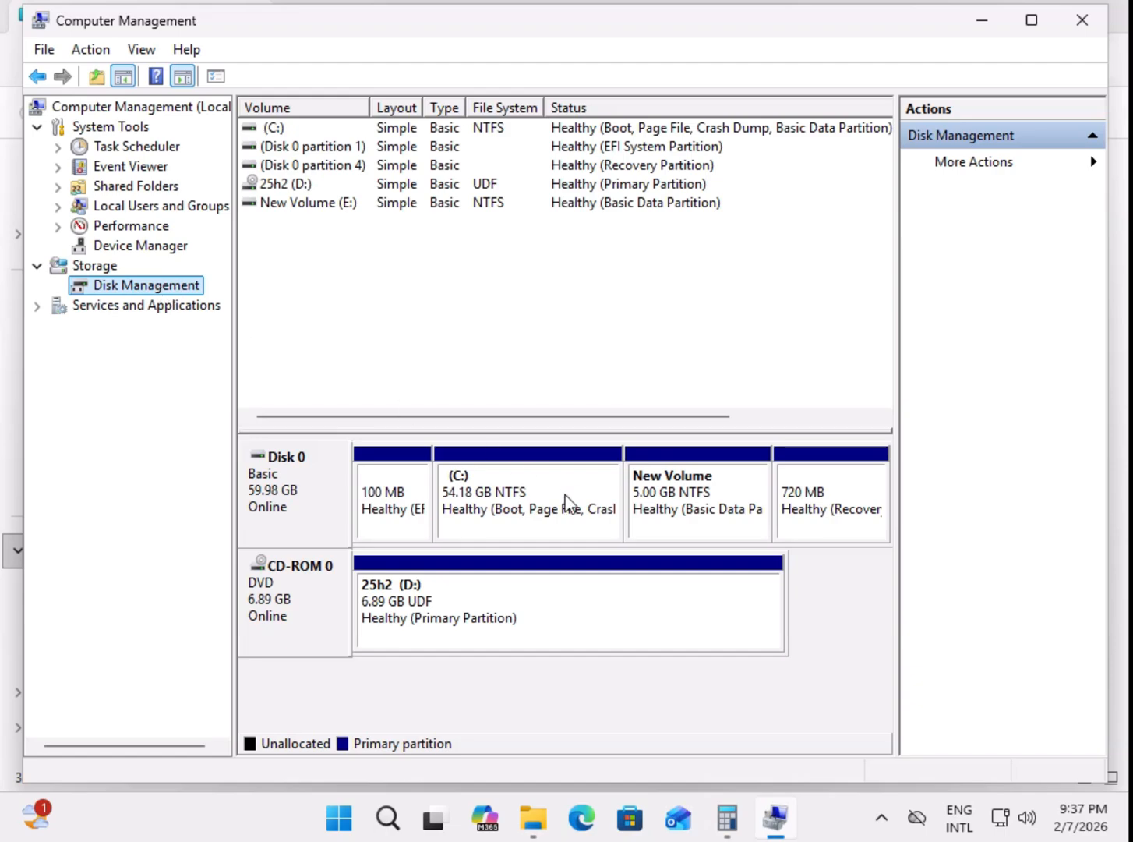
left_click(298, 187)
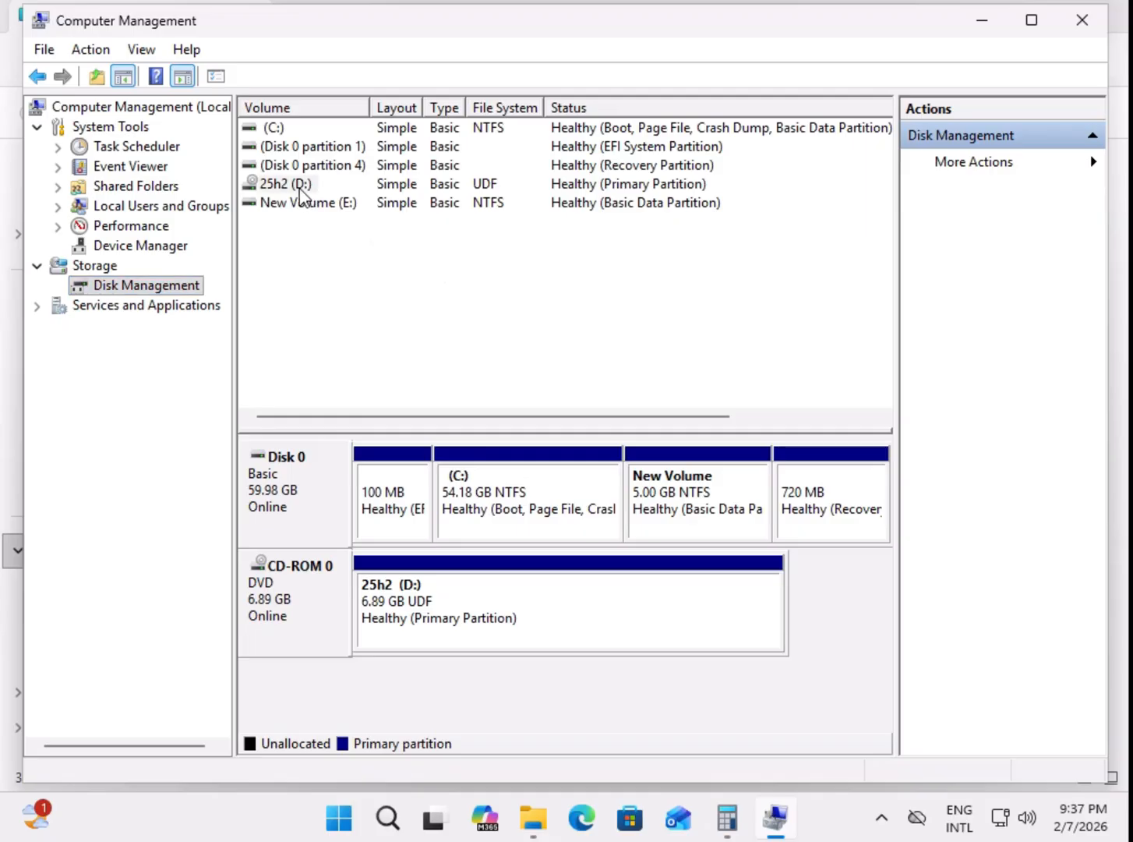
right_click(308, 182)
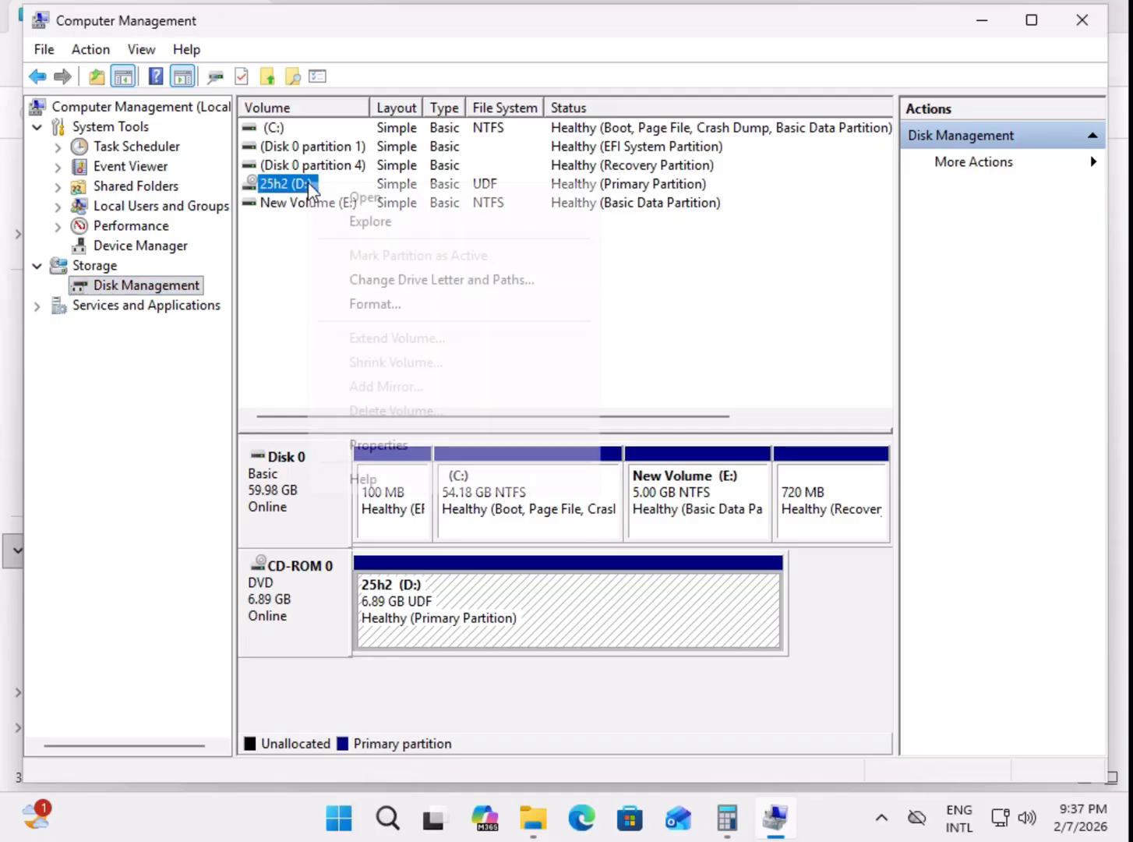
left_click(427, 281)
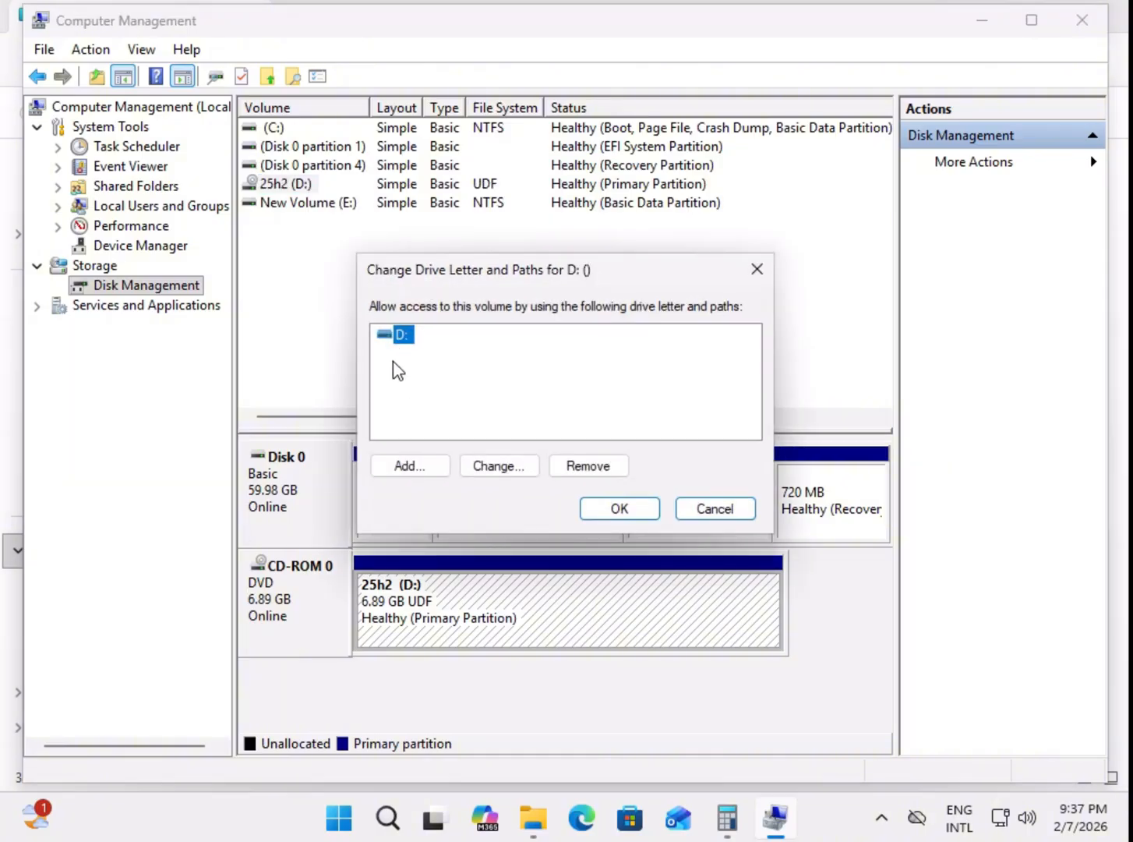
left_click(499, 466)
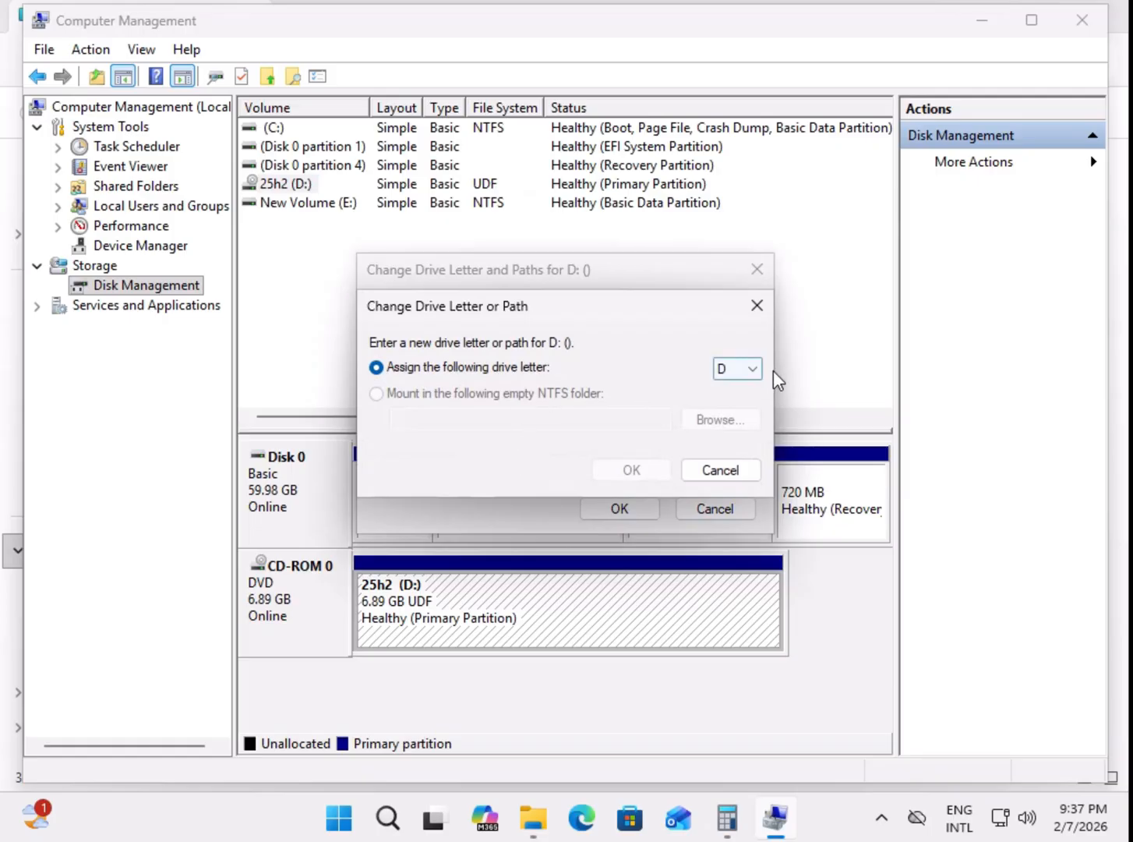
left_click(757, 369)
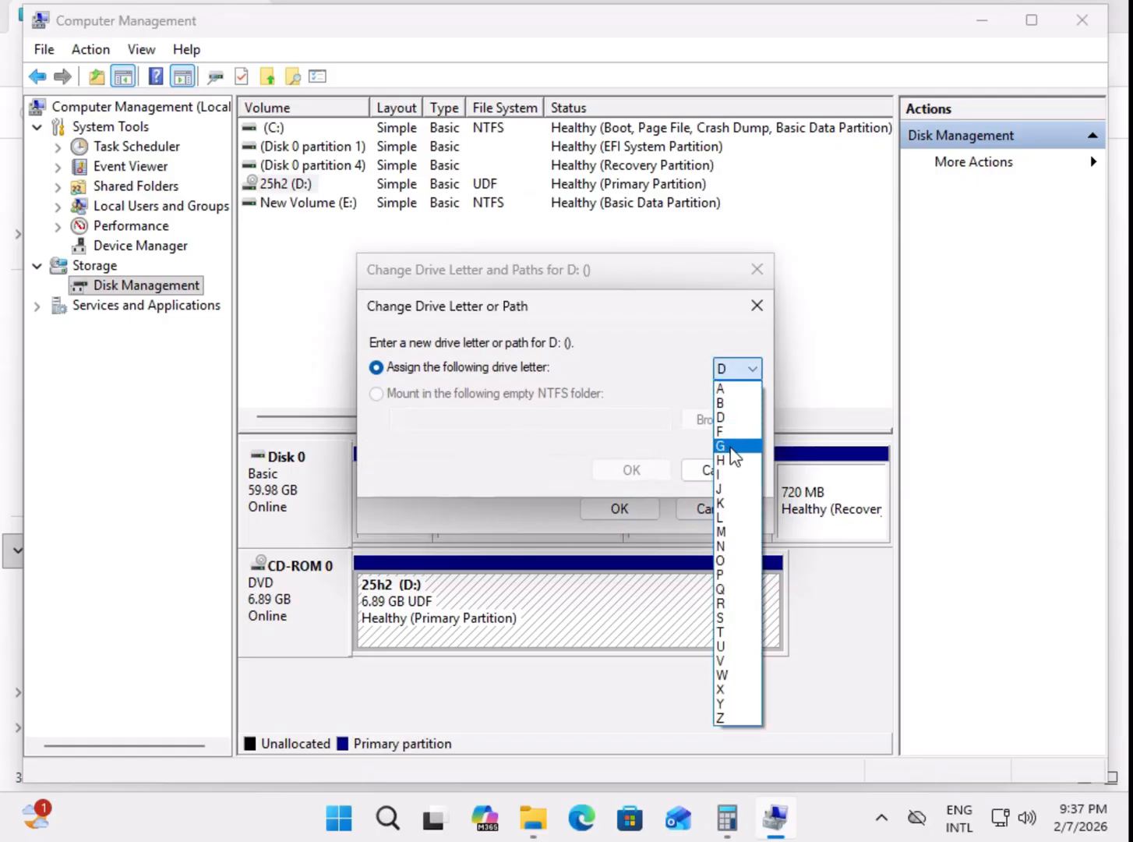
left_click(730, 434)
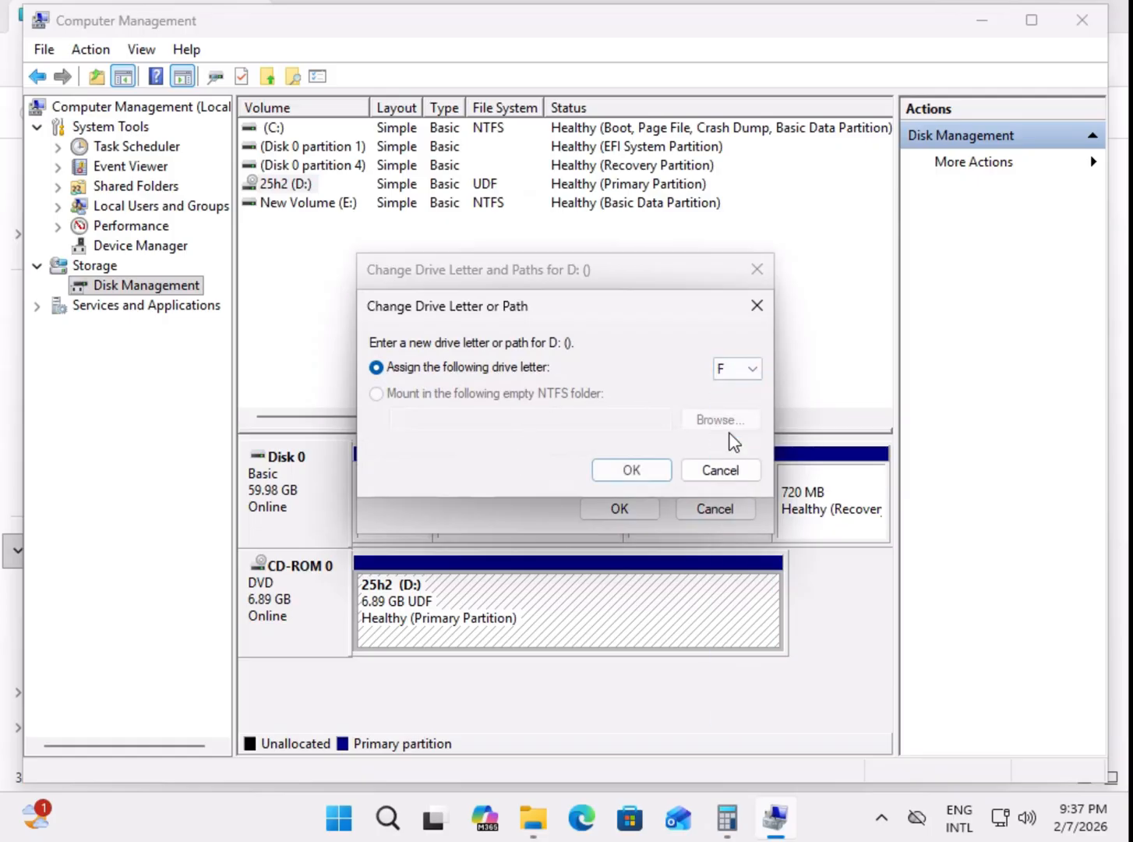
left_click(653, 475)
left_click(655, 483)
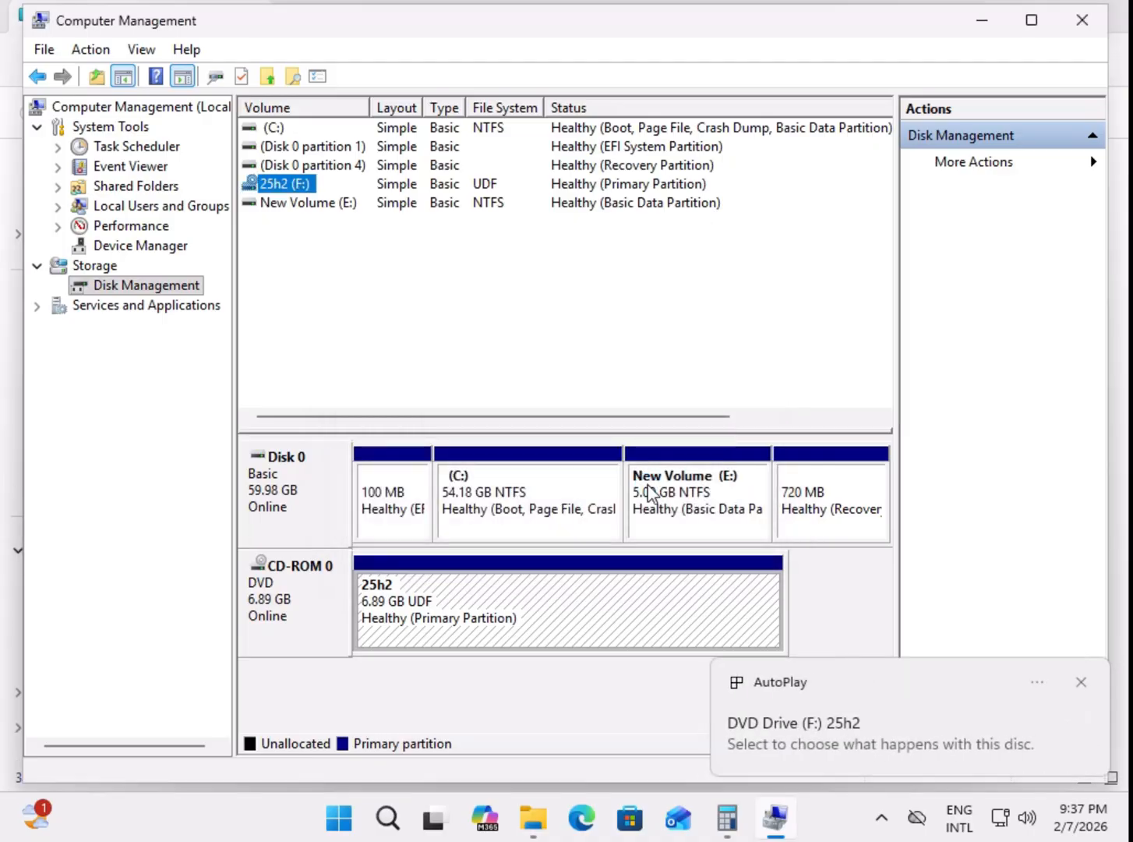
Step: Return to This PC in File Explorer to check the DVD drive's letter
left_click(983, 21)
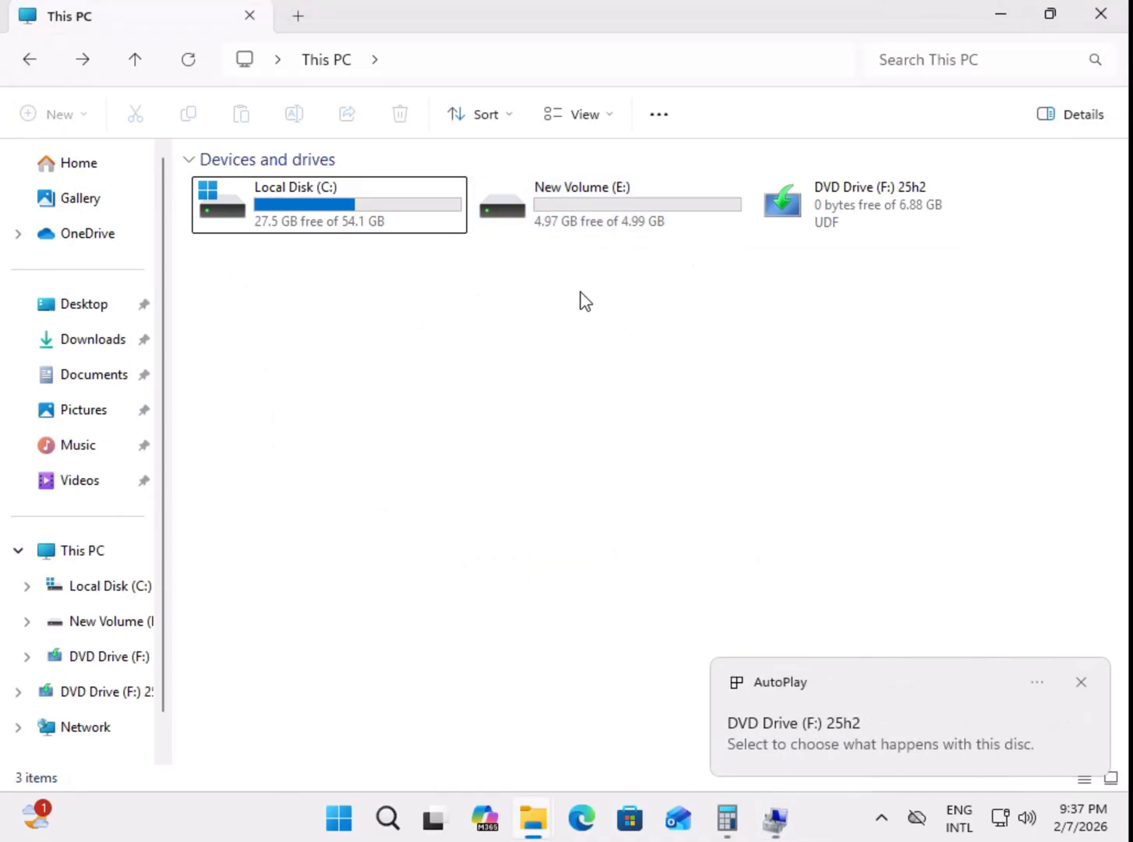
right_click(468, 326)
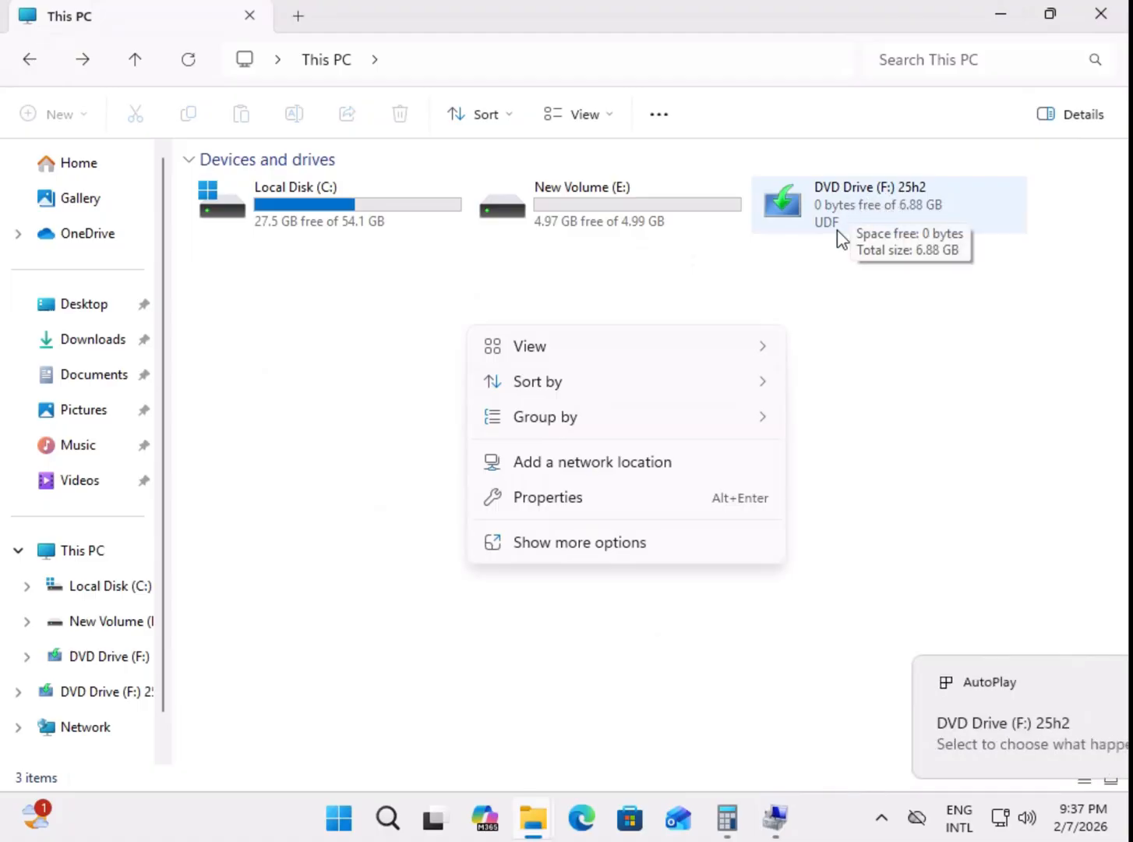
key("Escape")
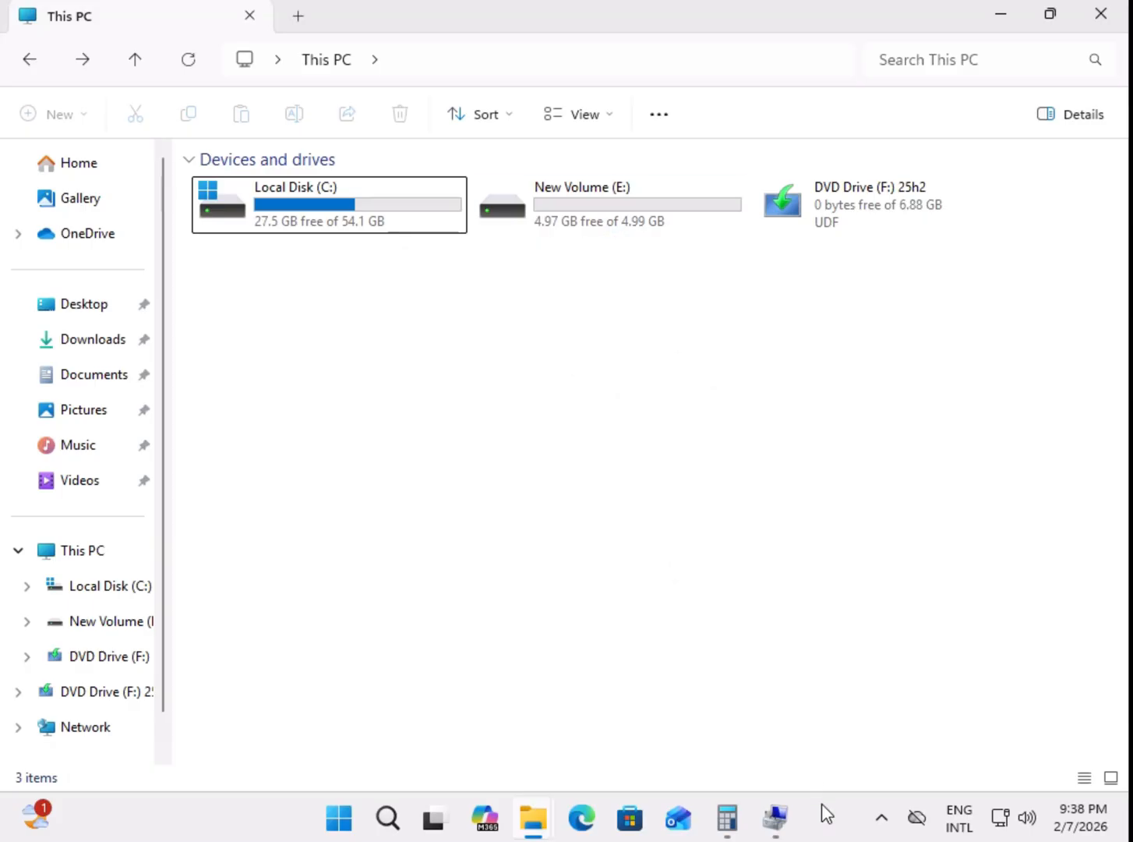
Step: Switch to Computer Management and change the drive letter of New Volume to D
left_click(779, 819)
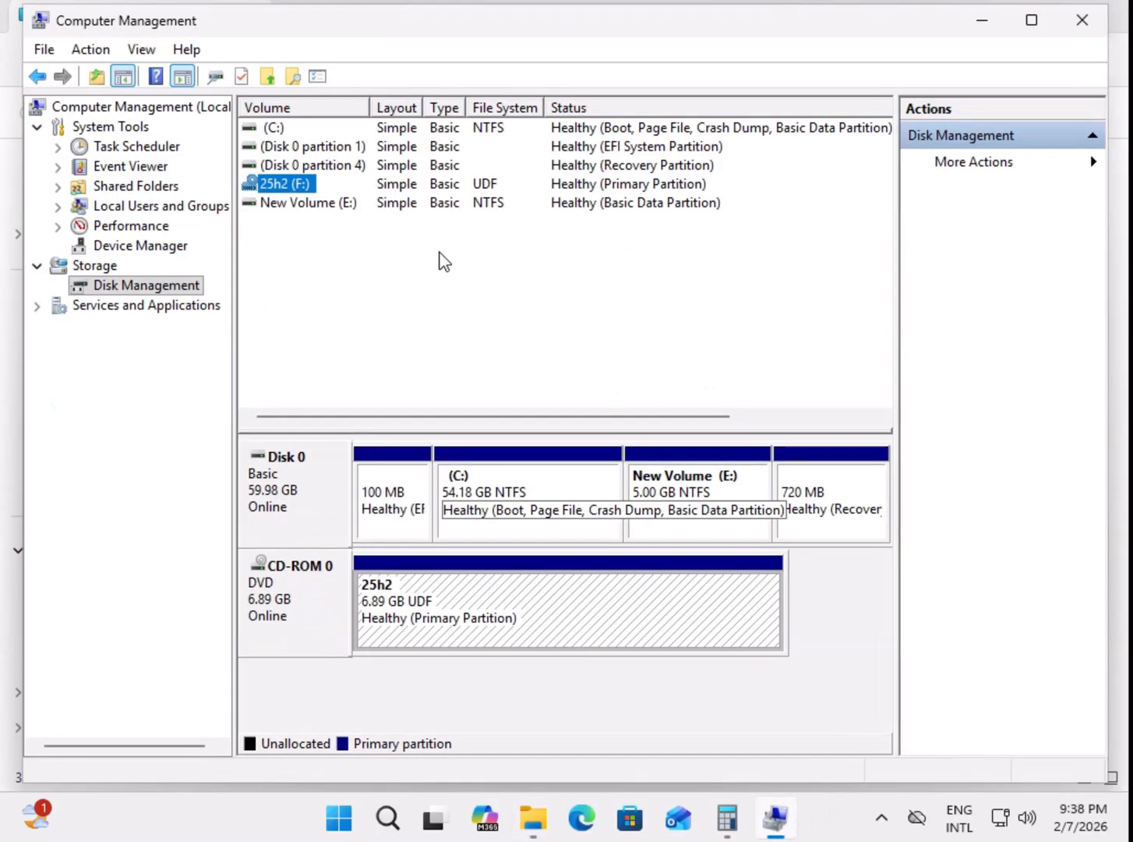
left_click(306, 204)
right_click(347, 209)
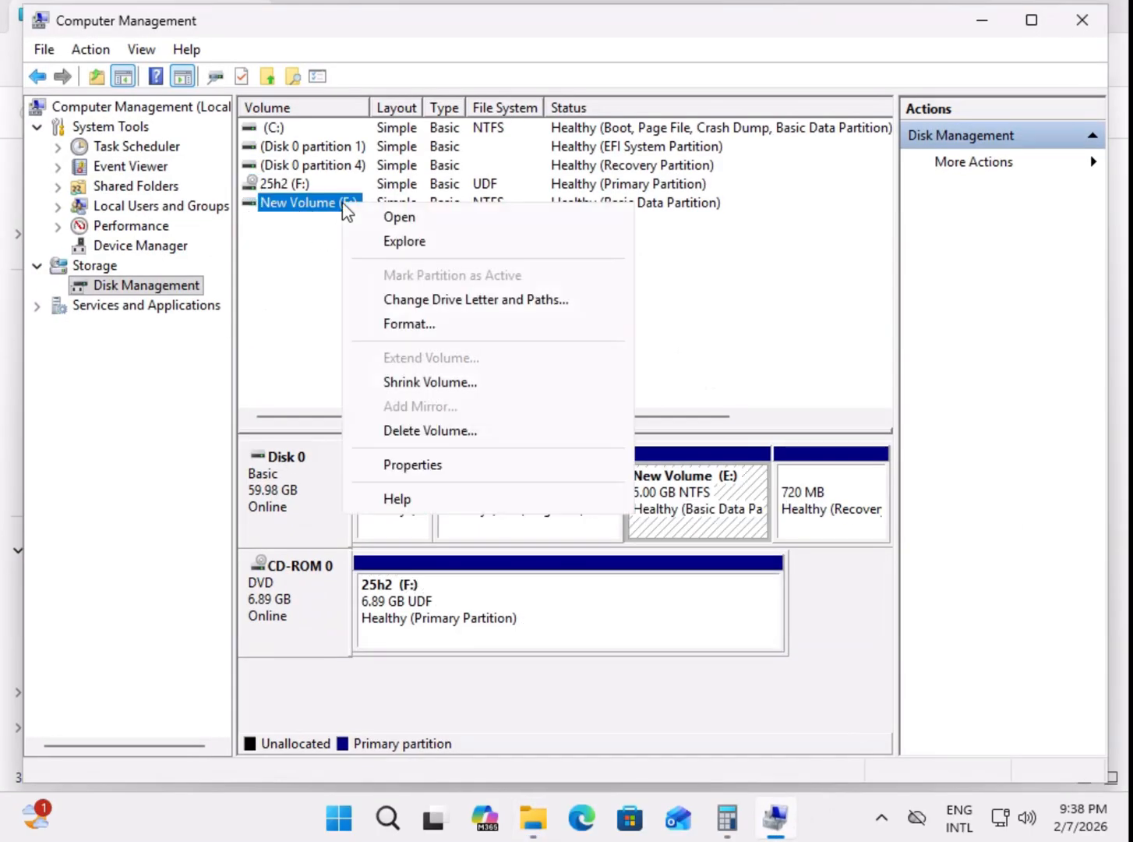
left_click(459, 301)
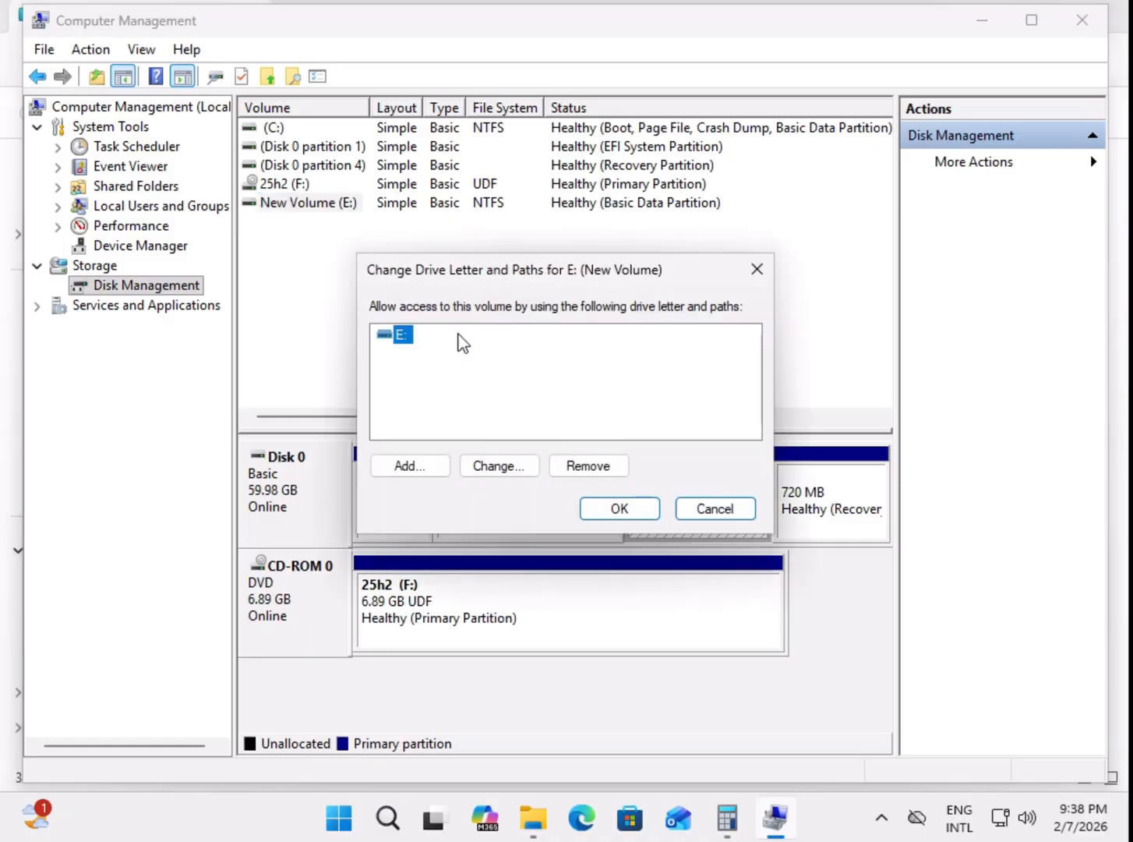
left_click(479, 465)
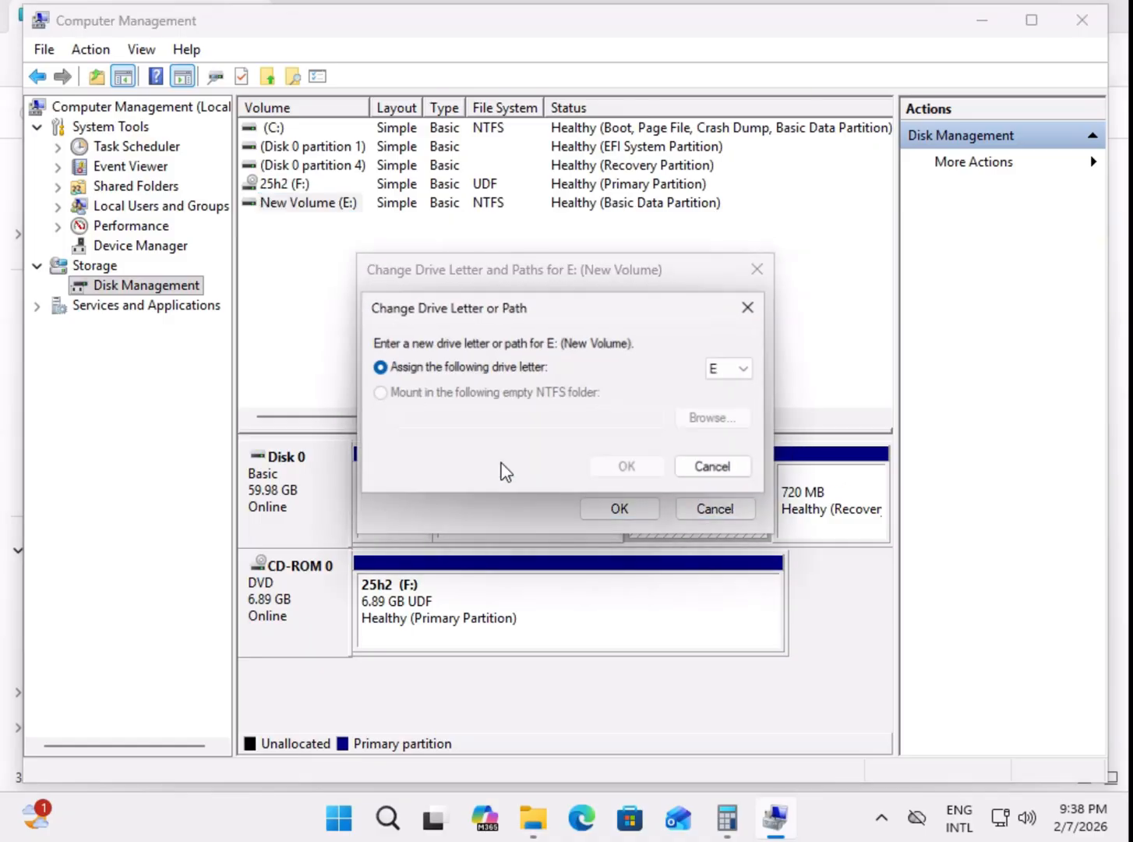
left_click(753, 369)
left_click(739, 419)
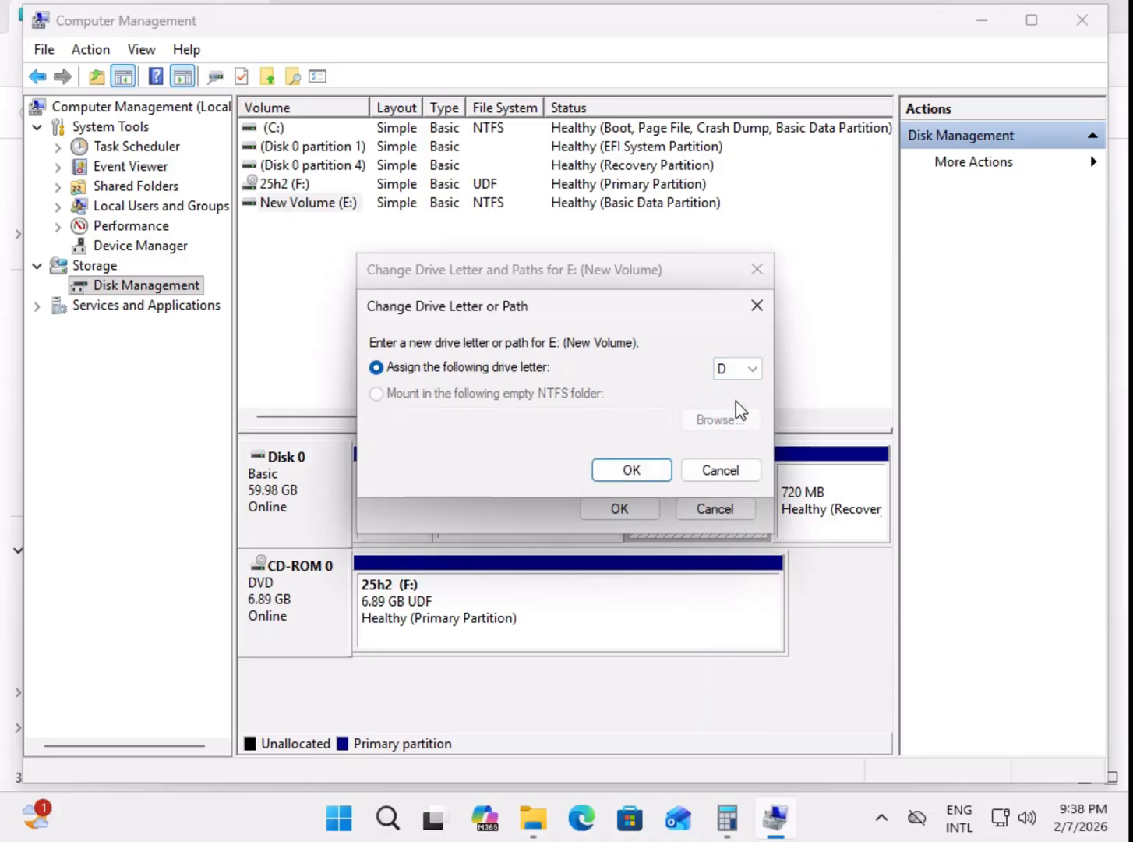
left_click(631, 471)
left_click(633, 474)
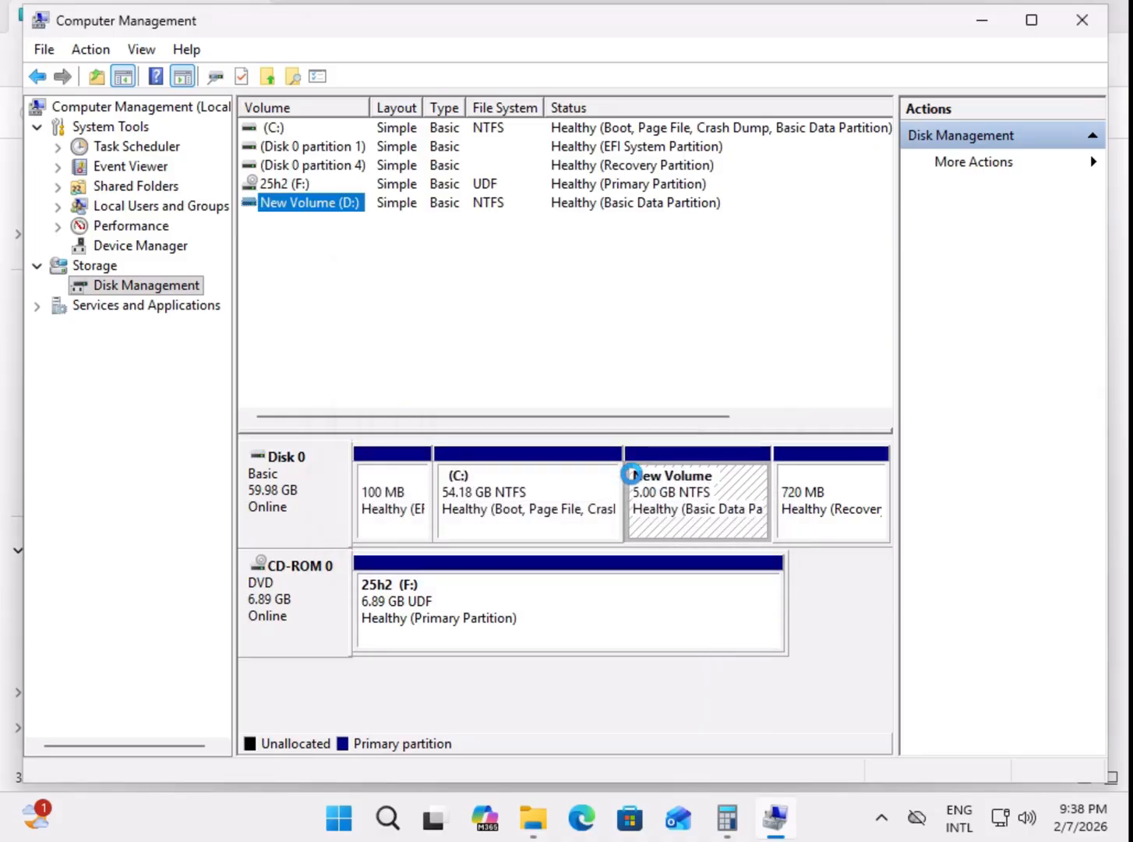
Step: Review the letters of the local disk, New Volume and DVD drive in This PC, and return to Computer Management
left_click(980, 22)
right_click(401, 328)
left_click(300, 212)
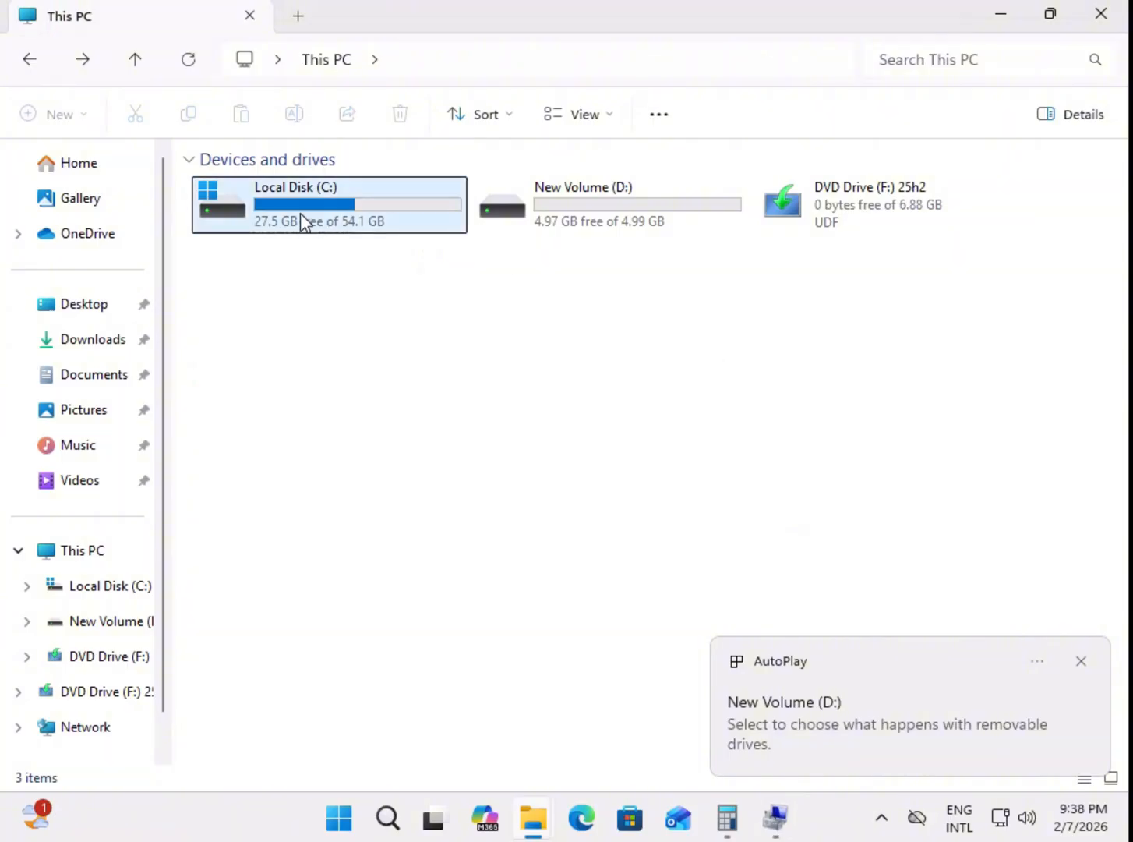
left_click(646, 208)
left_click(902, 197)
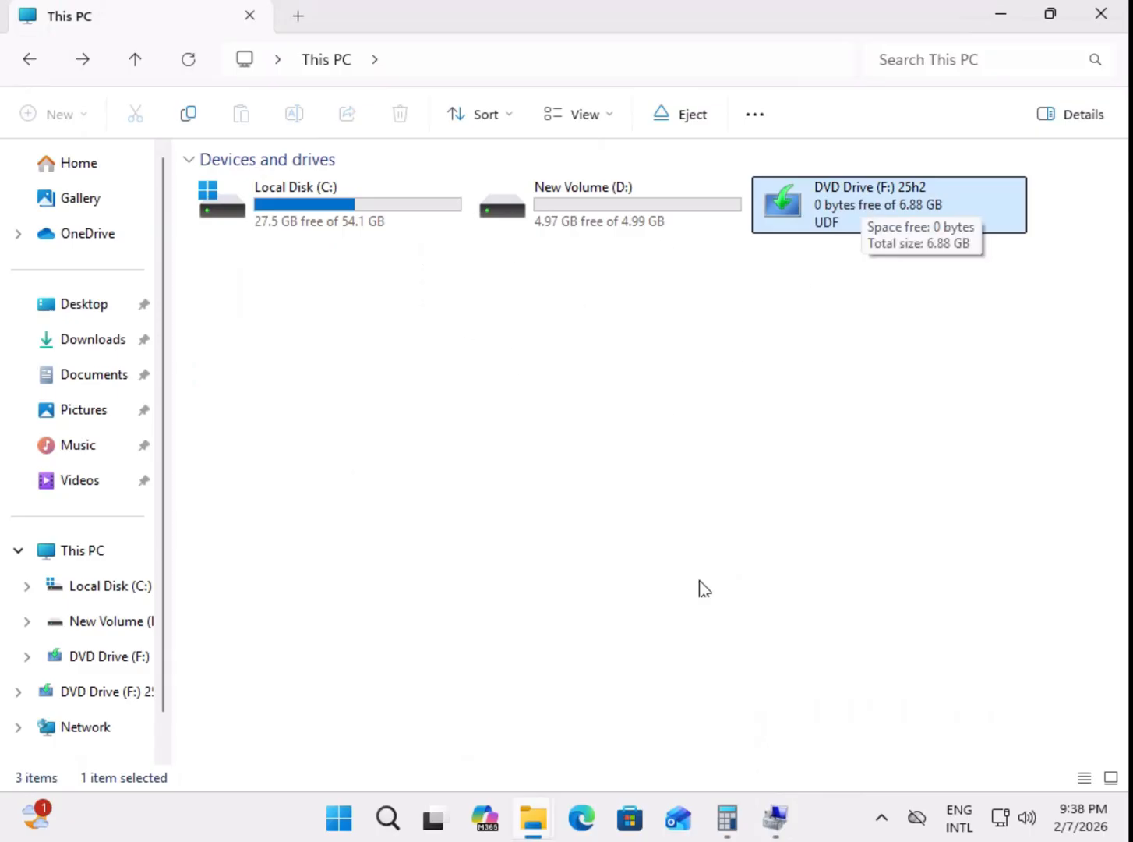
left_click(776, 817)
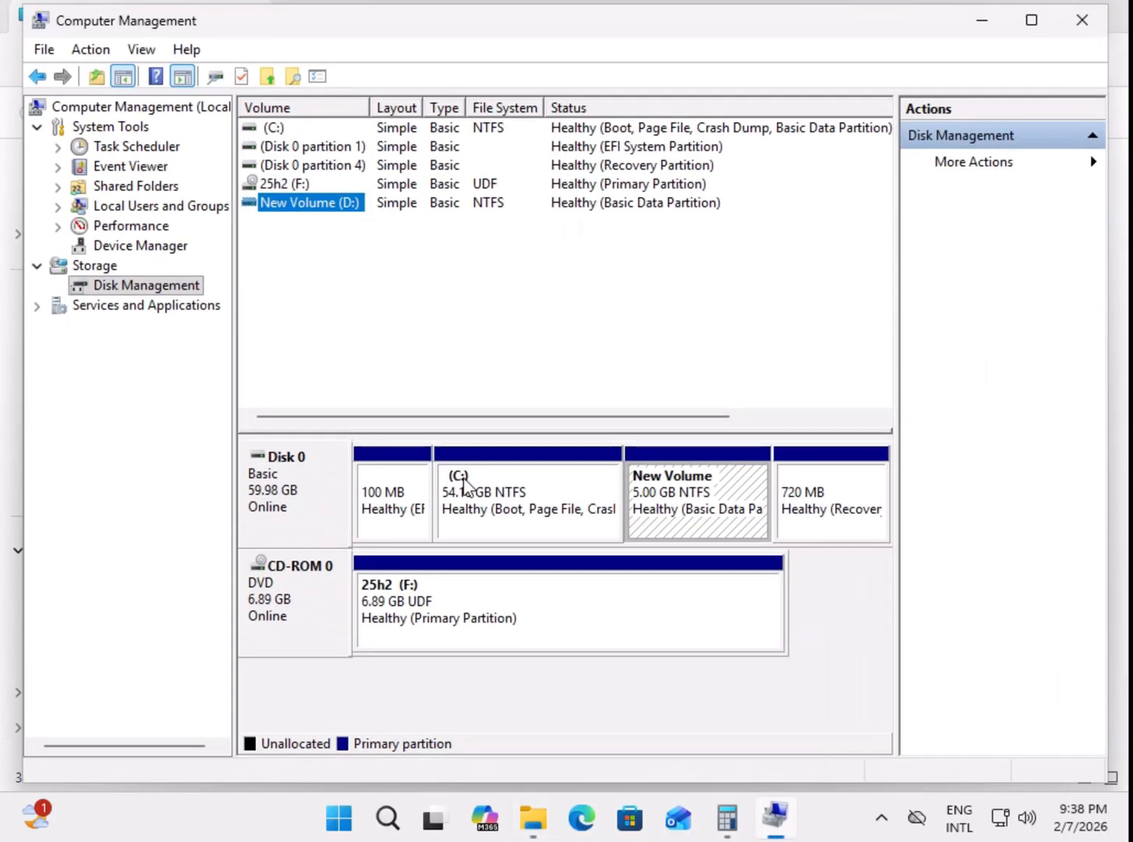
Step: Change the drive letter of the 25h2 DVD volume to E
right_click(300, 183)
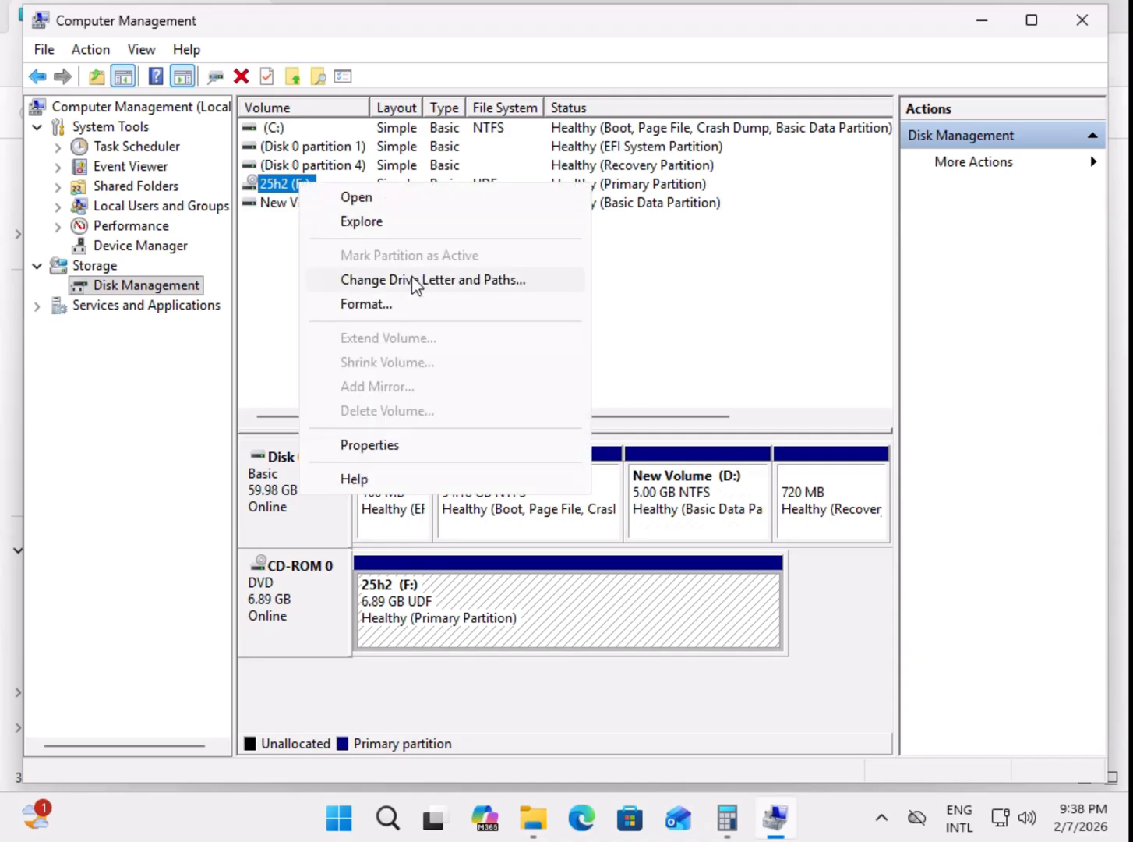
left_click(414, 281)
left_click(503, 468)
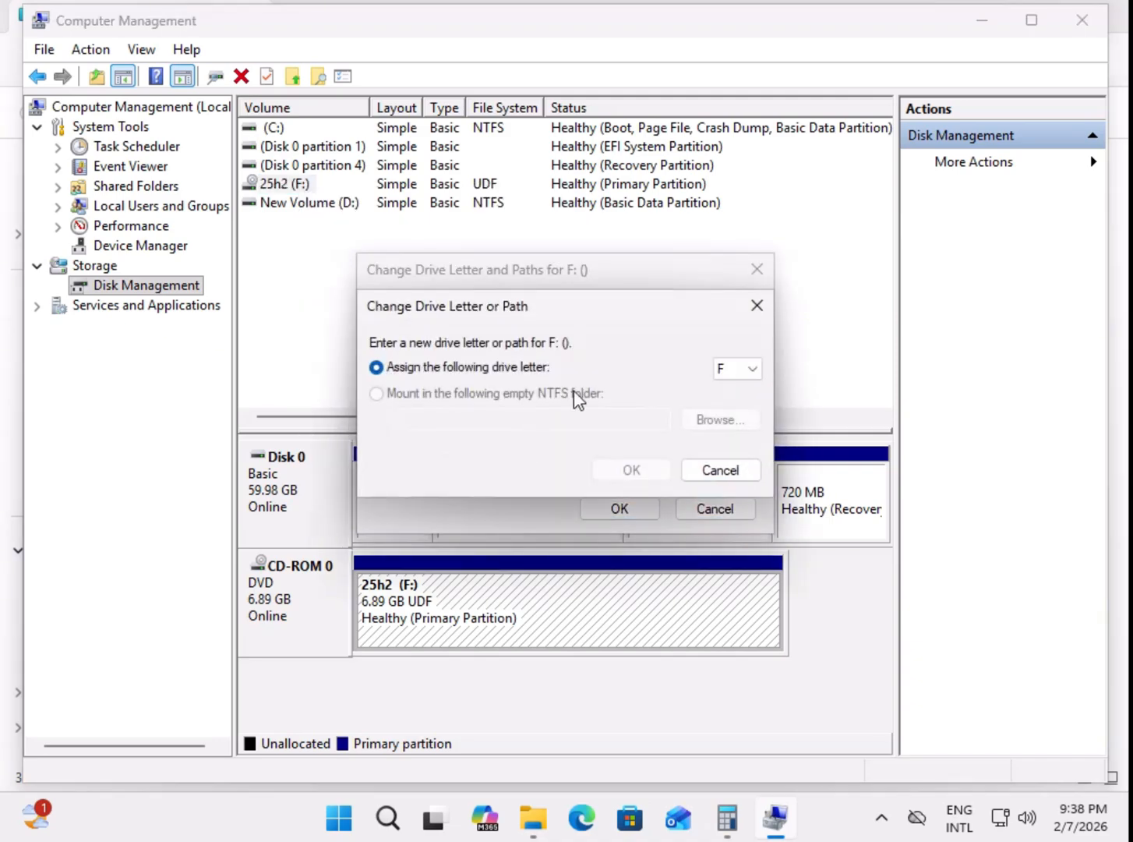
left_click(750, 373)
left_click(741, 417)
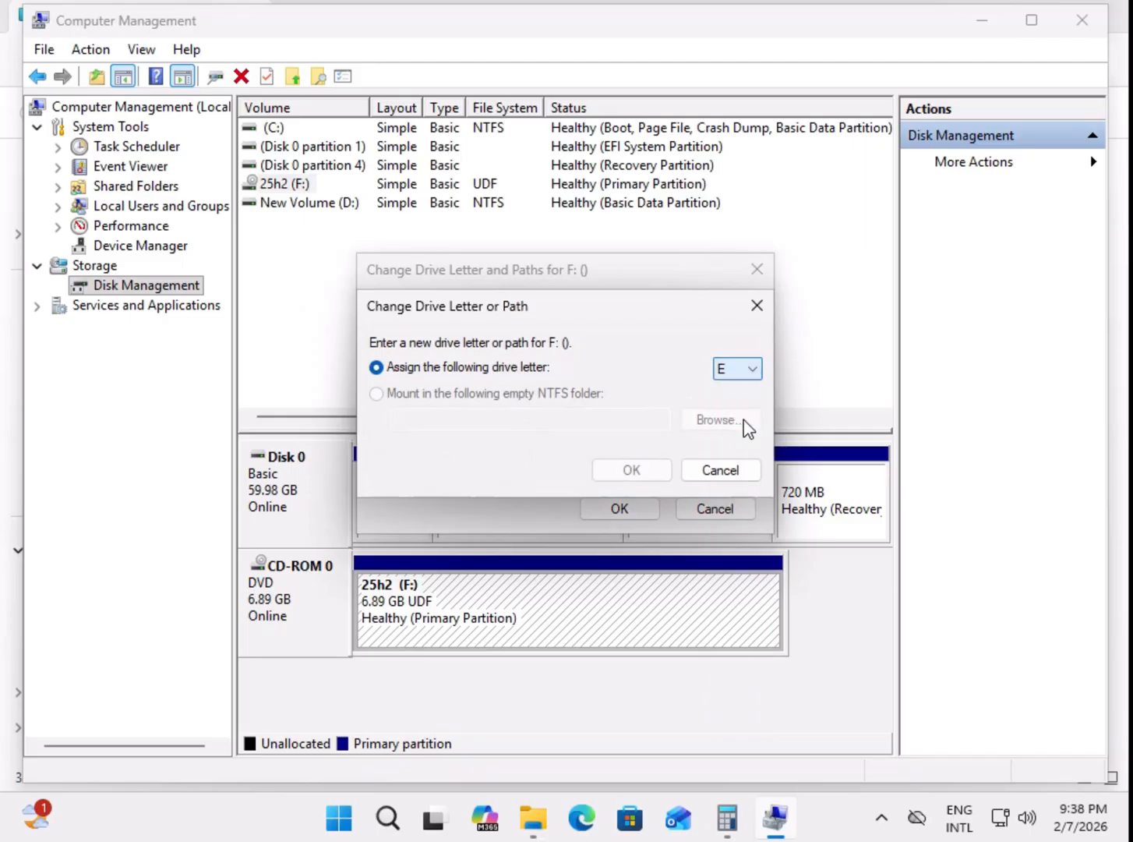
left_click(629, 471)
left_click(631, 484)
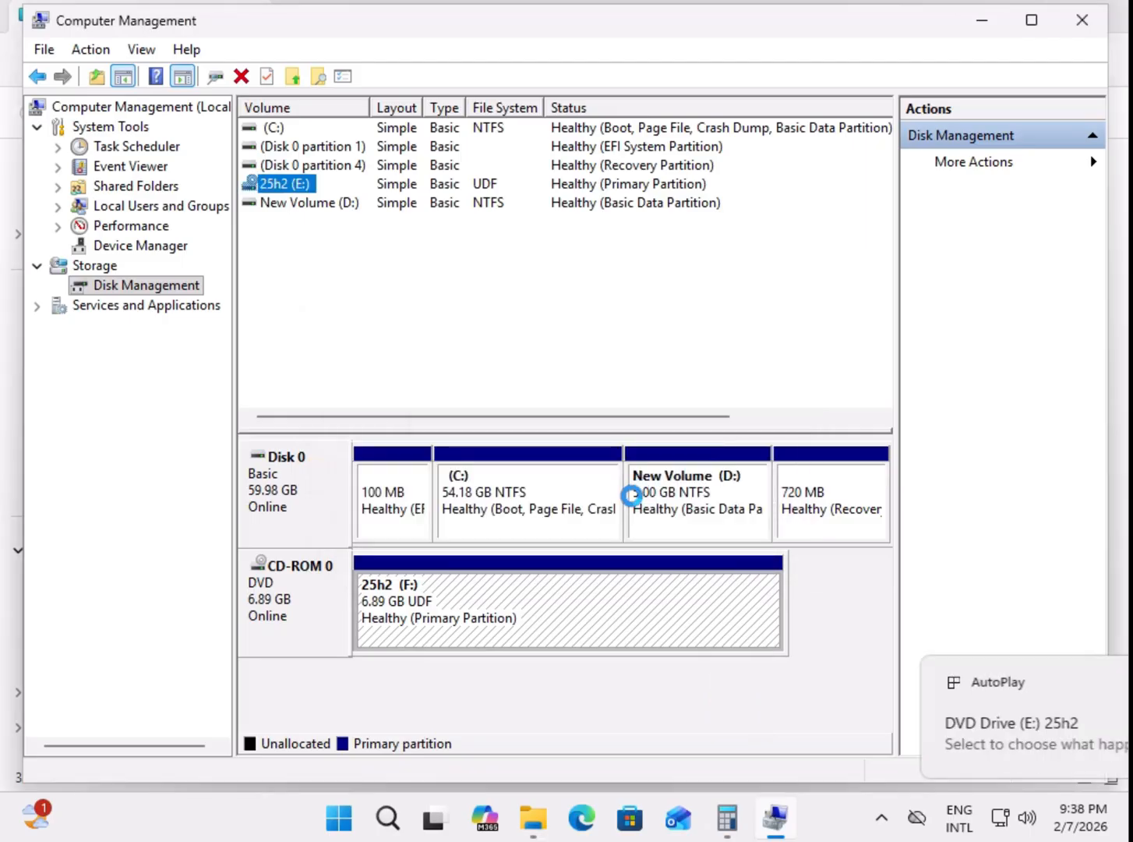
Step: Minimize Computer Management and check the drive letters of New Volume and the DVD drive in This PC
left_click(980, 21)
right_click(508, 338)
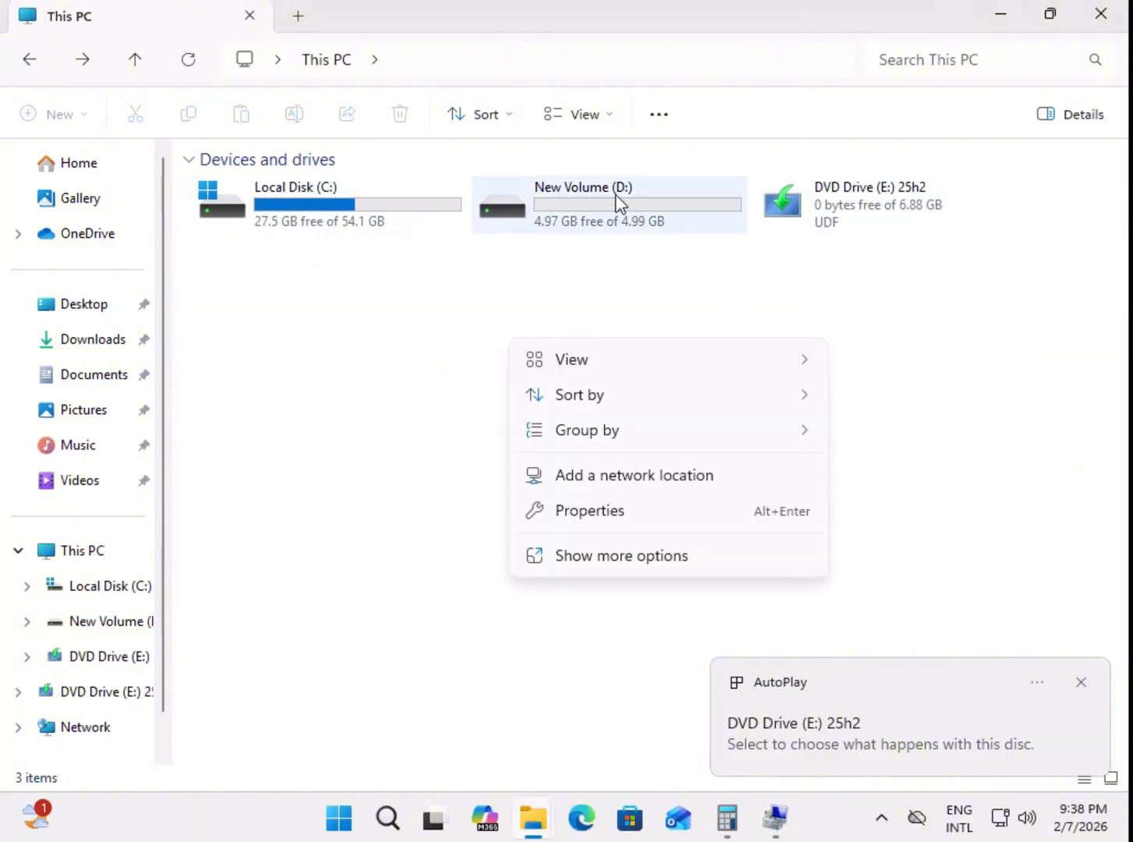
key("Escape")
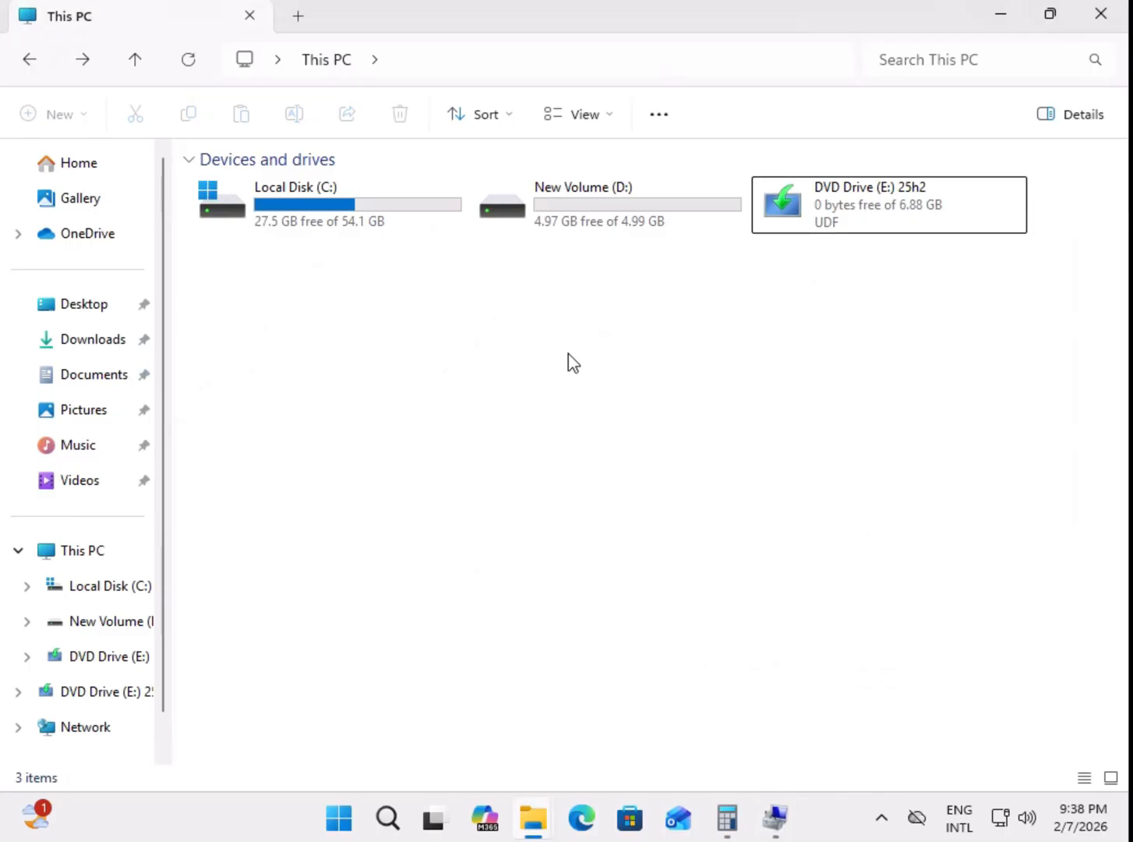
right_click(470, 441)
key("Escape")
Step: Close File Explorer, the Local Disk (C:) properties and Calculator, and reopen This PC in a new File Explorer window
left_click(1101, 16)
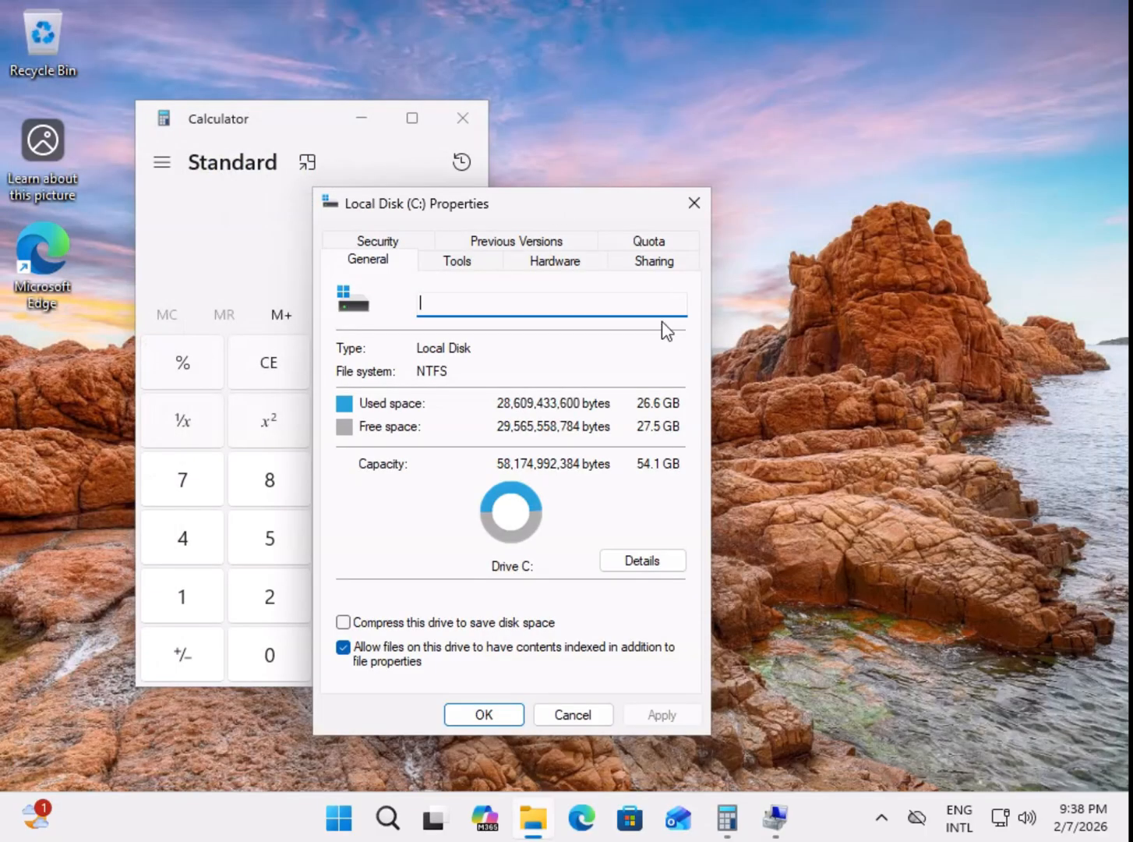
left_click(686, 209)
left_click(463, 118)
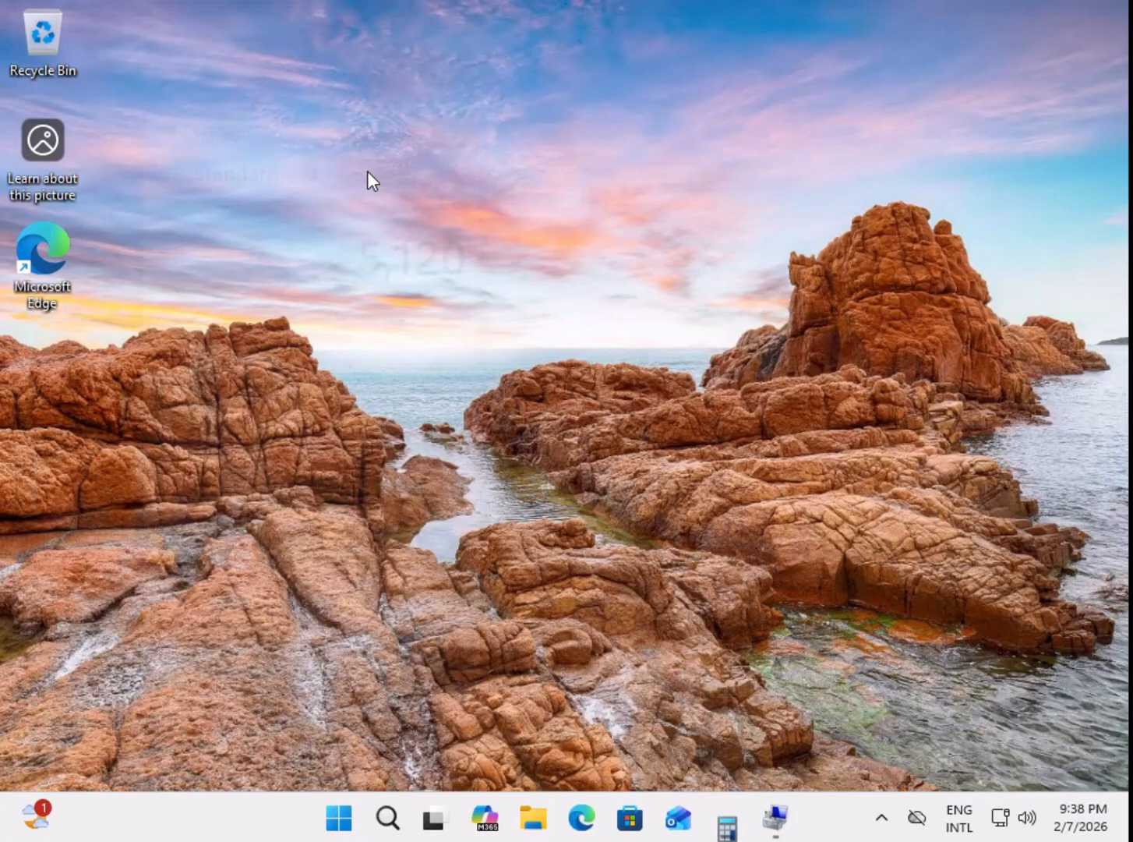
left_click(568, 823)
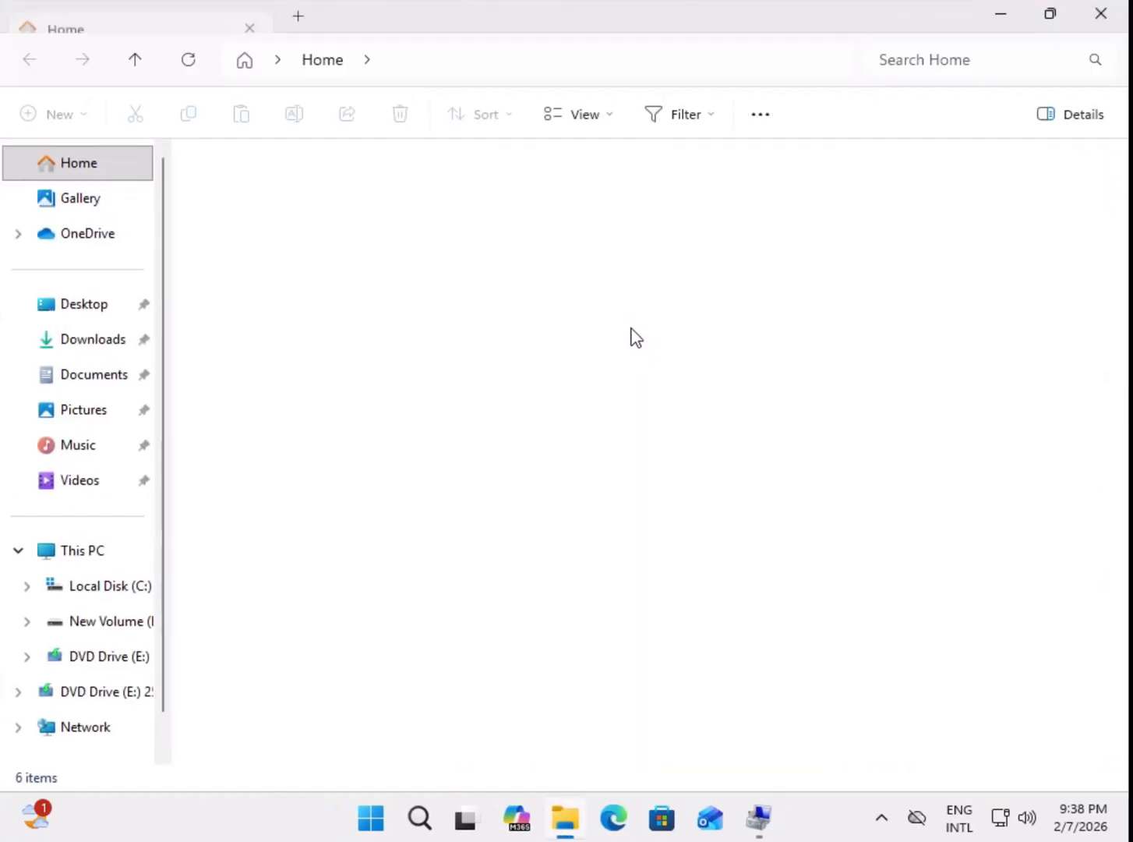
left_click(84, 552)
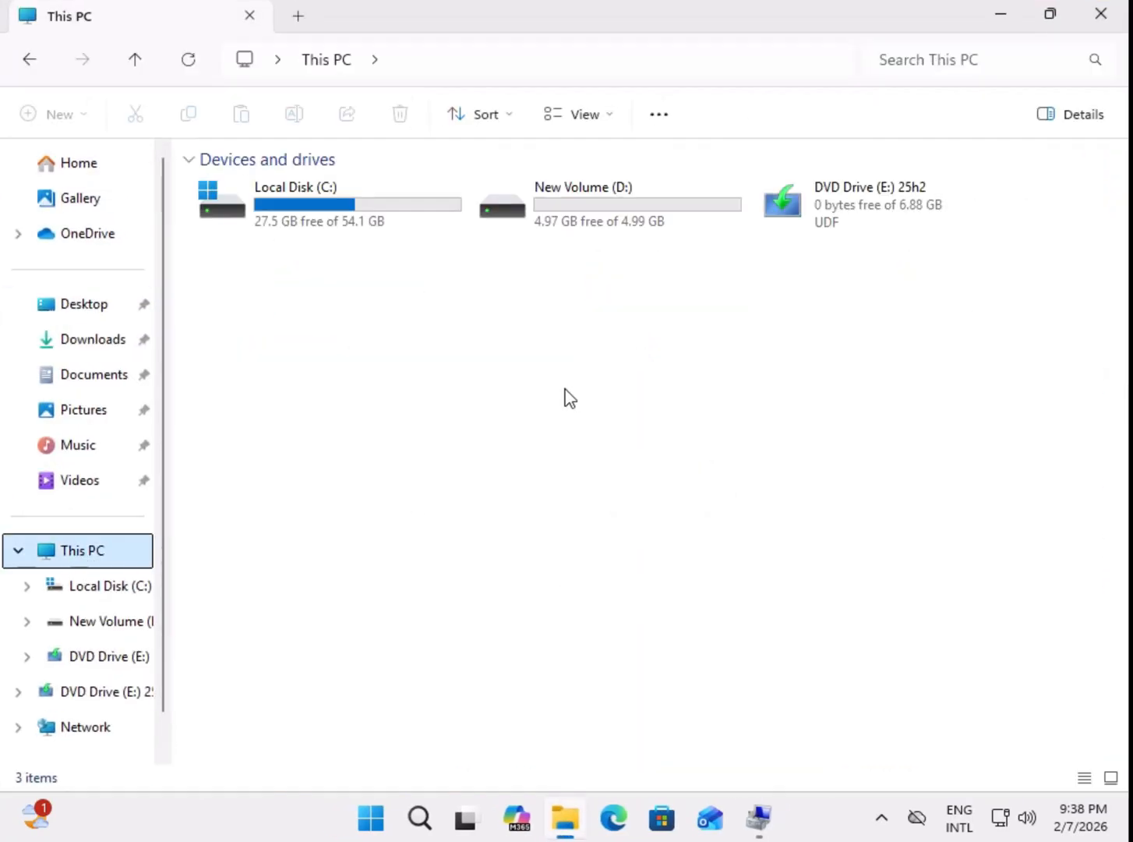